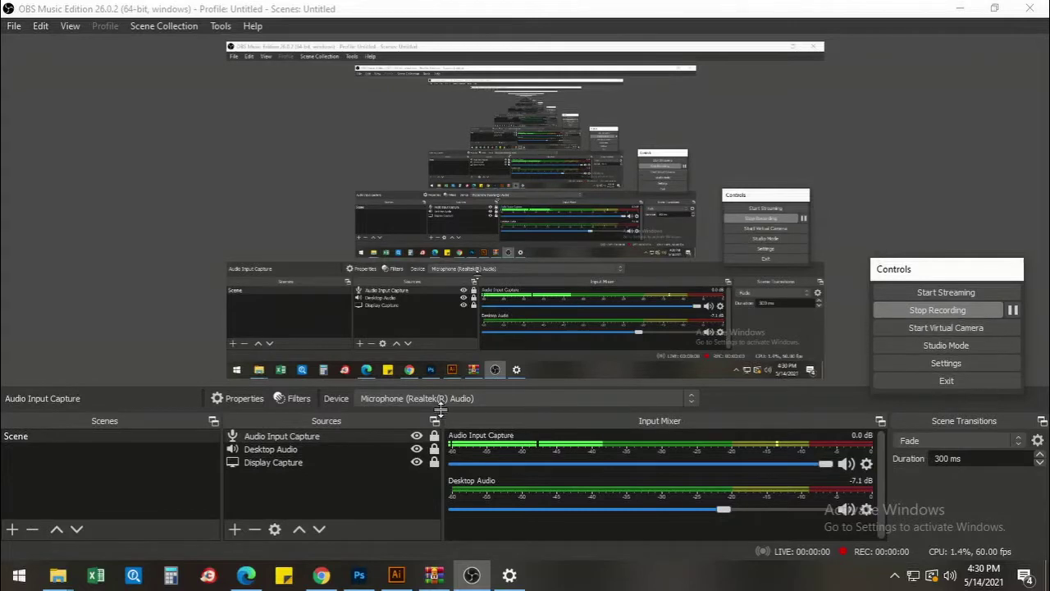
Switch to Photoshop and select the front jersey design in clarkson premium.psd.
click(358, 575)
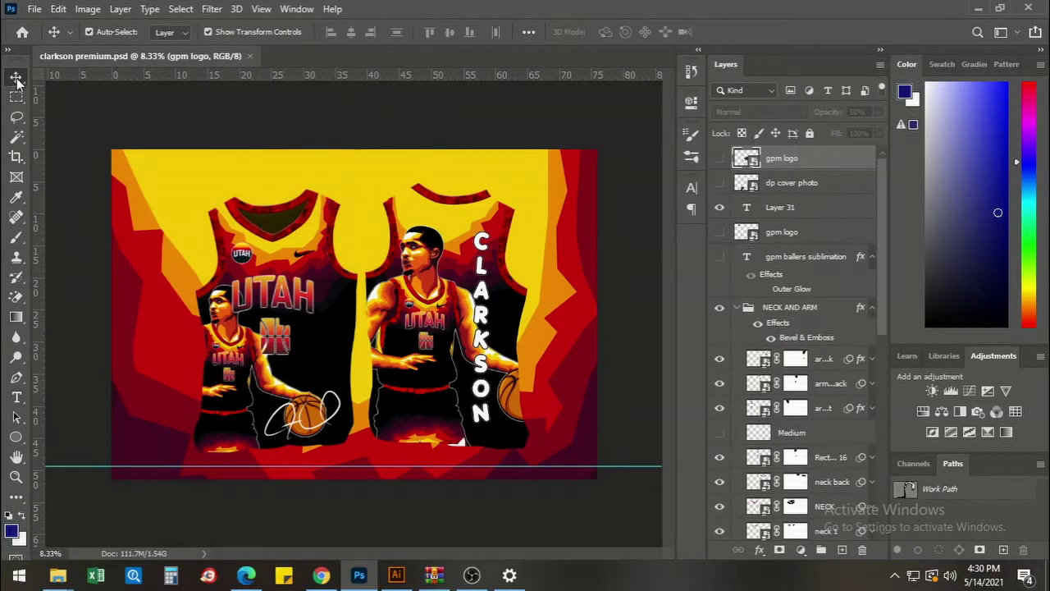
scroll(833, 307, down, 5)
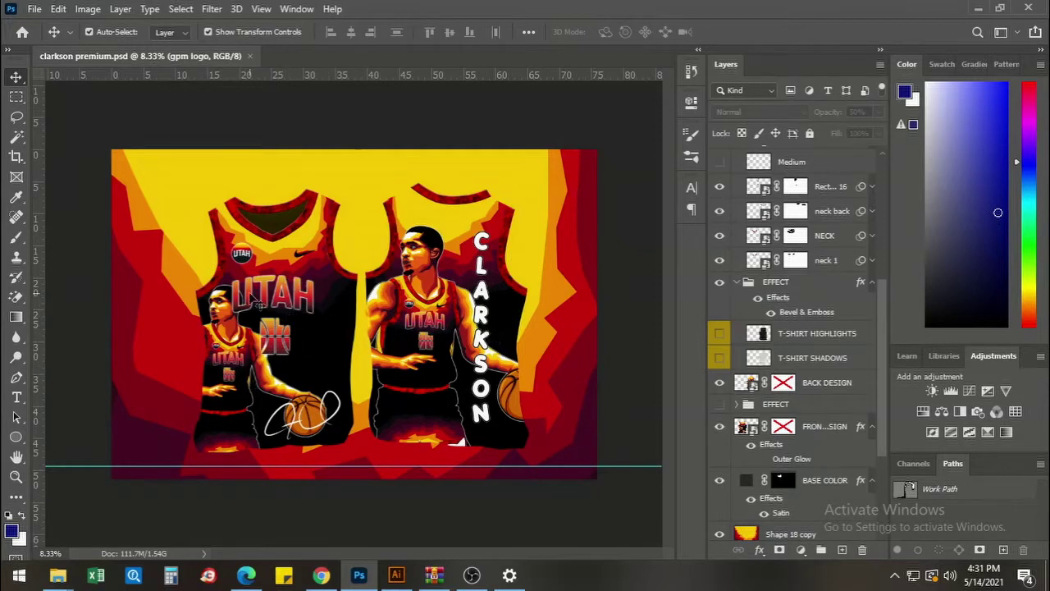
click(312, 299)
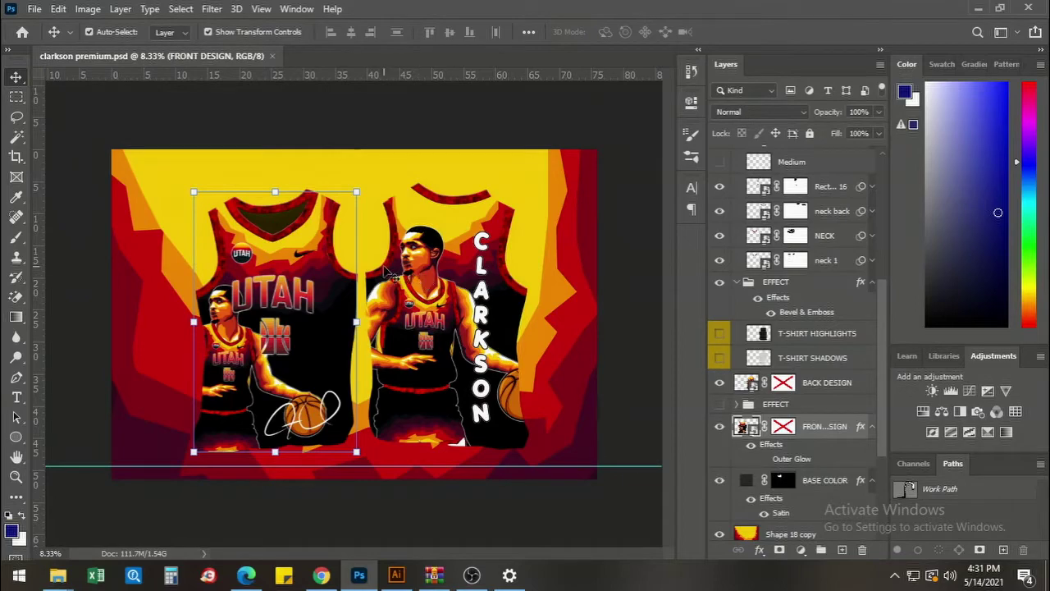
Save a copy of the jersey document in Photoshop format under the file name LA CLIPPERS.
click(34, 9)
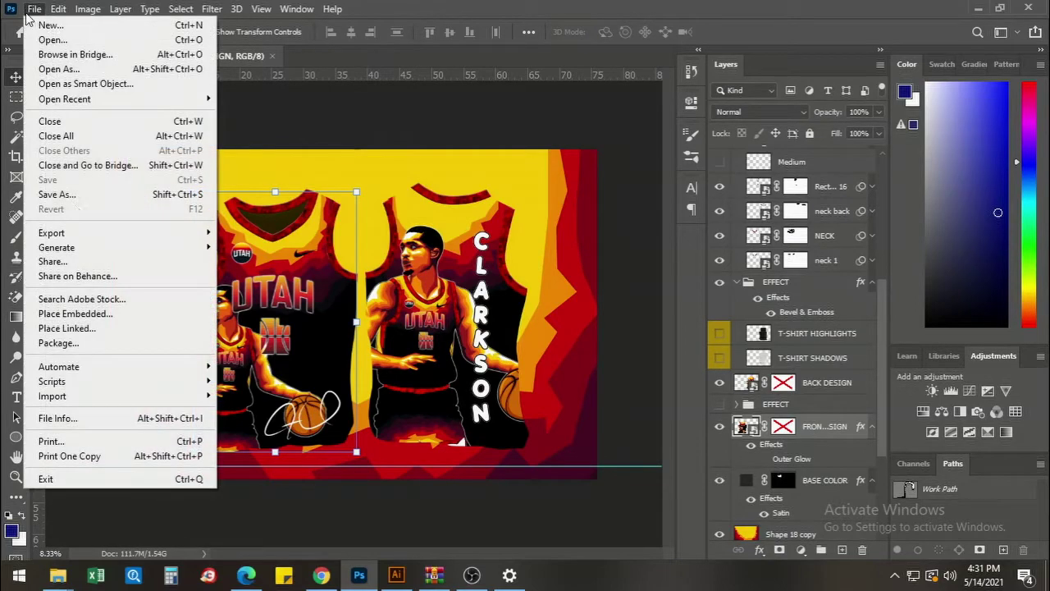
click(73, 194)
drag(117, 14, 445, 80)
drag(552, 77, 546, 65)
click(507, 336)
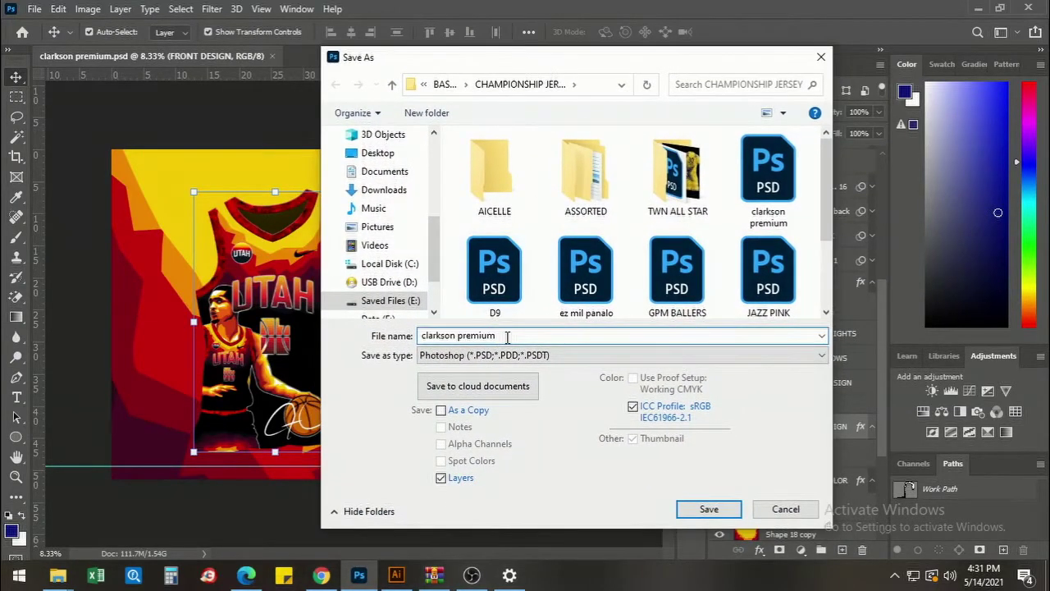
key(BackSpace)
key(BackSpace)
key(BackSpace)
key(BackSpace)
key(BackSpace)
key(BackSpace)
key(BackSpace)
key(BackSpace)
key(BackSpace)
key(BackSpace)
key(BackSpace)
key(BackSpace)
key(BackSpace)
key(BackSpace)
key(BackSpace)
key(BackSpace)
text(l)
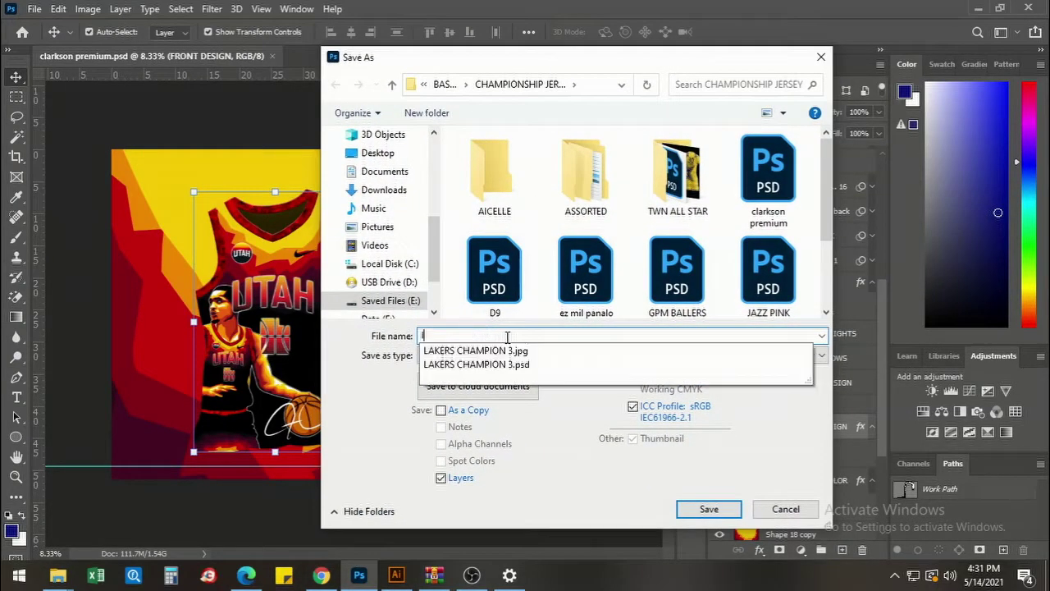
text(os A)
key(BackSpace)
key(BackSpace)
key(BackSpace)
key(BackSpace)
key(BackSpace)
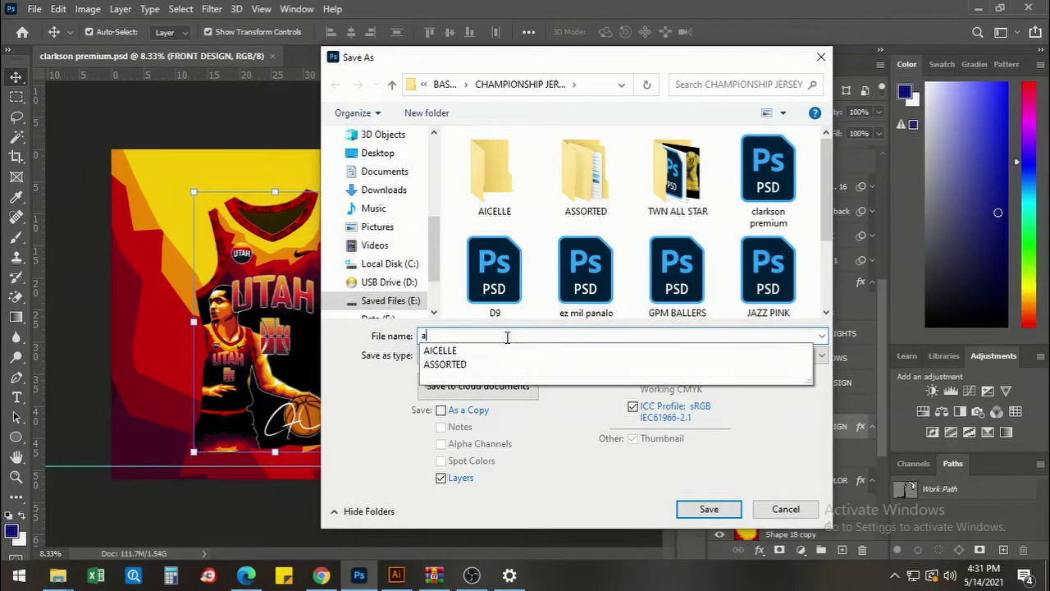
text(LA CLIPPERS)
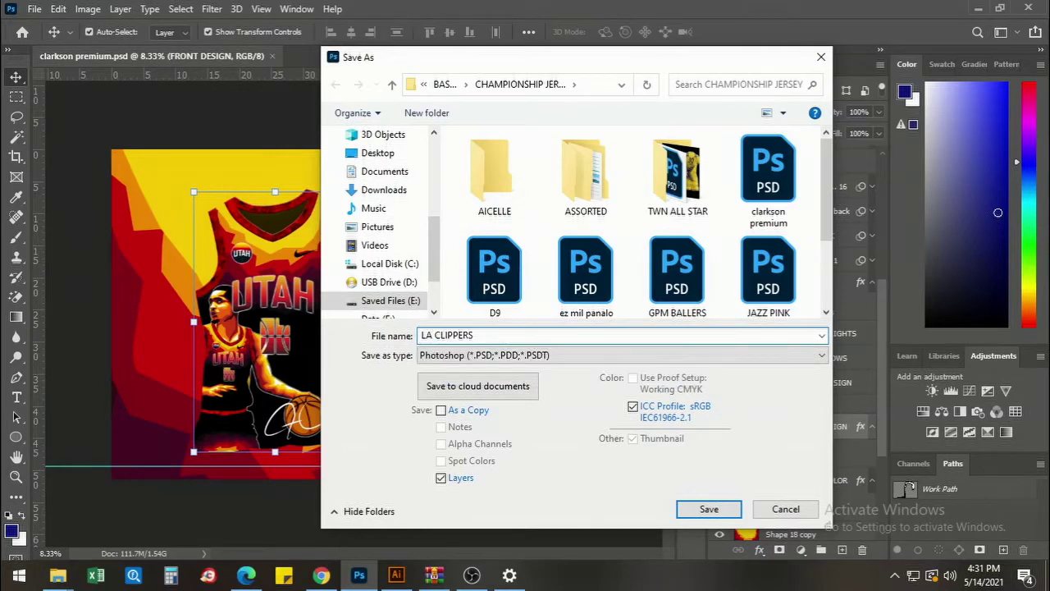
key(Return)
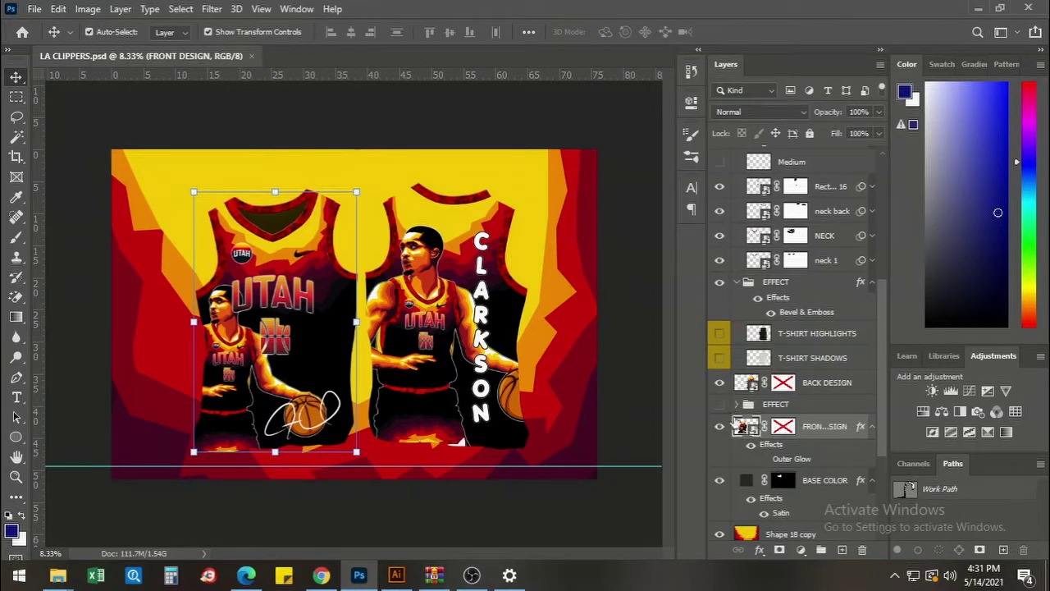
Open the front design's smart object contents and delete the yellow-red shape, the round Utah badge and the player image.
double_click(742, 427)
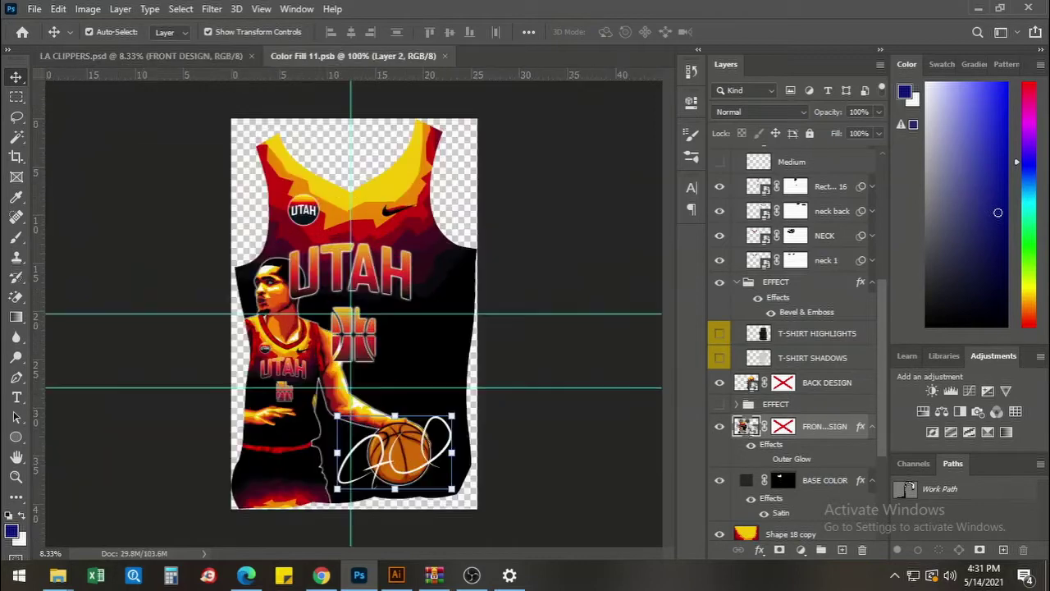
click(420, 184)
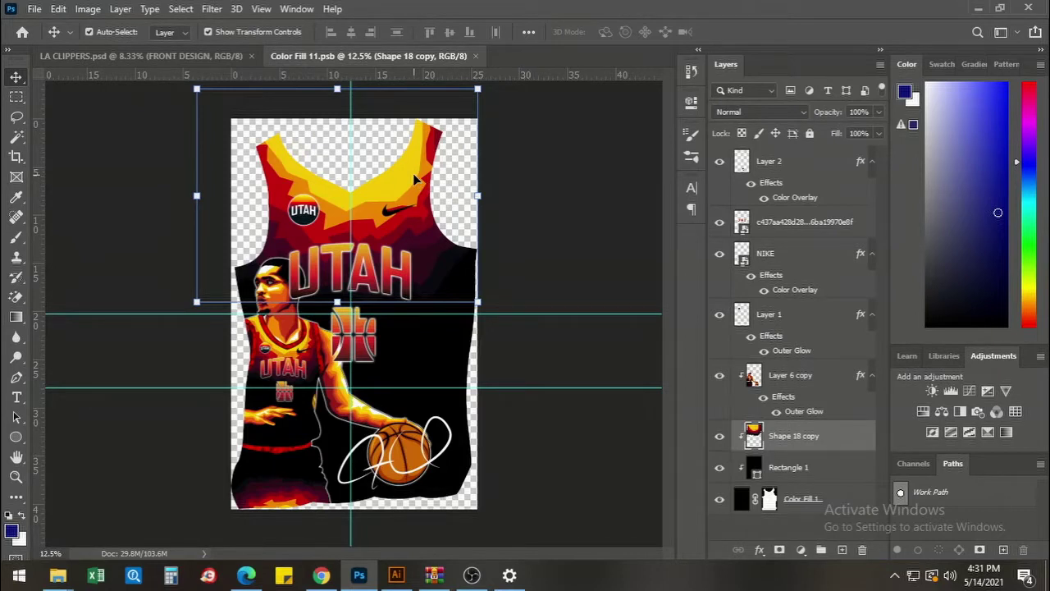
key(Delete)
click(301, 208)
key(Delete)
click(337, 252)
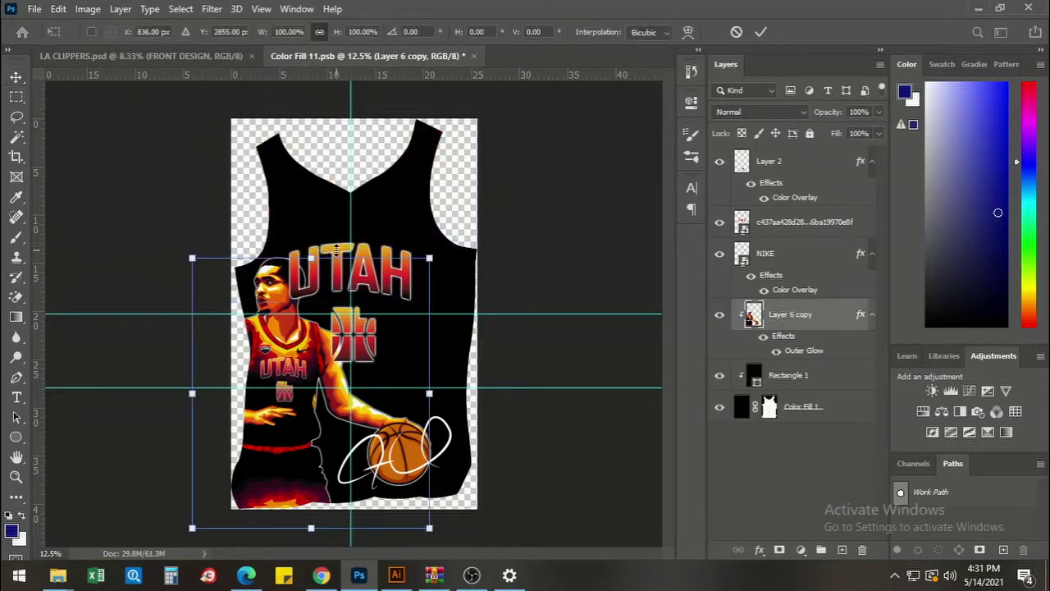
key(Return)
key(Delete)
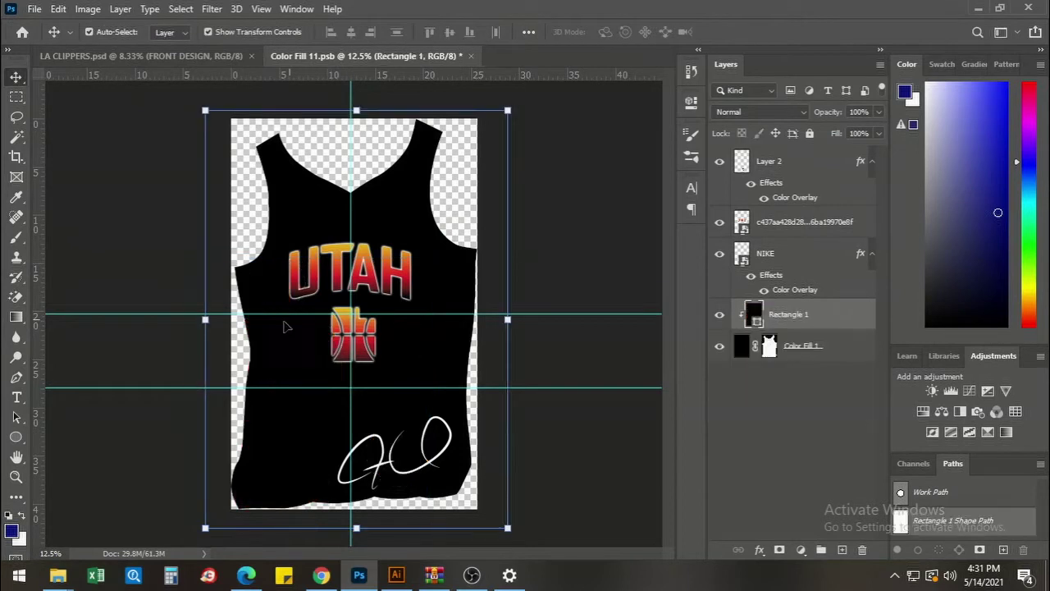
Delete the Utah lettering with its logo, the NIKE layer and the signature layer from the front design.
click(337, 259)
key(Delete)
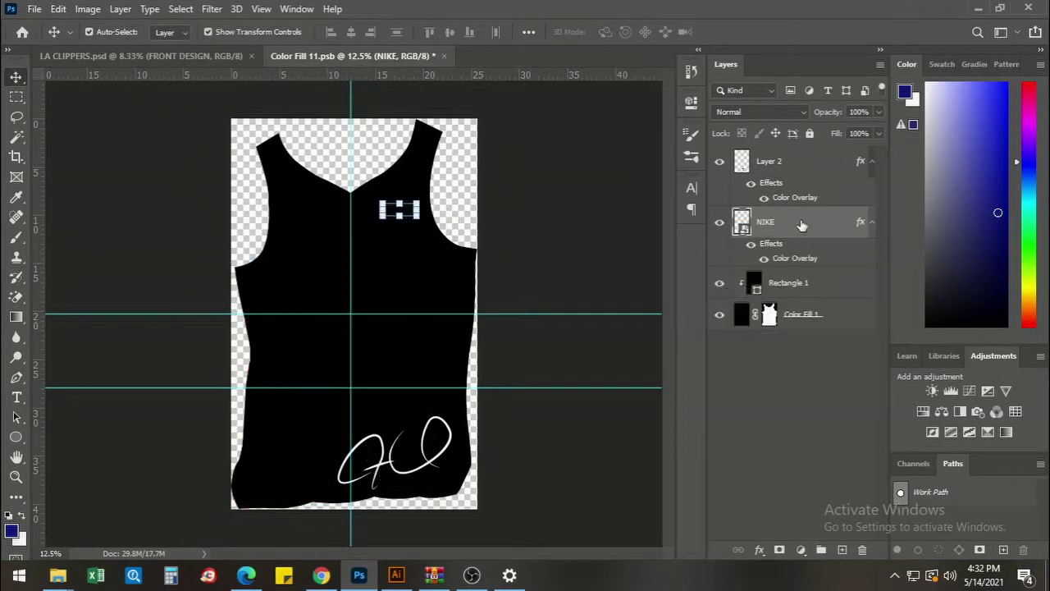
key(Delete)
click(780, 173)
key(Delete)
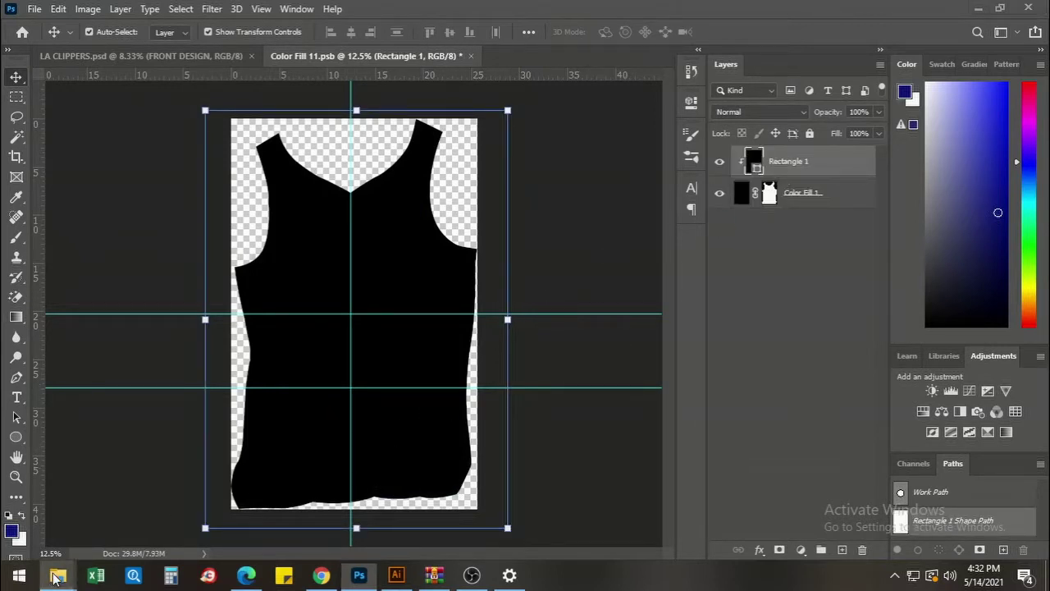
Place the red drip image 22657978 from the Downloads folder "1.la clippers logo" and enlarge it to about the jersey's width.
mouse_move(57, 575)
click(98, 529)
click(54, 199)
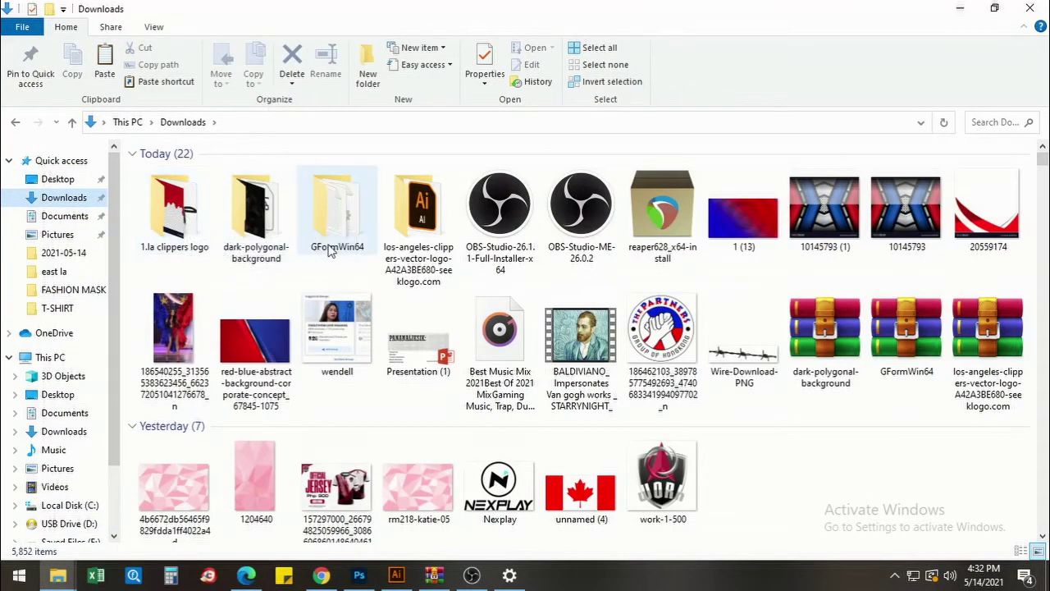
double_click(184, 220)
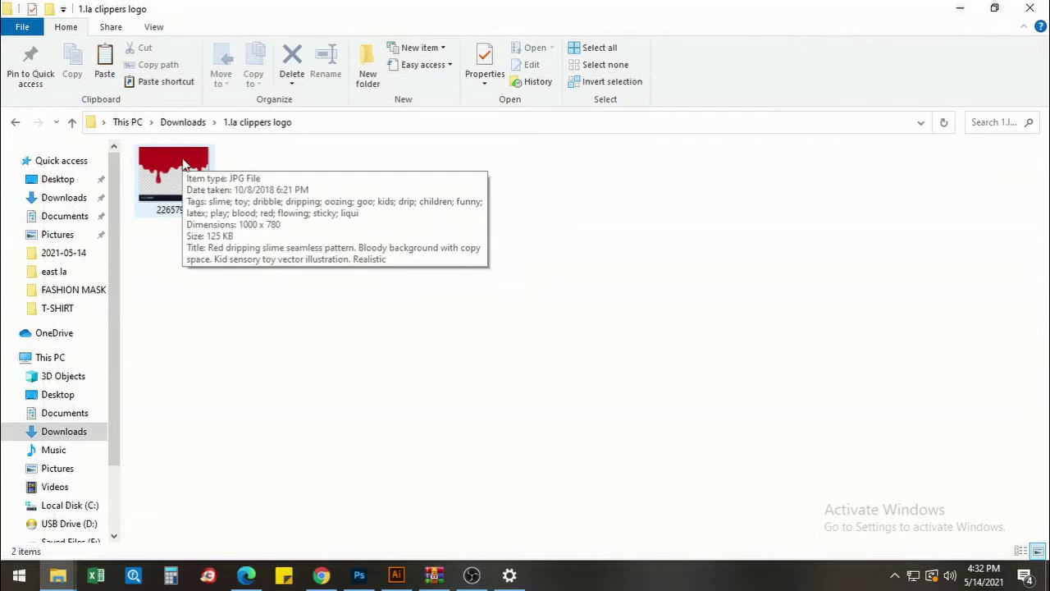
drag(177, 167, 345, 305)
key(Return)
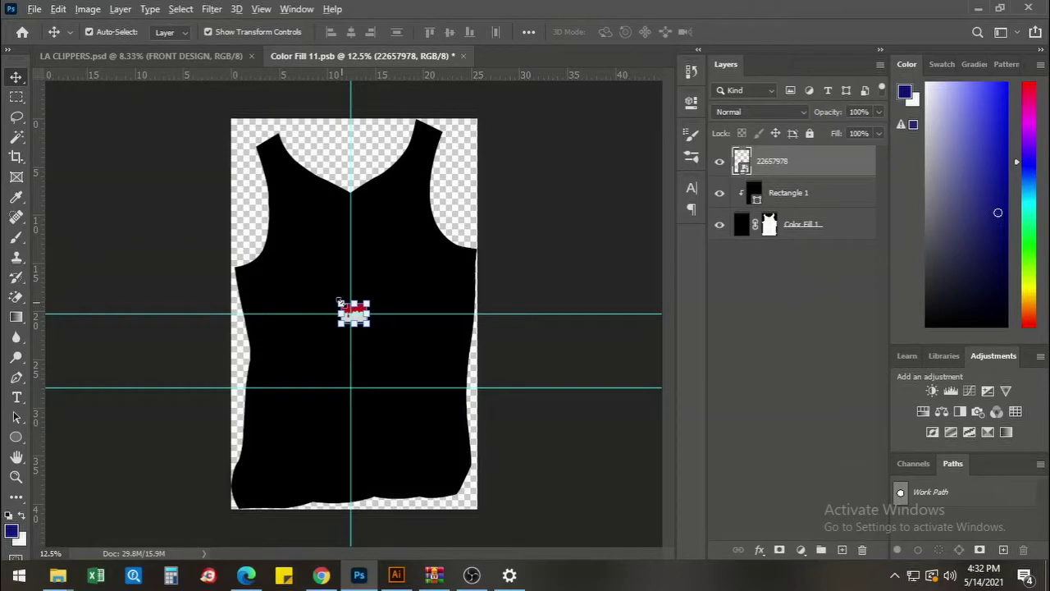
drag(339, 301, 264, 190)
key(Return)
Rasterize the red drip image layer 22657978.
scroll(407, 281, up, 2)
scroll(332, 322, up, 3)
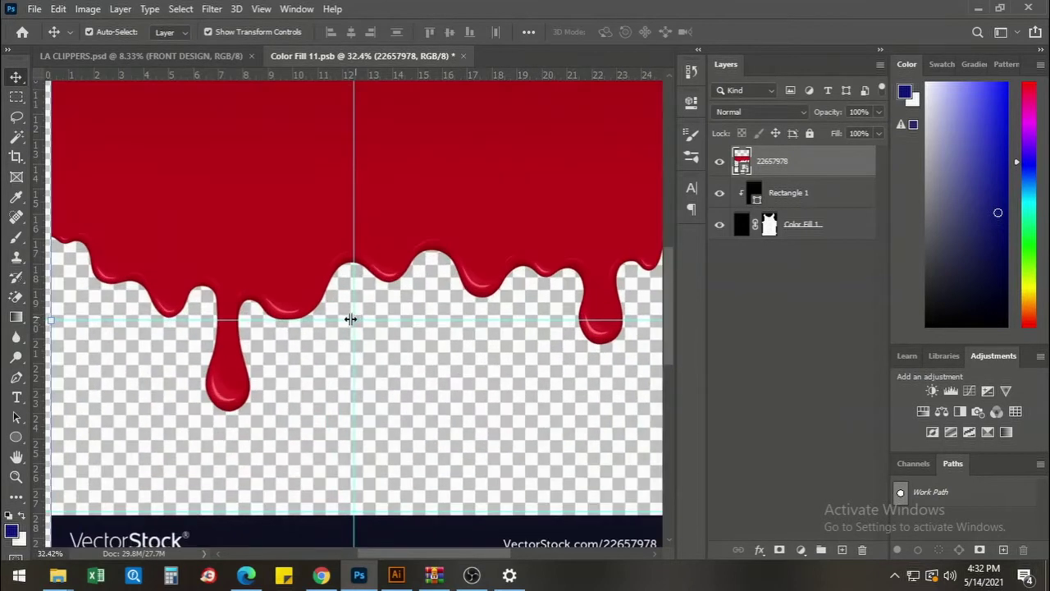
scroll(363, 288, down, 1)
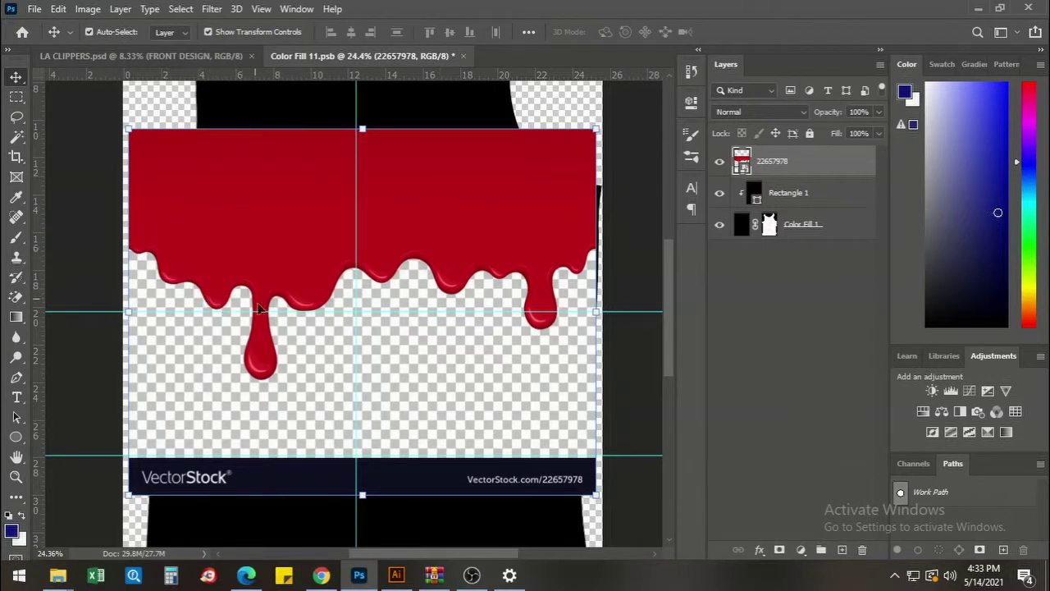
right_click(773, 168)
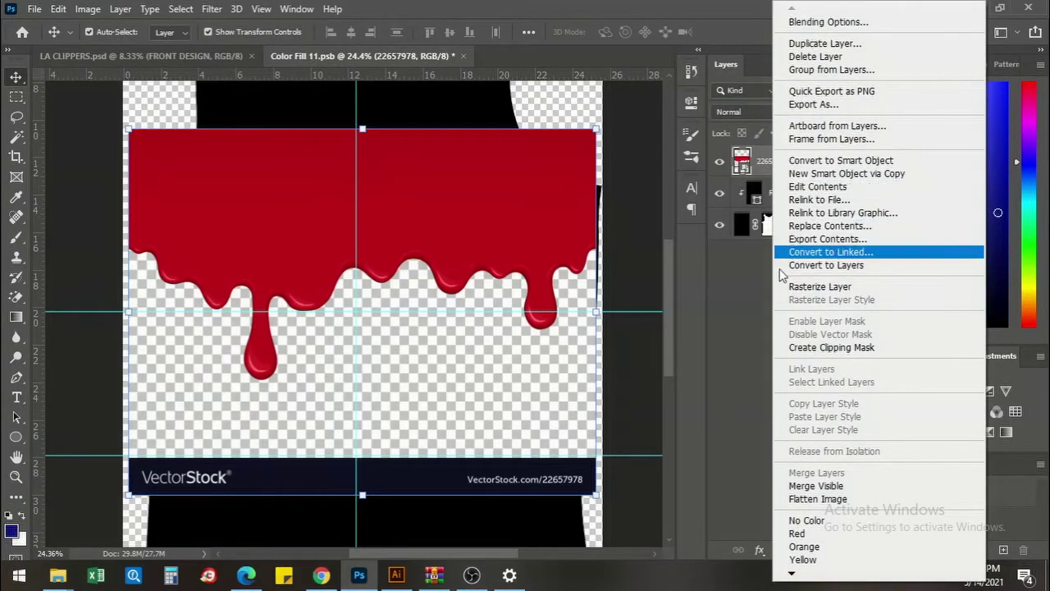
click(801, 287)
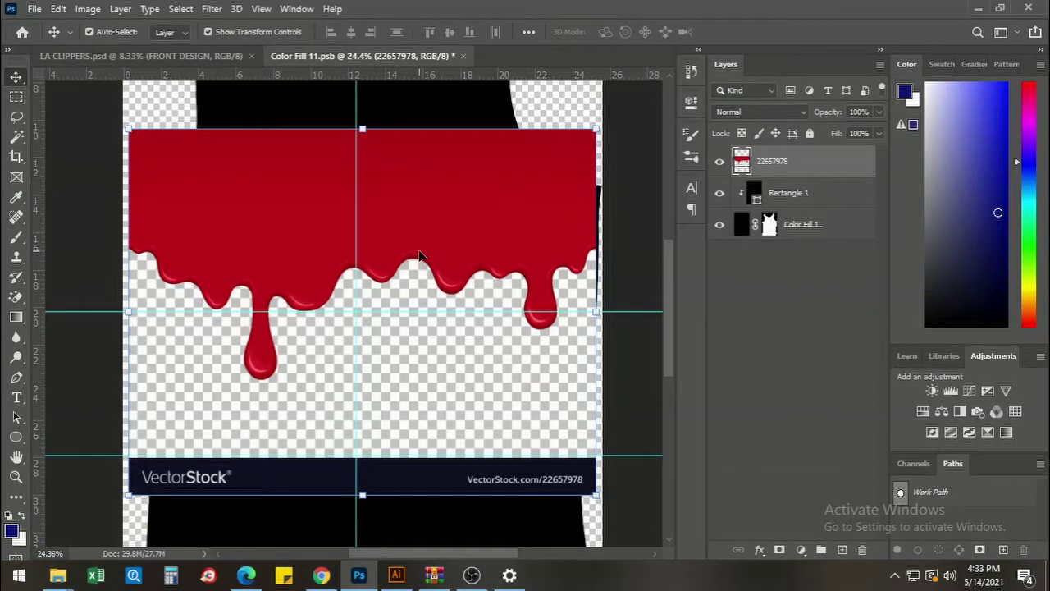
Select the dark VectorStock strip below the drips with the Rectangular Marquee, delete it and clear the selection.
scroll(347, 273, down, 1)
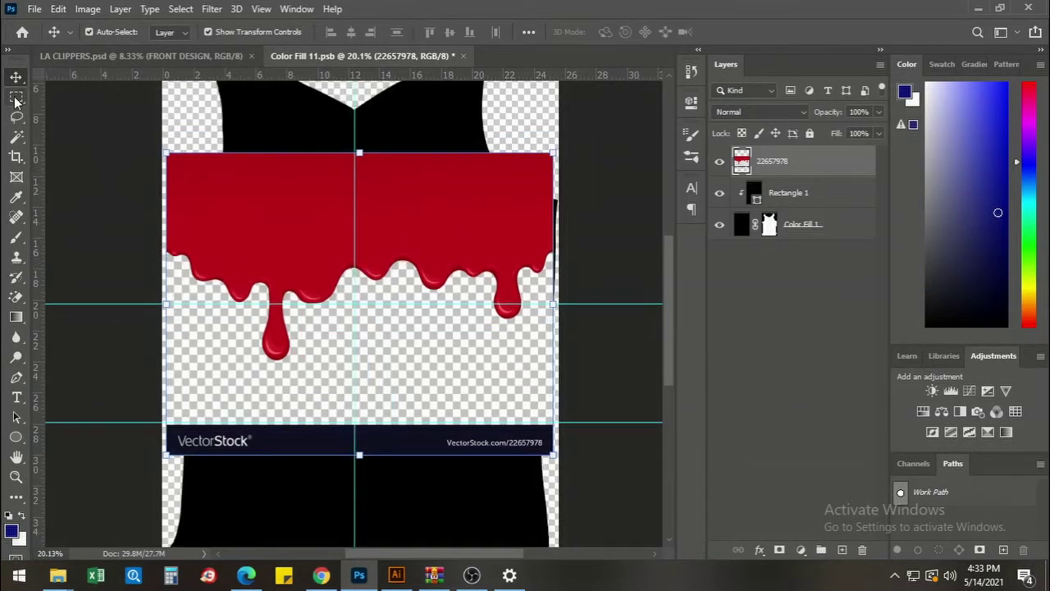
key(m)
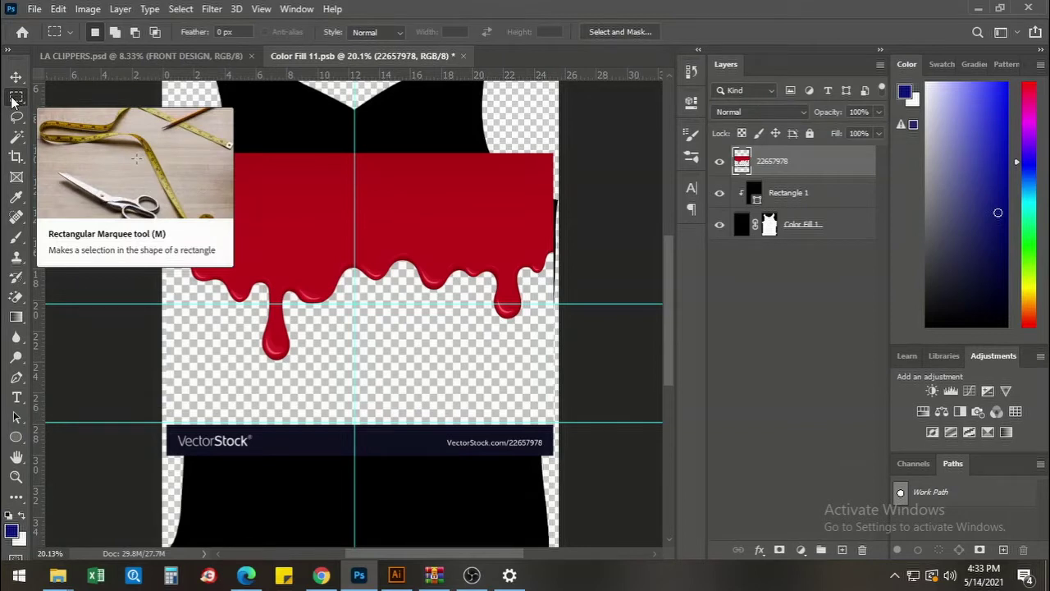
drag(161, 421, 587, 520)
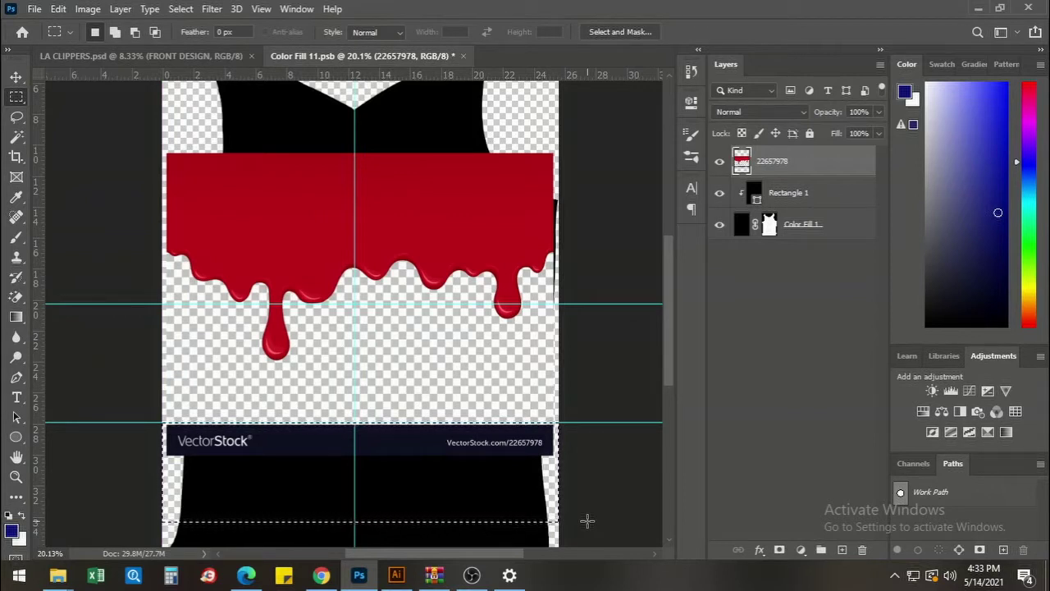
key(Delete)
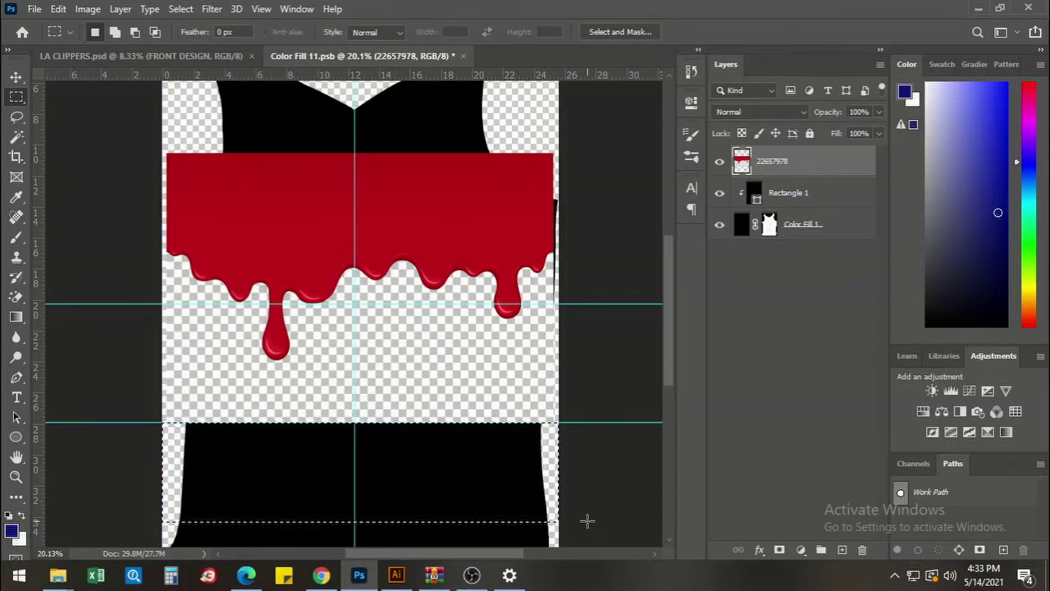
key(ctrl+d)
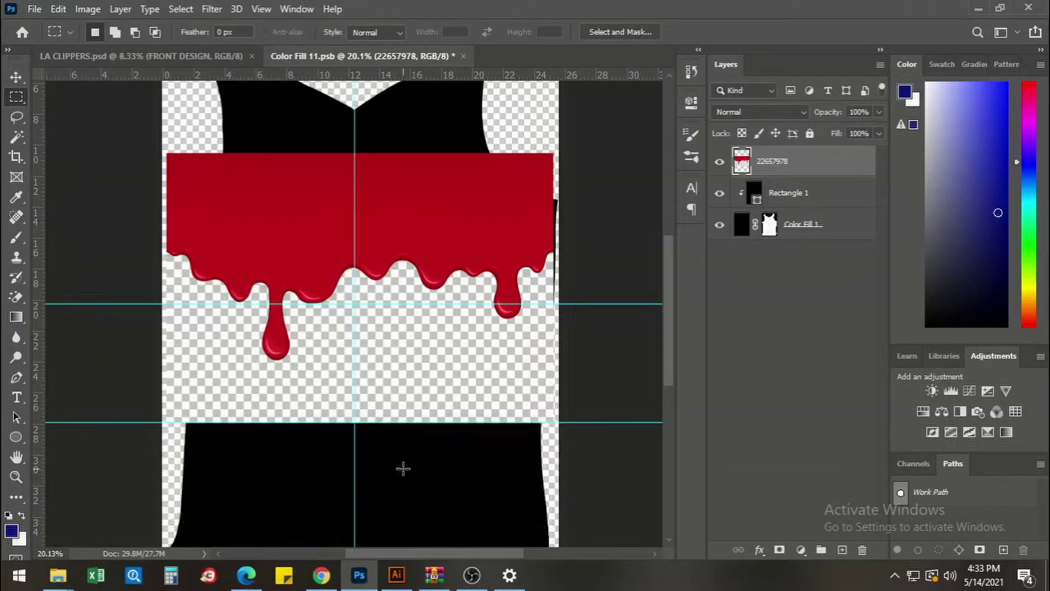
Select two checkerboard squares under the drips with the Magic Wand and extend the selection to all similar pixels.
scroll(319, 361, up, 5)
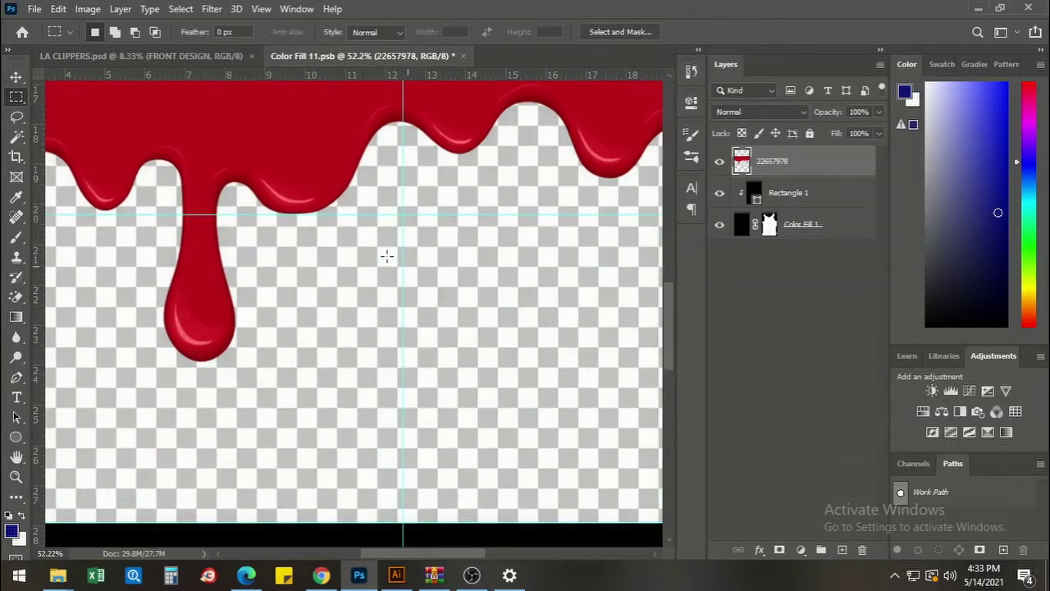
scroll(369, 267, down, 2)
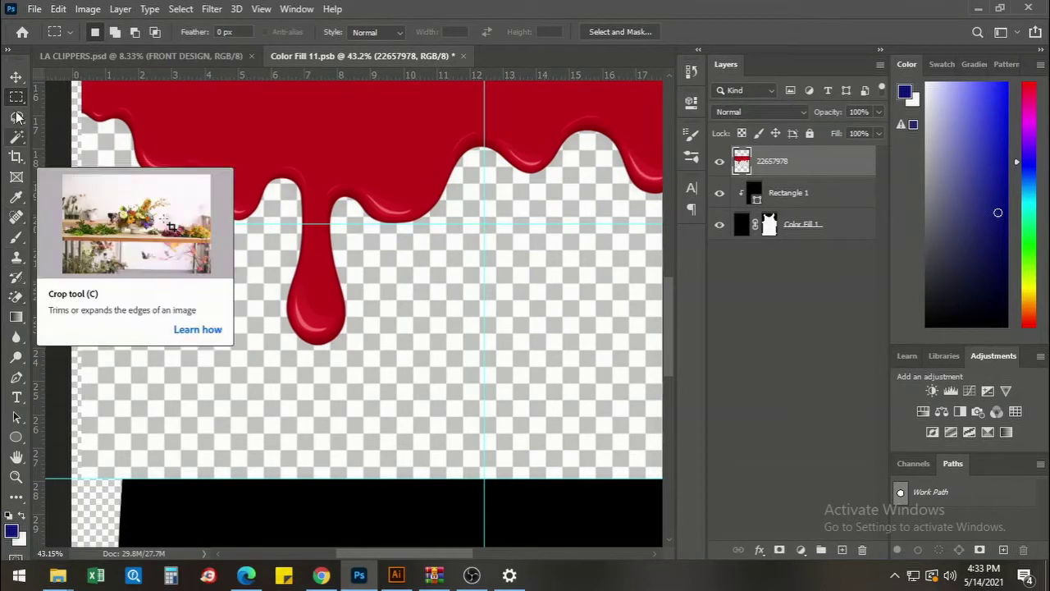
click(15, 146)
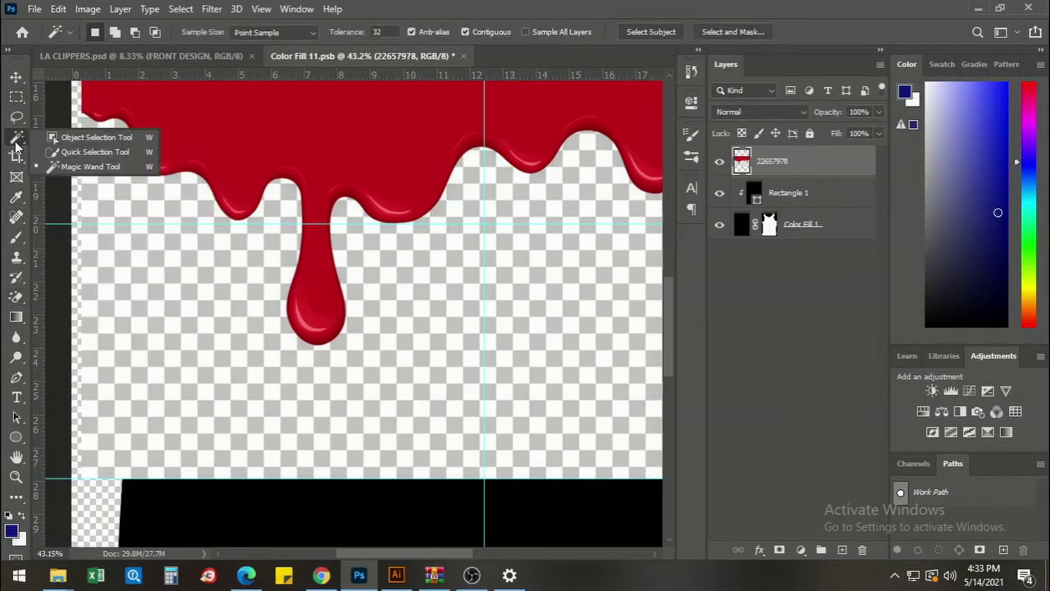
click(87, 168)
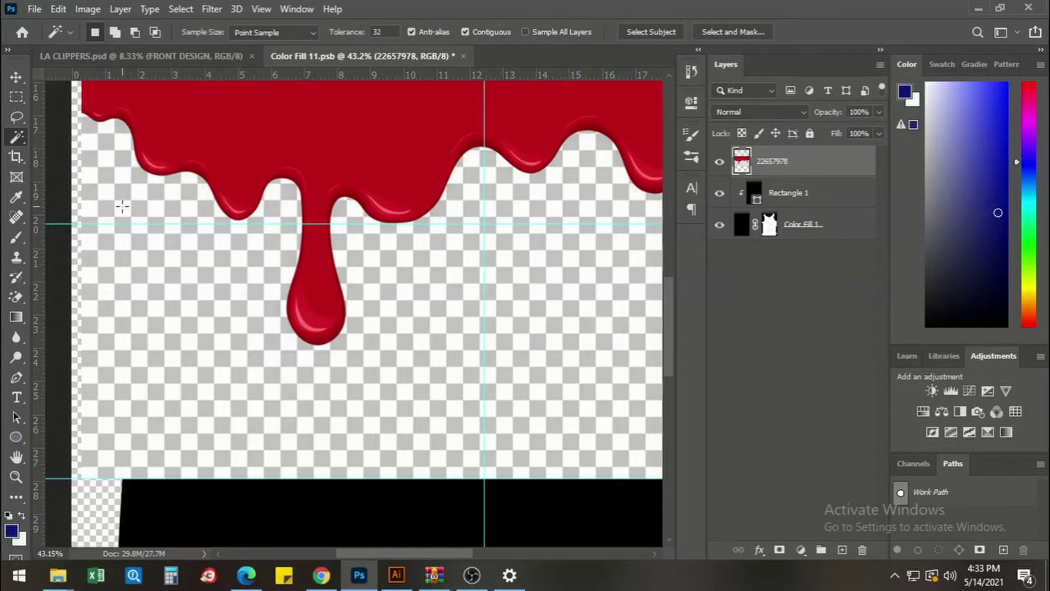
scroll(127, 207, down, 1)
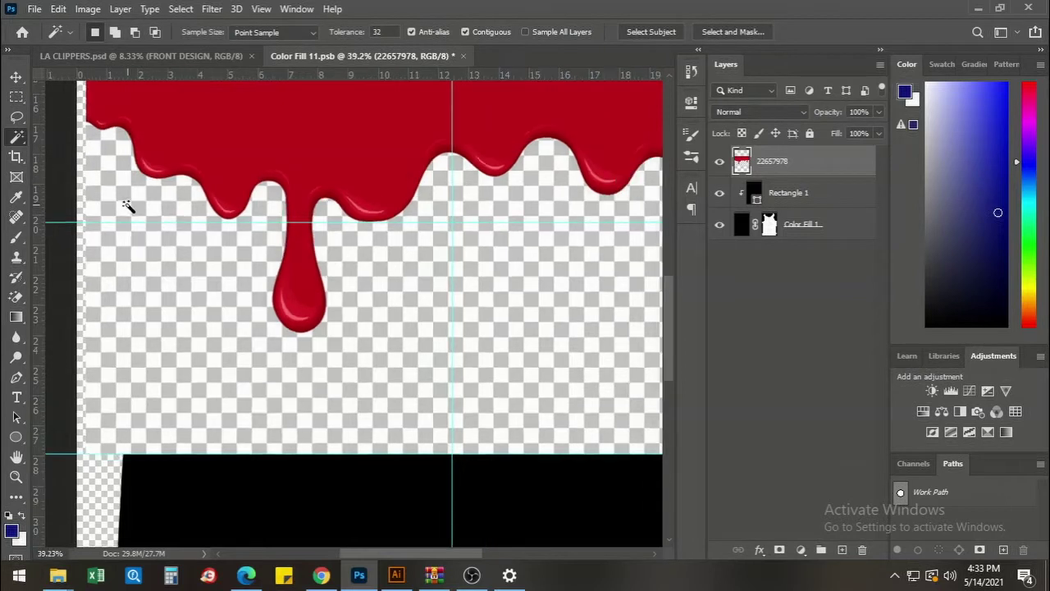
click(105, 135)
shift+click(123, 148)
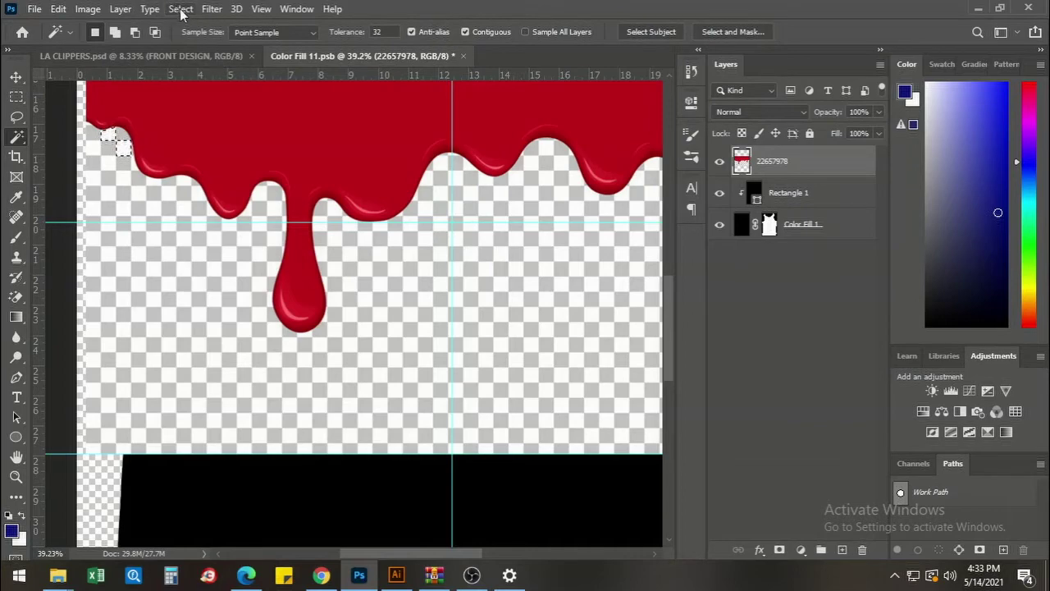
click(179, 9)
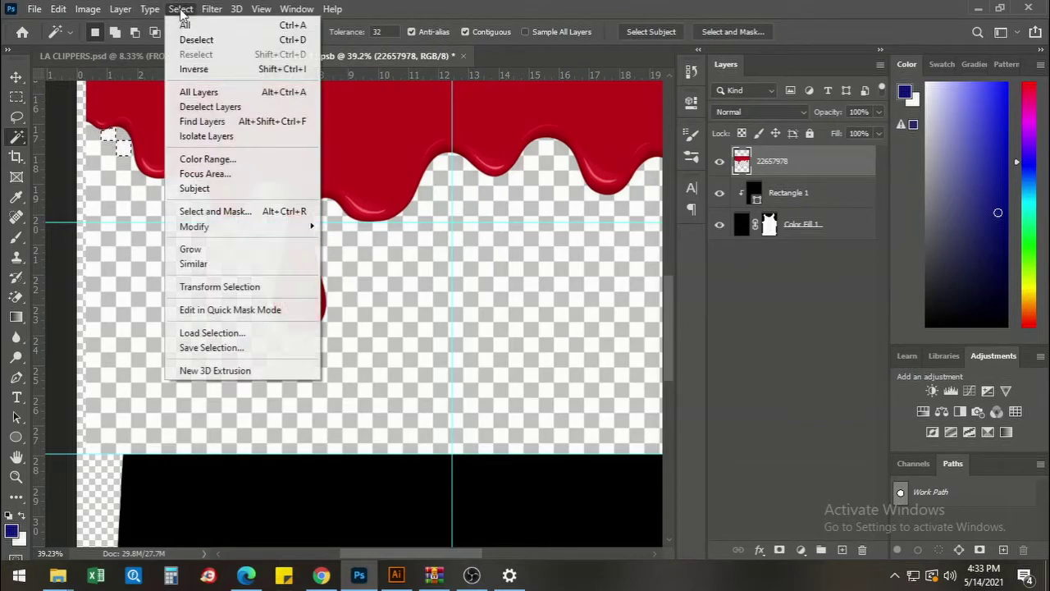
click(215, 264)
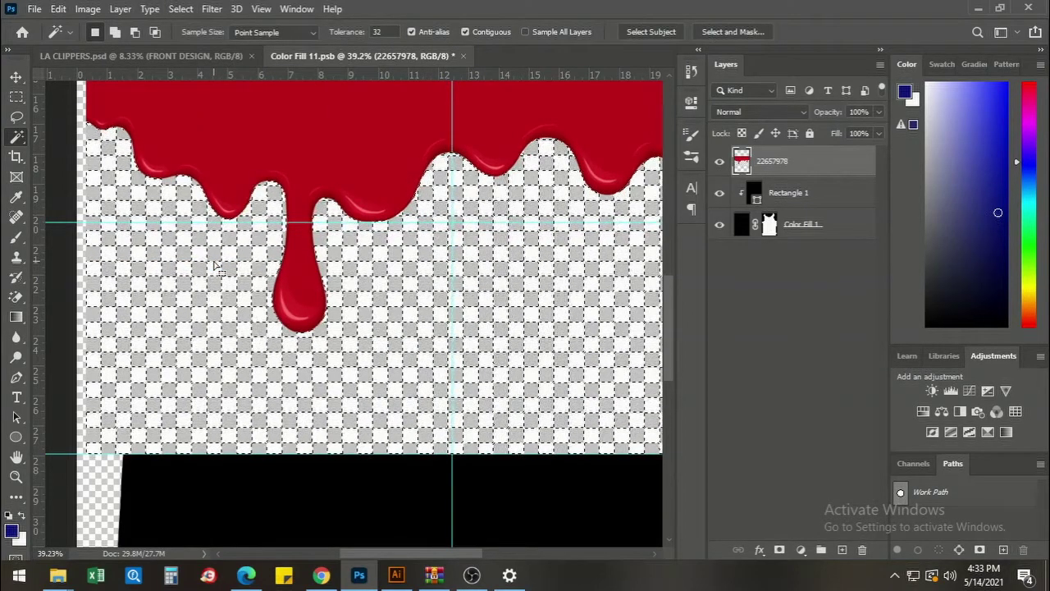
Delete the selected checkerboard squares from the drip image layer and clear the selection.
key(Delete)
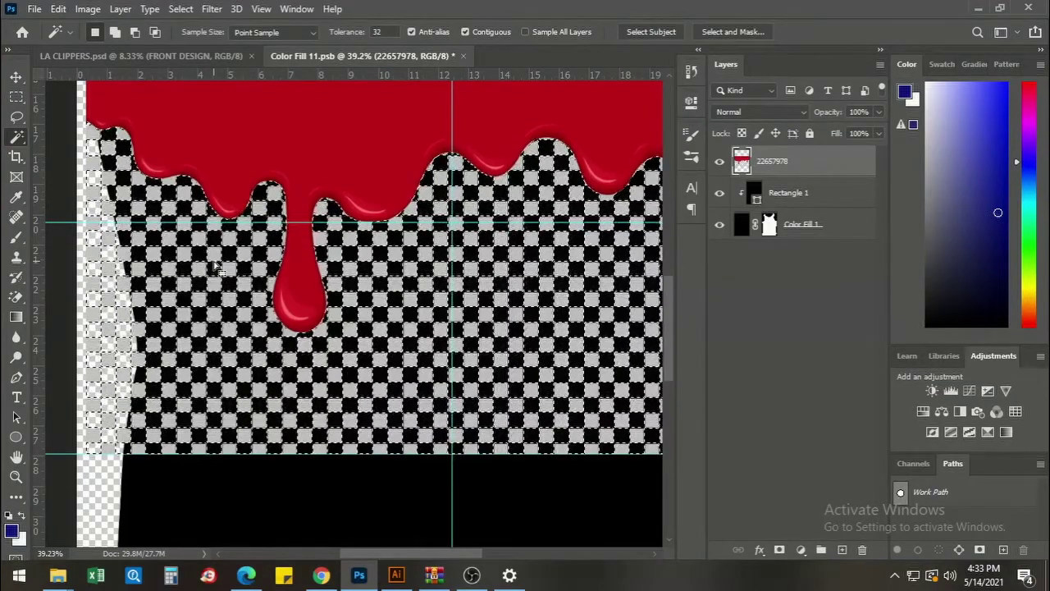
key(ctrl+d)
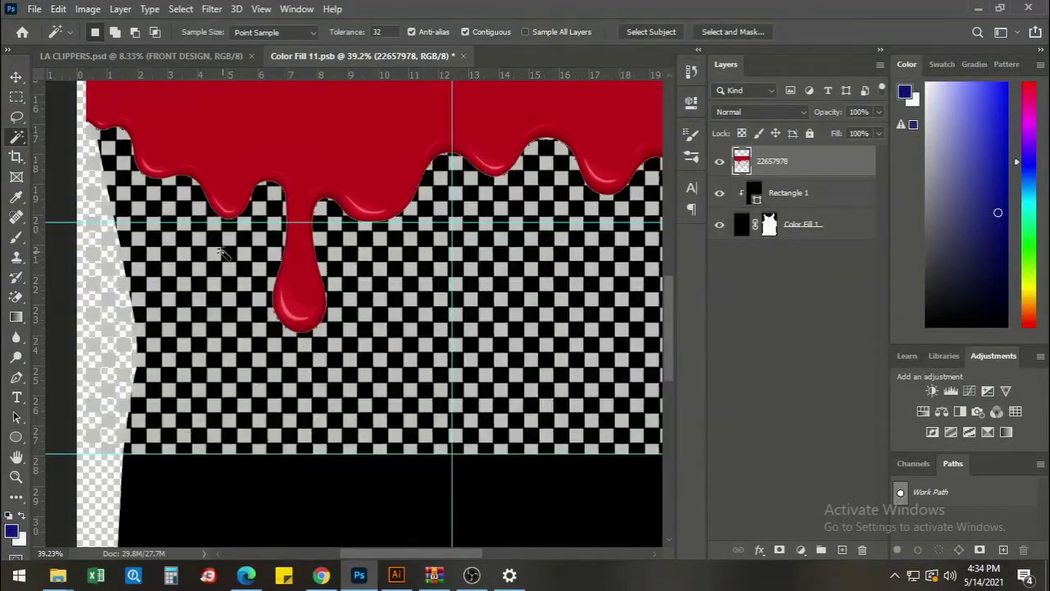
Select the remaining grey squares with the Magic Wand and Similar, delete them from the drip layer and clear the selection.
scroll(98, 135, up, 5)
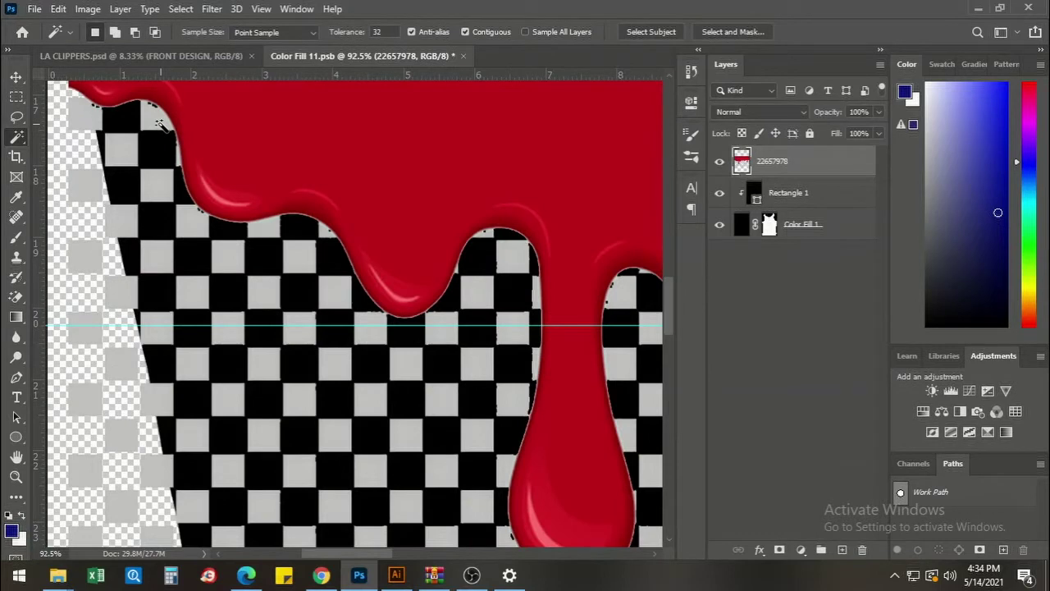
scroll(160, 123, up, 1)
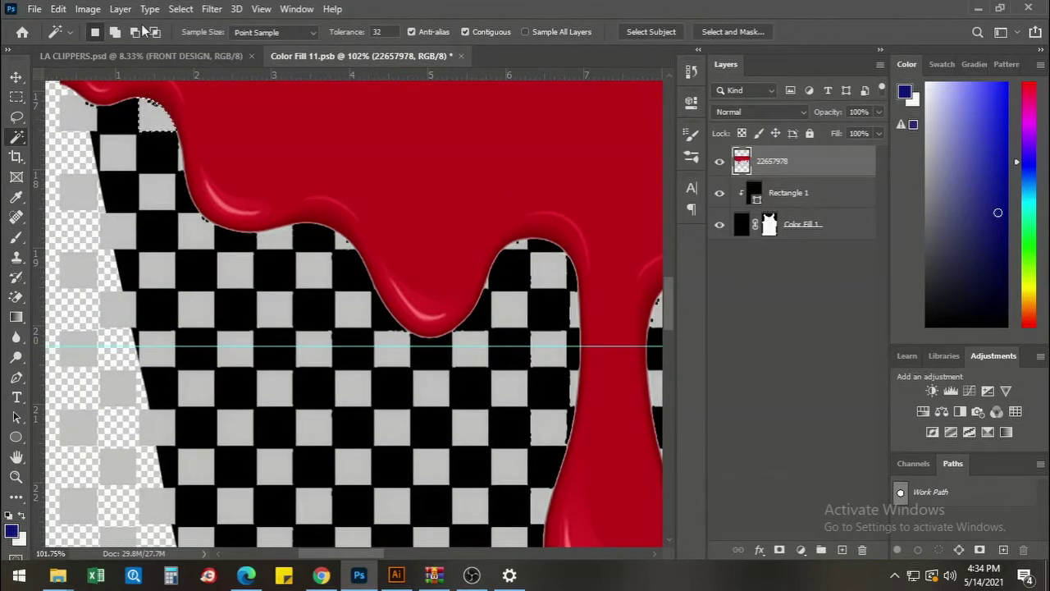
click(180, 9)
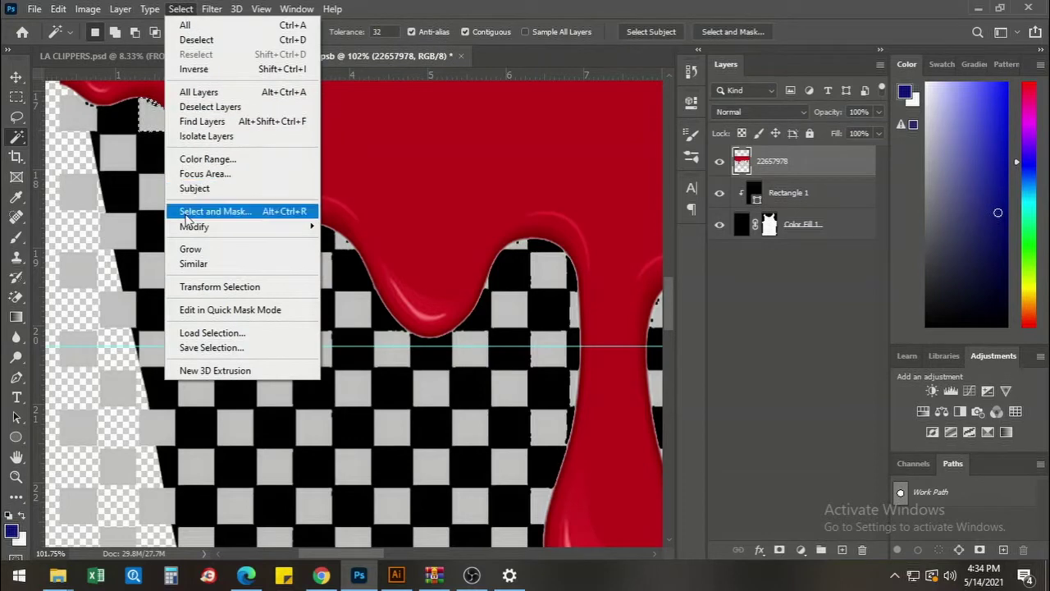
click(194, 263)
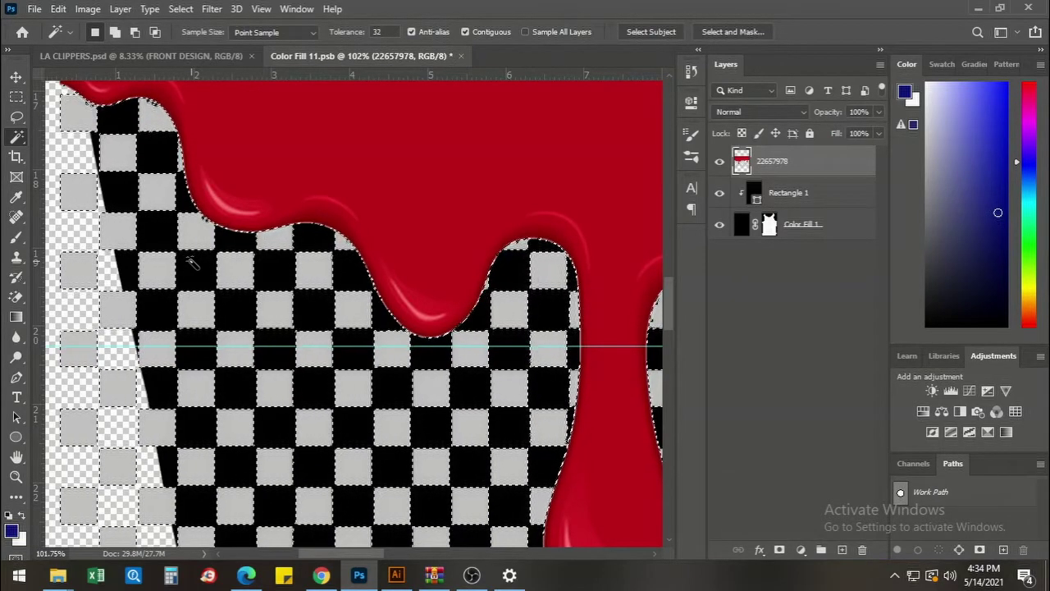
key(Delete)
click(192, 263)
scroll(356, 238, down, 2)
scroll(450, 271, up, 1)
scroll(450, 271, up, 2)
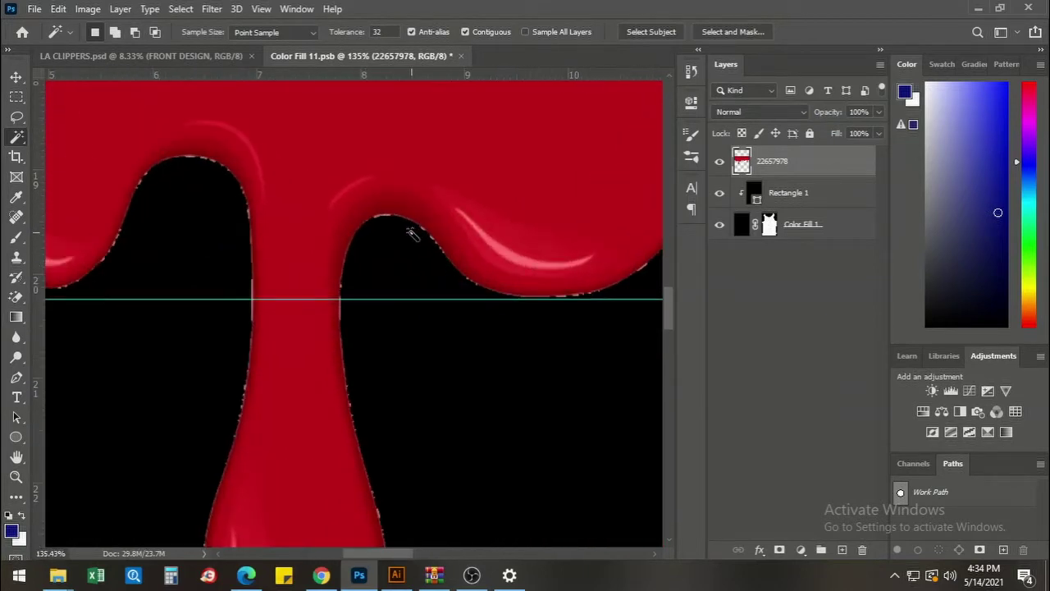
scroll(332, 222, down, 5)
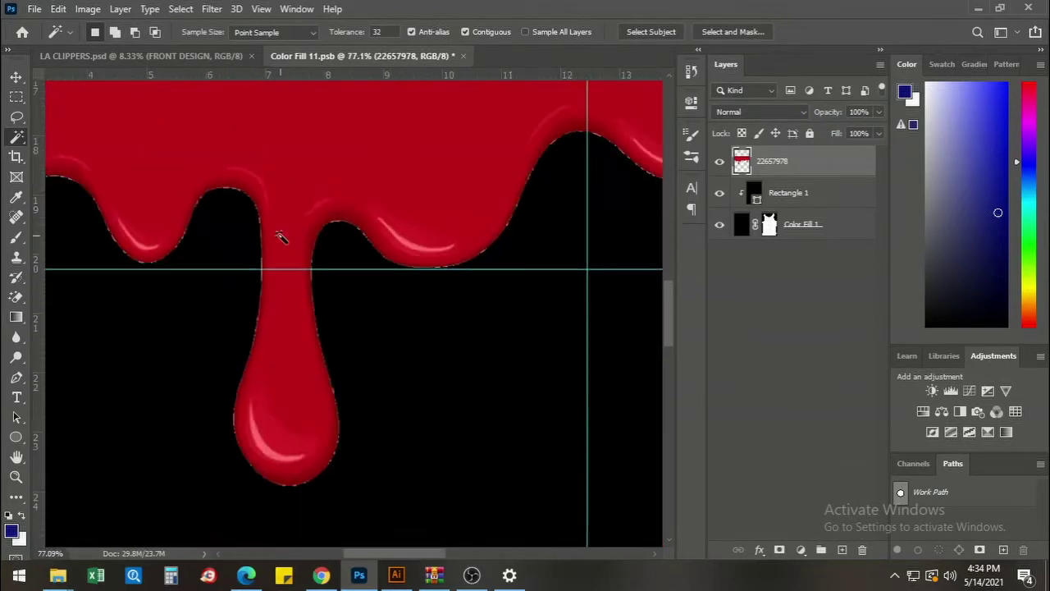
Lower the drip graphic on the chest and enlarge it slightly so its red band spans the full canvas width.
key(v)
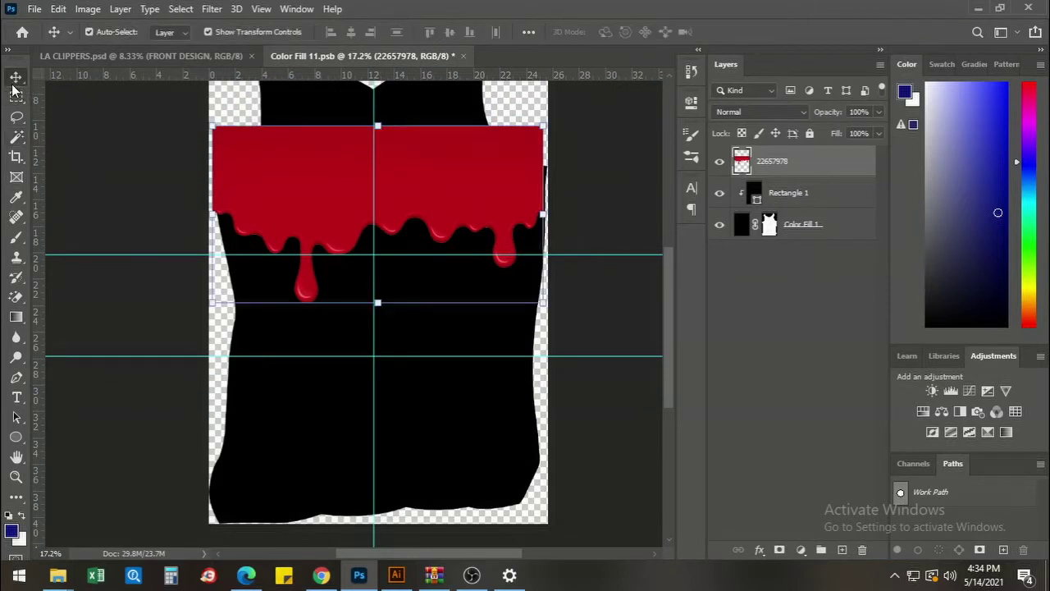
drag(498, 185, 495, 196)
drag(495, 217, 497, 219)
key(ctrl+t)
drag(215, 154, 208, 150)
key(Return)
key(shift+Left)
key(shift+Left)
key(shift+Left)
key(shift+Left)
key(shift+Left)
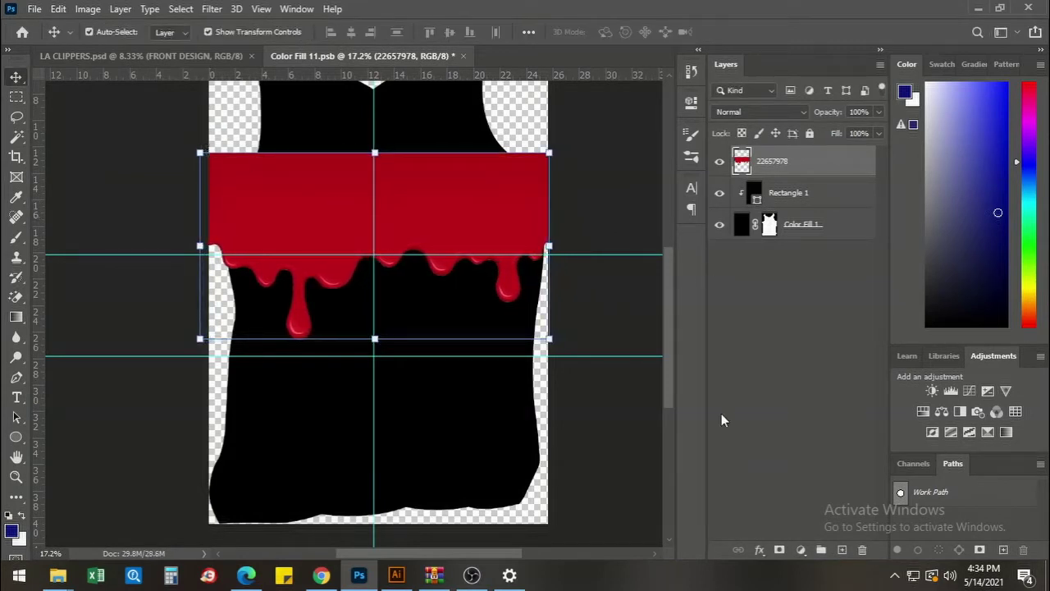
click(760, 551)
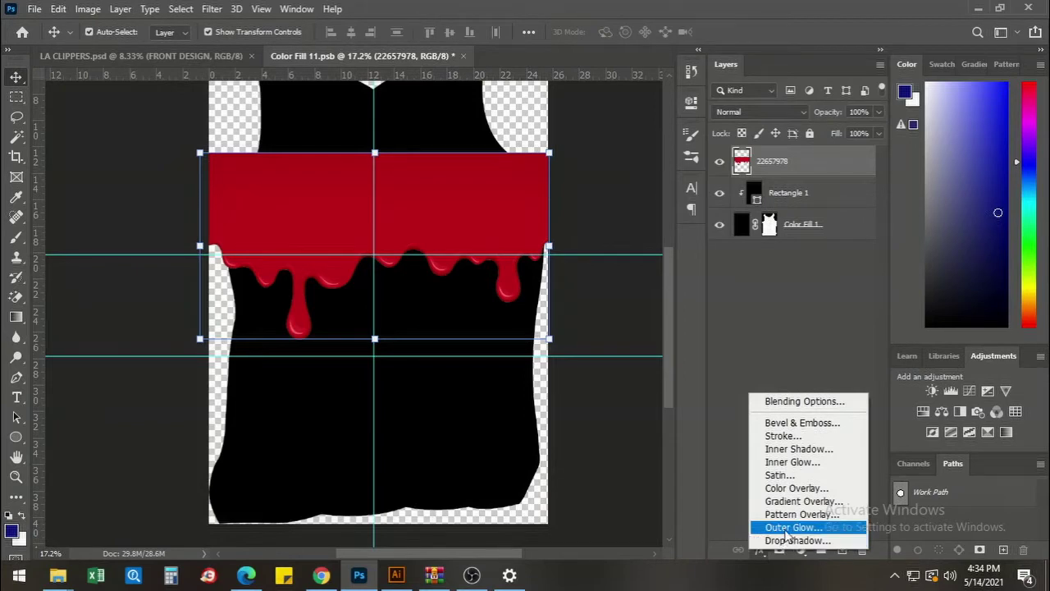
click(786, 528)
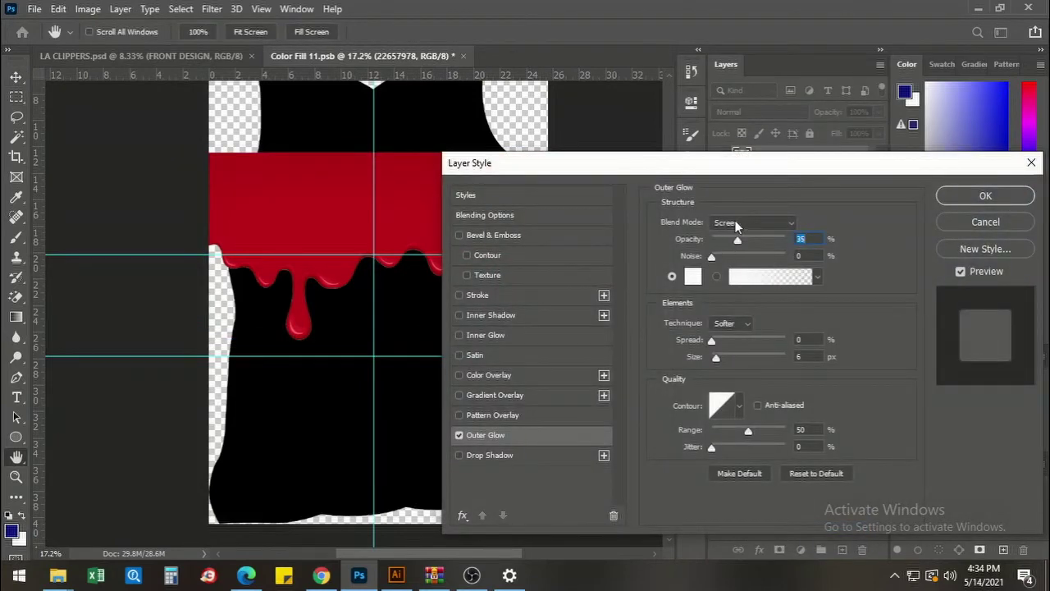
click(738, 222)
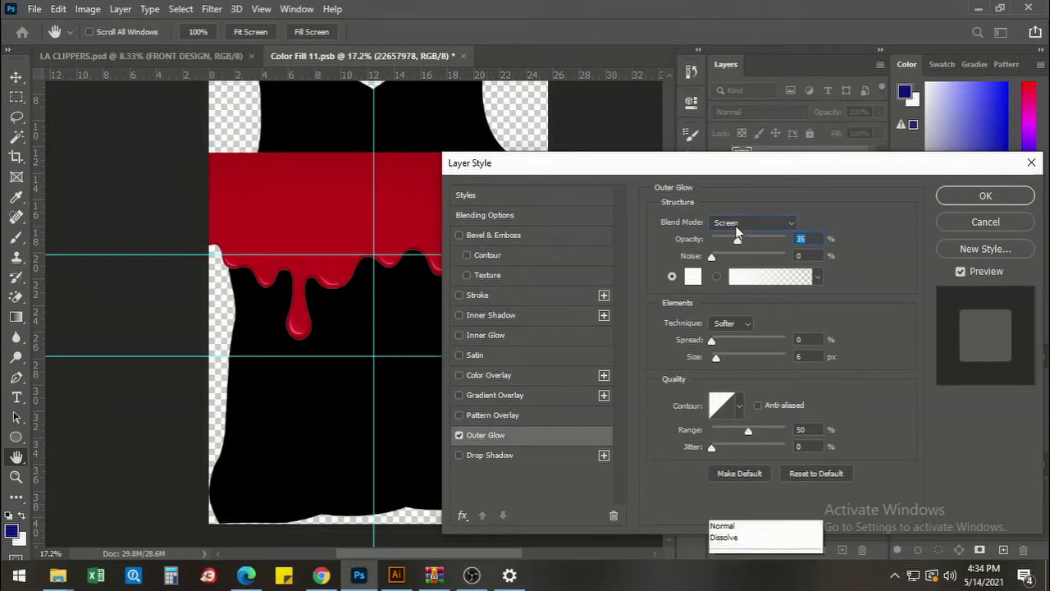
click(729, 188)
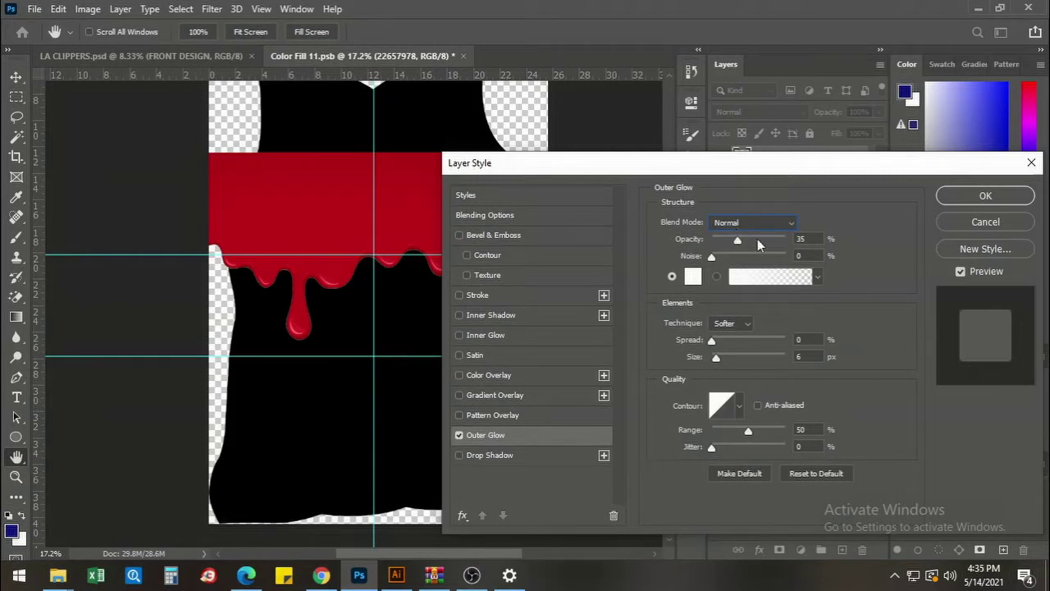
drag(741, 240, 777, 244)
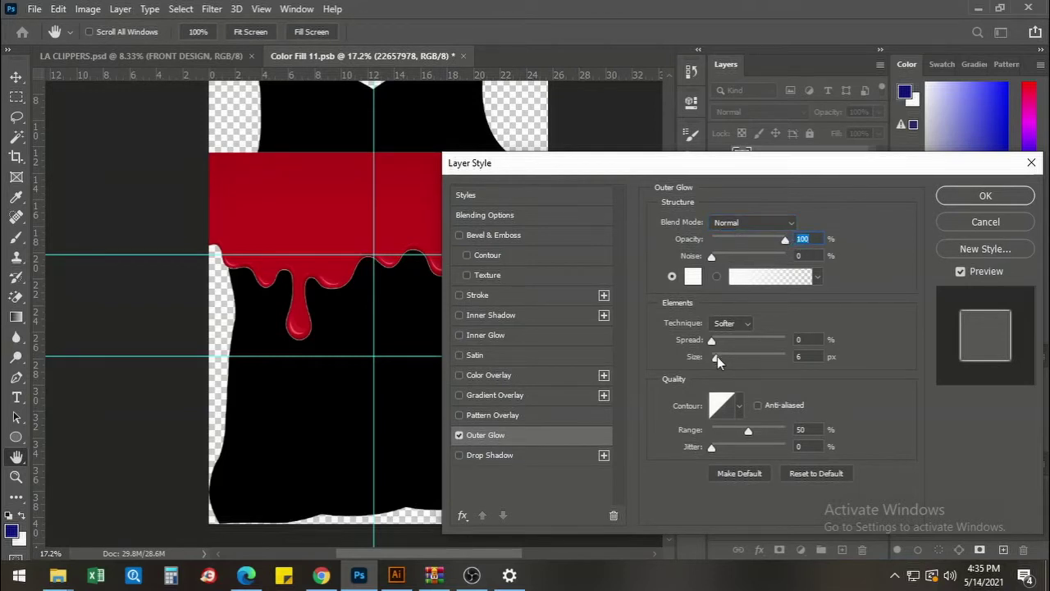
drag(718, 362, 730, 366)
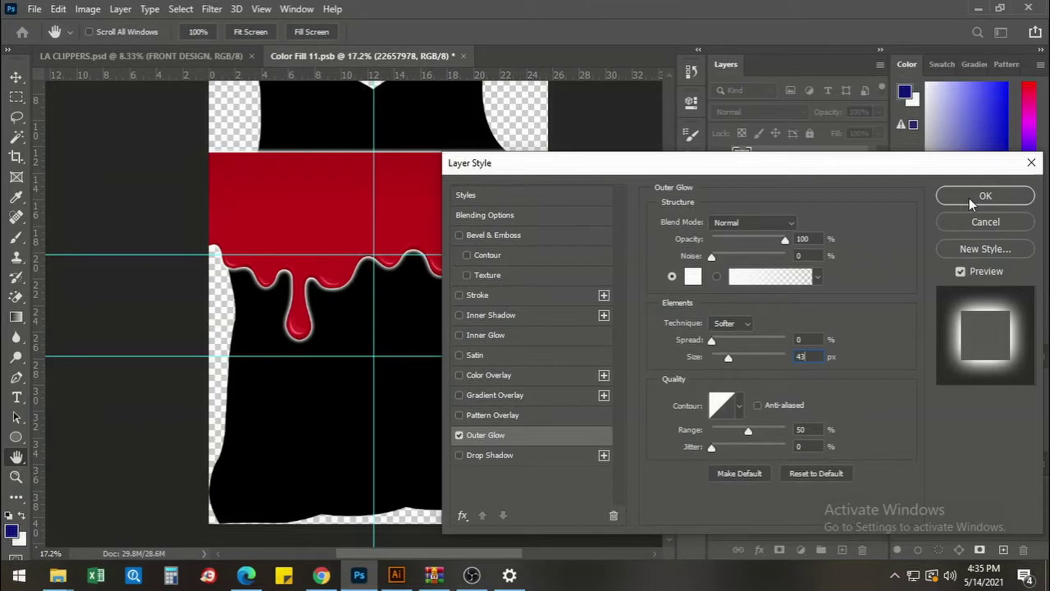
click(985, 222)
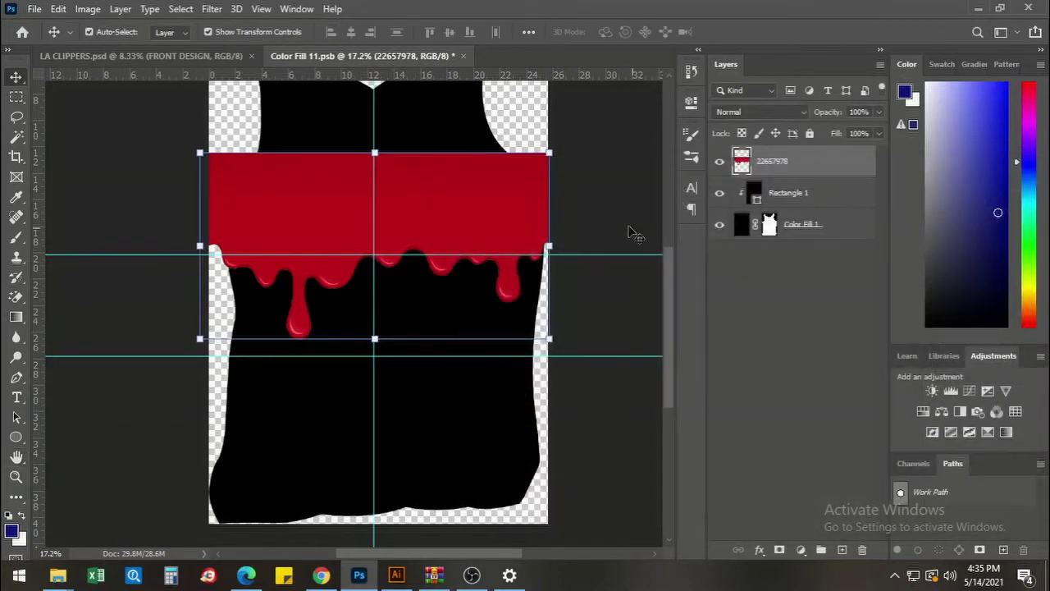
Move the drip graphic slightly lower and set the Rectangle tool's fill to the red sampled from it.
drag(486, 195, 492, 253)
drag(15, 436, 68, 439)
scroll(281, 201, up, 3)
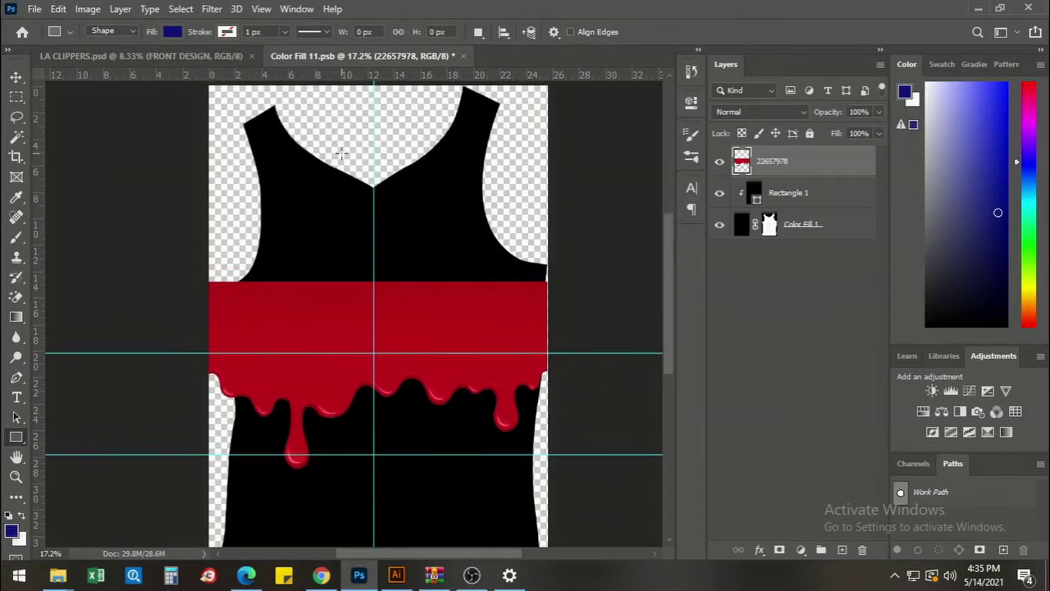
click(171, 32)
click(262, 64)
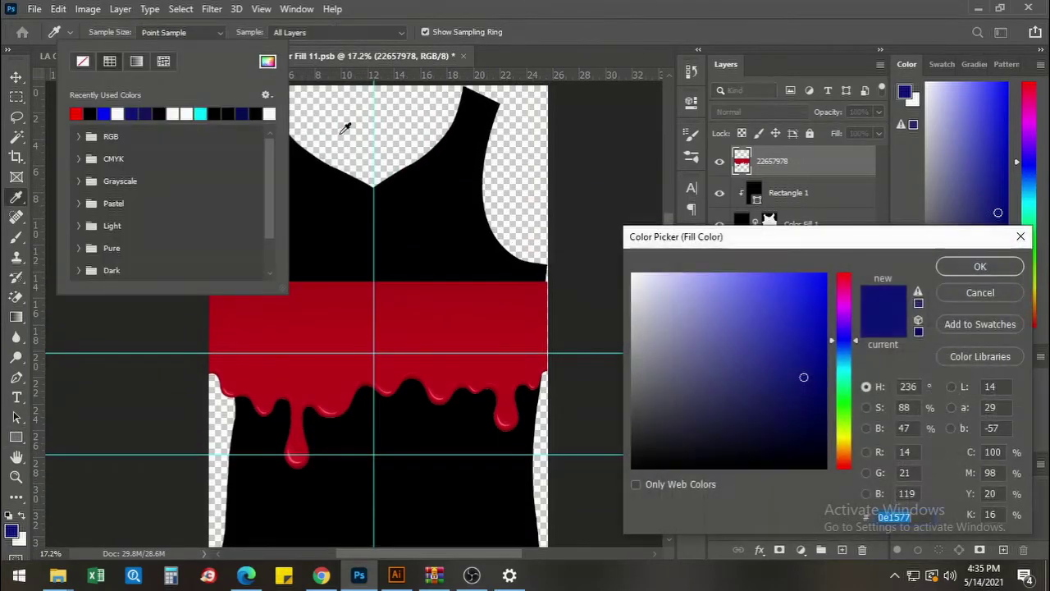
click(472, 293)
key(Return)
key(Return)
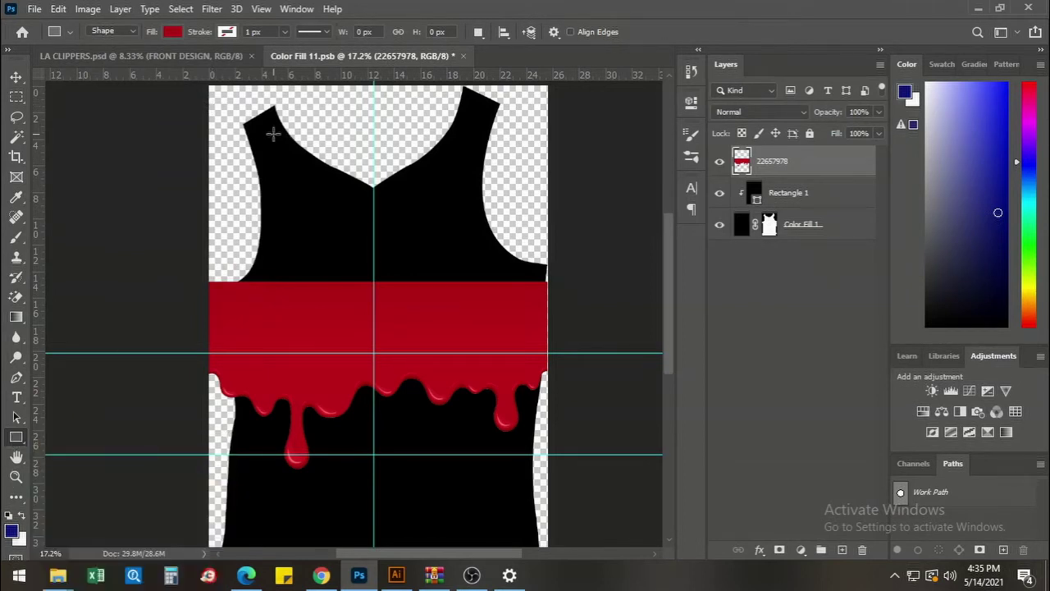
Draw a 2560 by 1590 px red rectangle over the upper jersey, overlapping the drip band, and merge it with the drip layer.
scroll(246, 123, up, 1)
drag(210, 99, 547, 306)
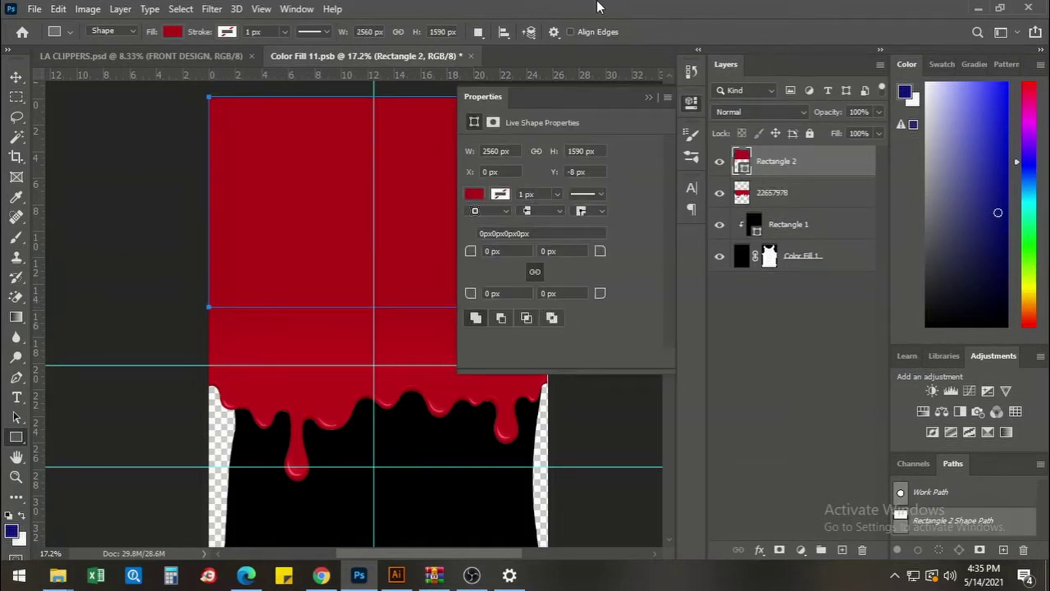
click(645, 98)
shift+click(766, 193)
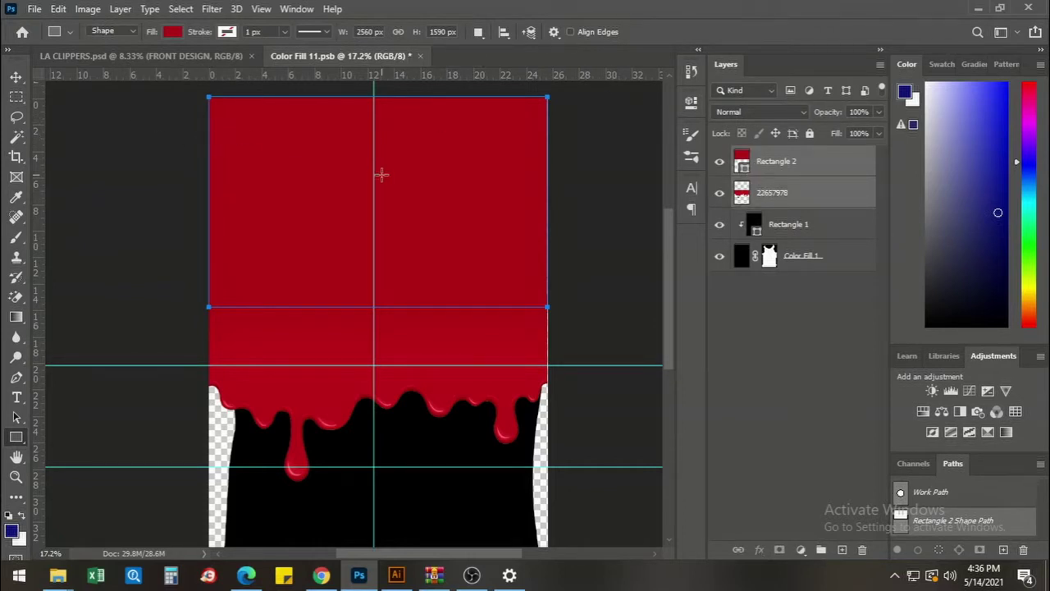
key(ctrl+e)
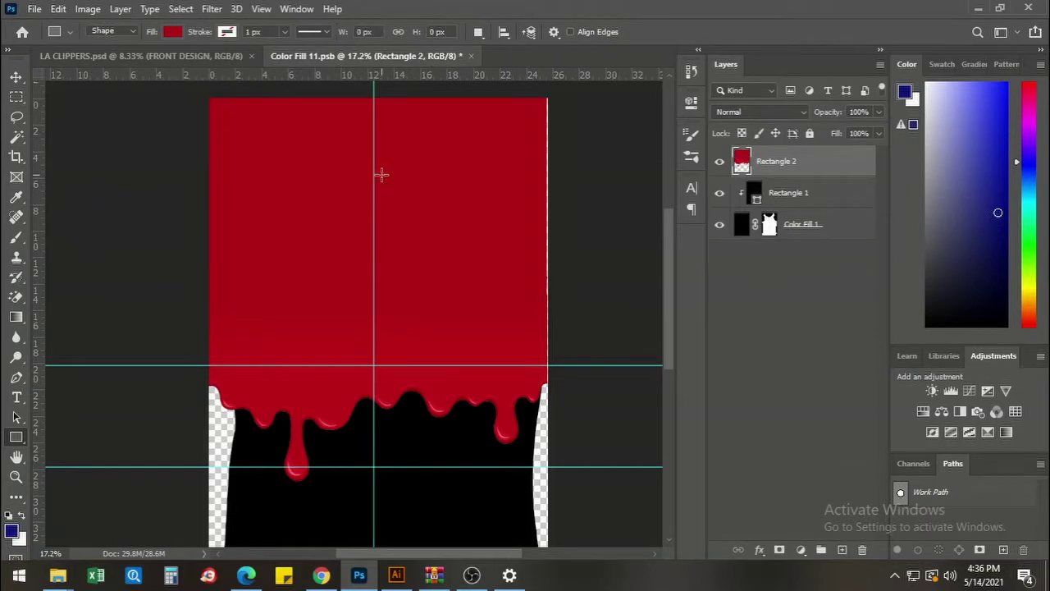
key(v)
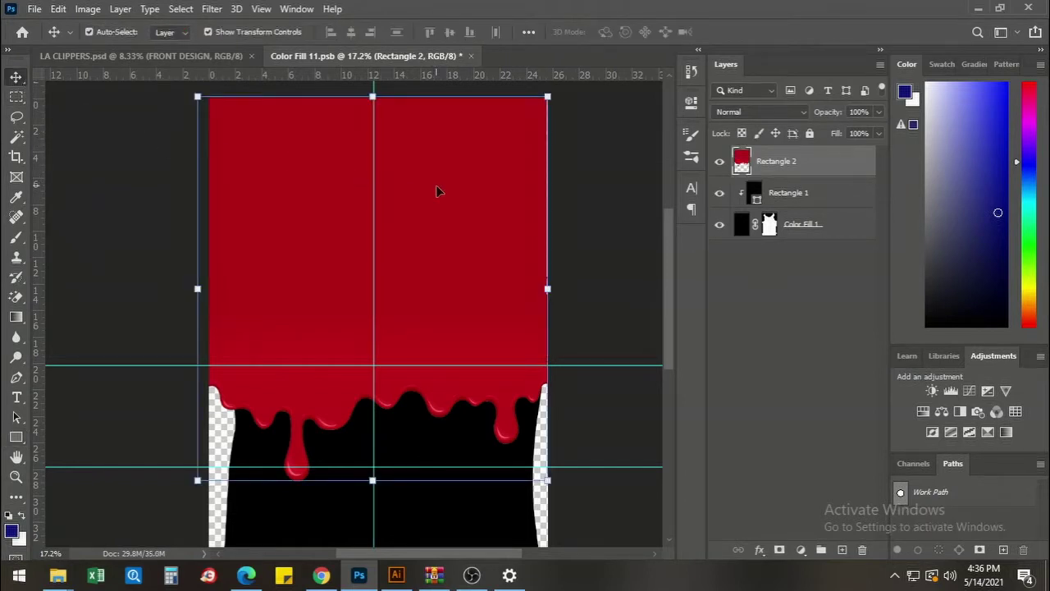
drag(440, 189, 439, 198)
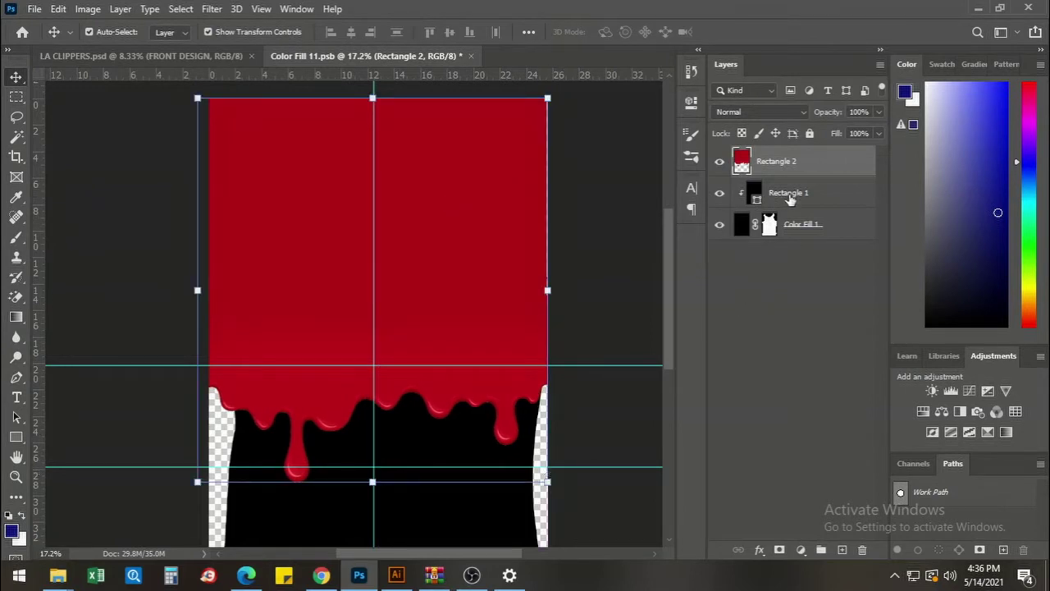
Add a white Outer Glow to the merged red drip layer with Normal blend mode, 100% opacity and 38 px size.
click(757, 551)
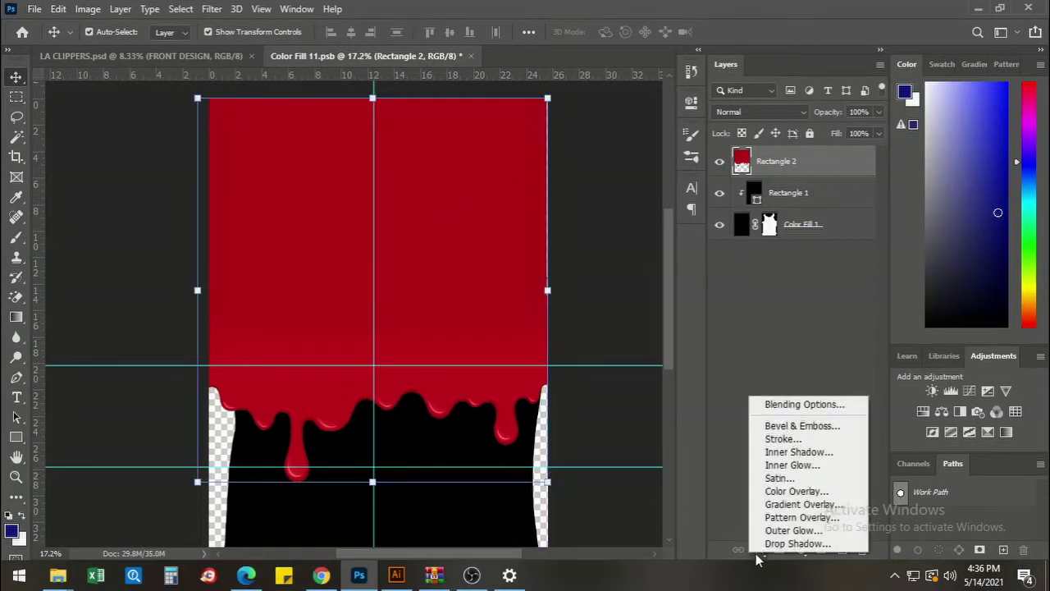
click(773, 532)
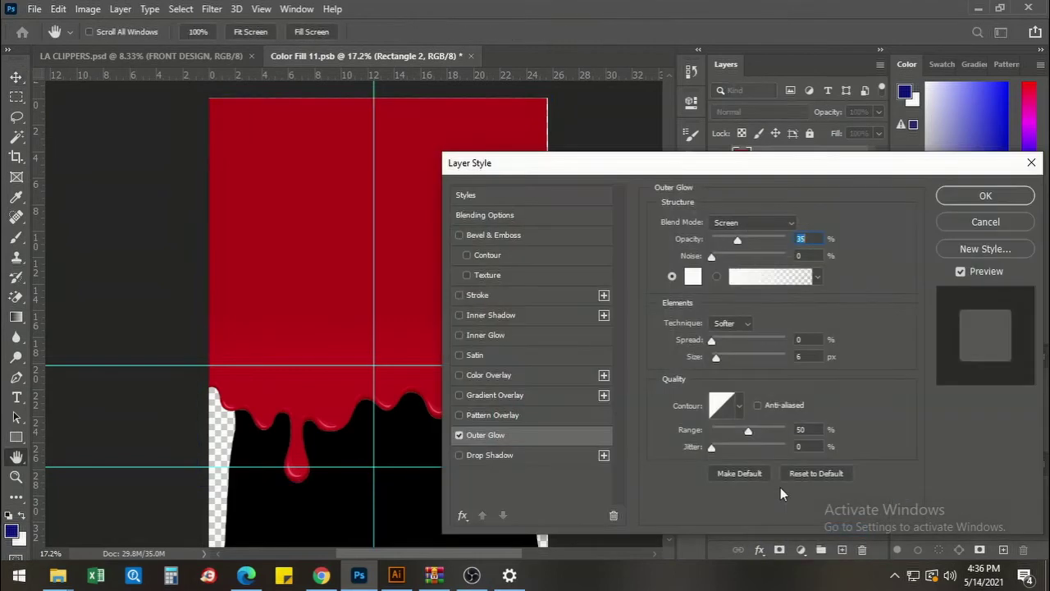
drag(738, 241, 786, 239)
click(748, 225)
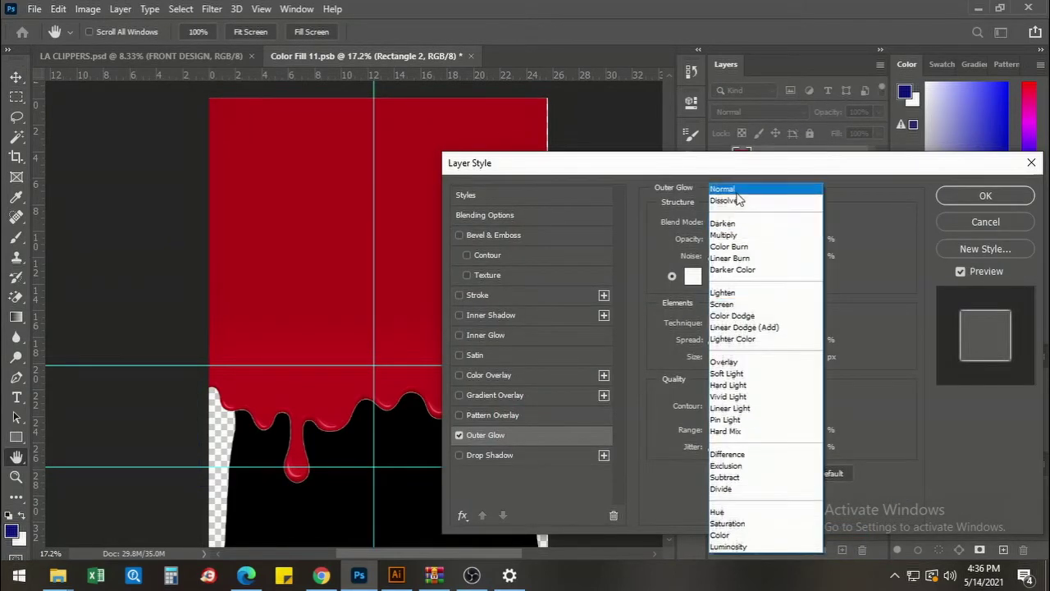
click(735, 191)
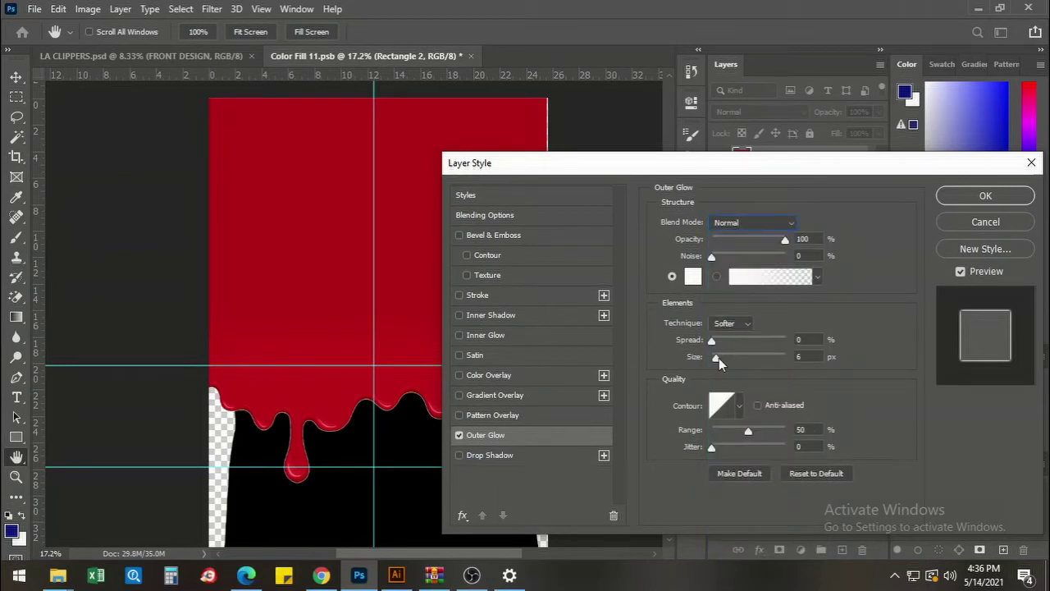
drag(717, 358, 724, 358)
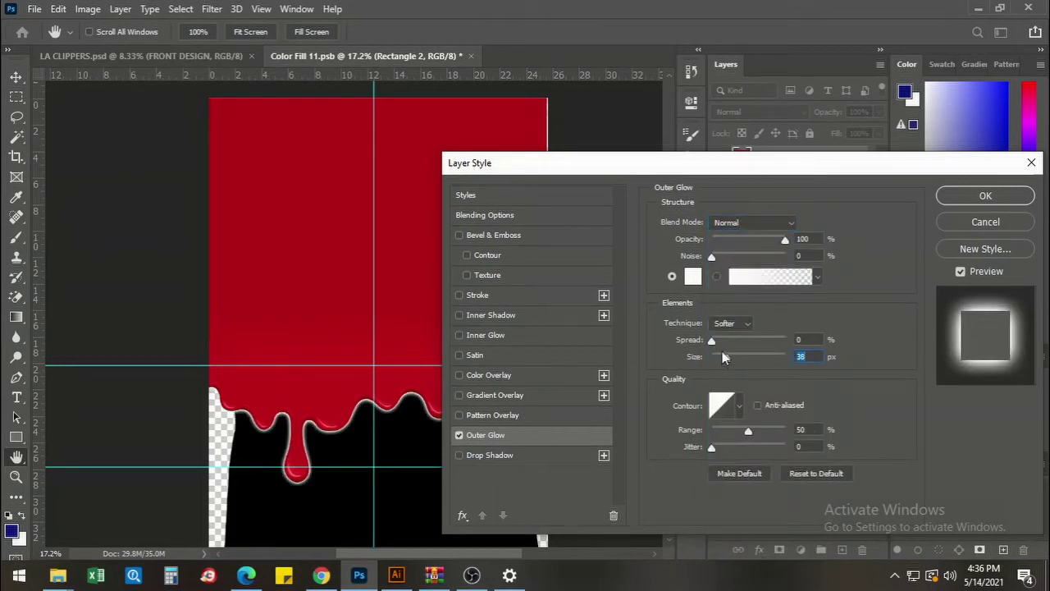
key(Return)
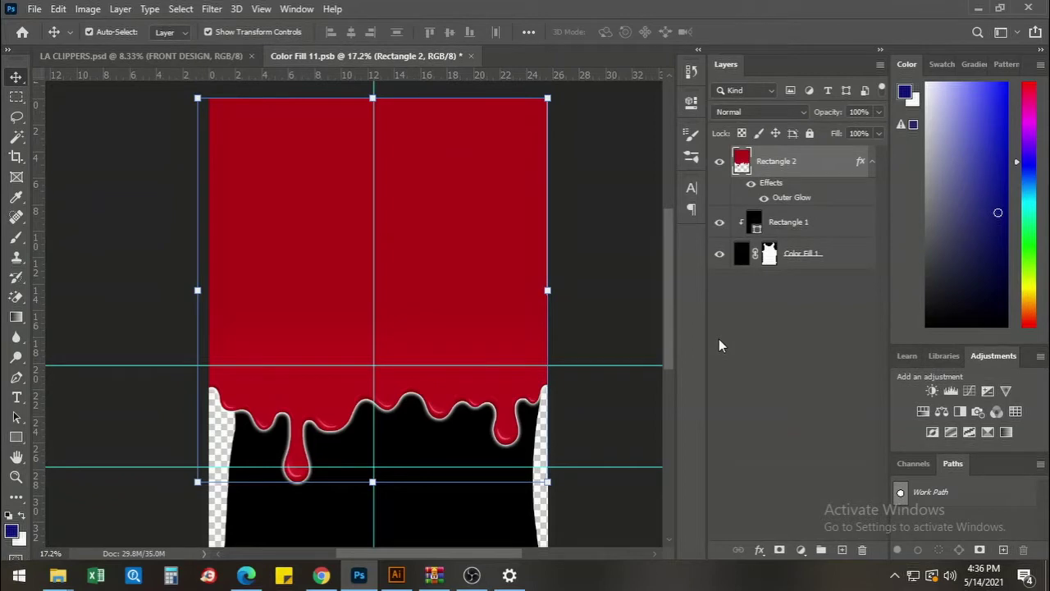
Clip the red drip layer to the jersey shape and adjust its horizontal position to centre it on the vertical guide.
right_click(800, 164)
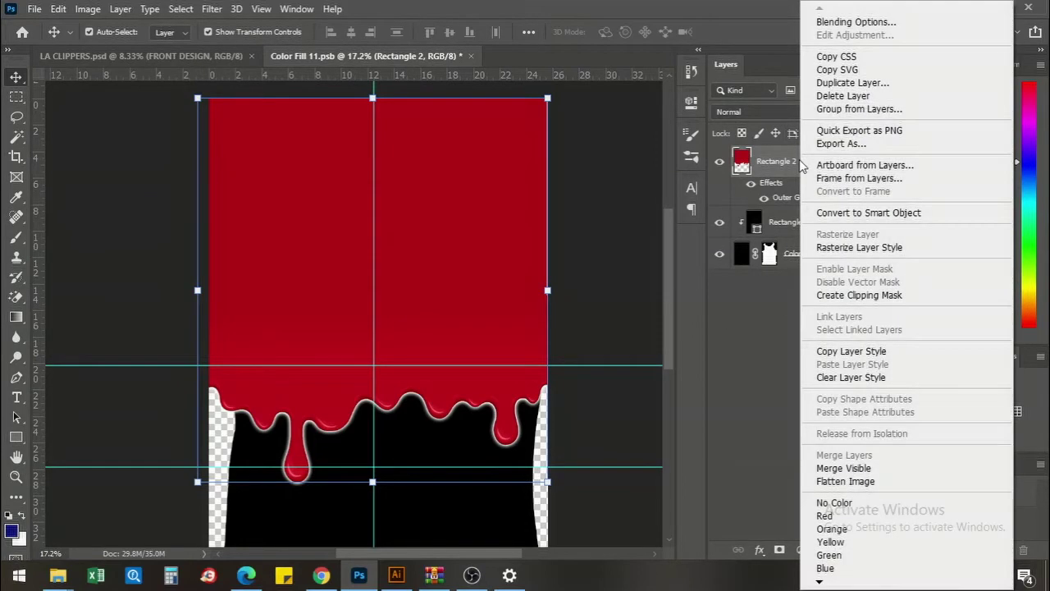
click(871, 296)
drag(505, 323, 512, 321)
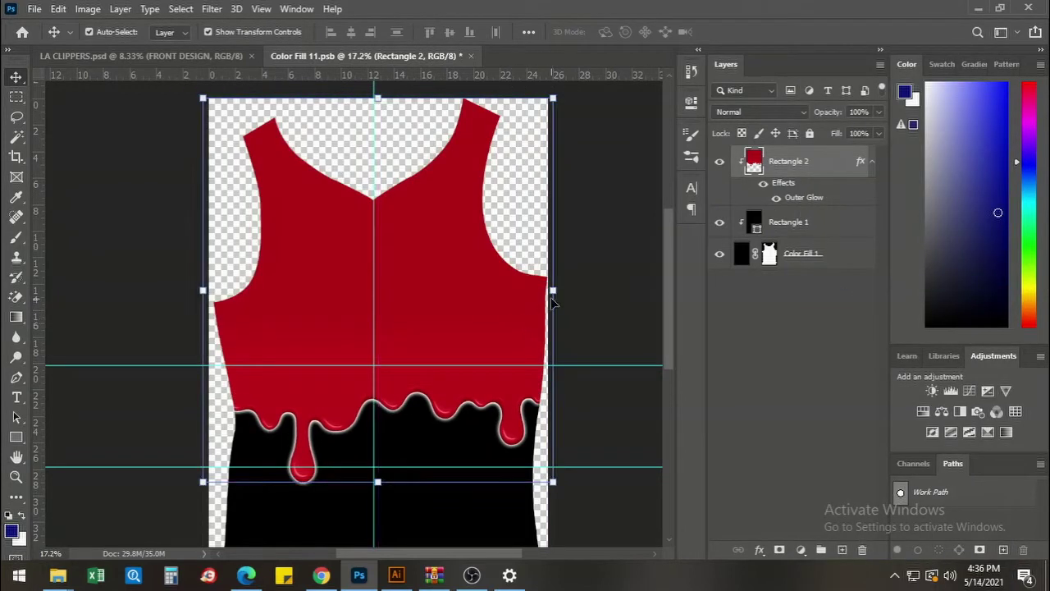
key(Left)
key(Left)
key(Left)
key(Left)
key(Left)
key(Left)
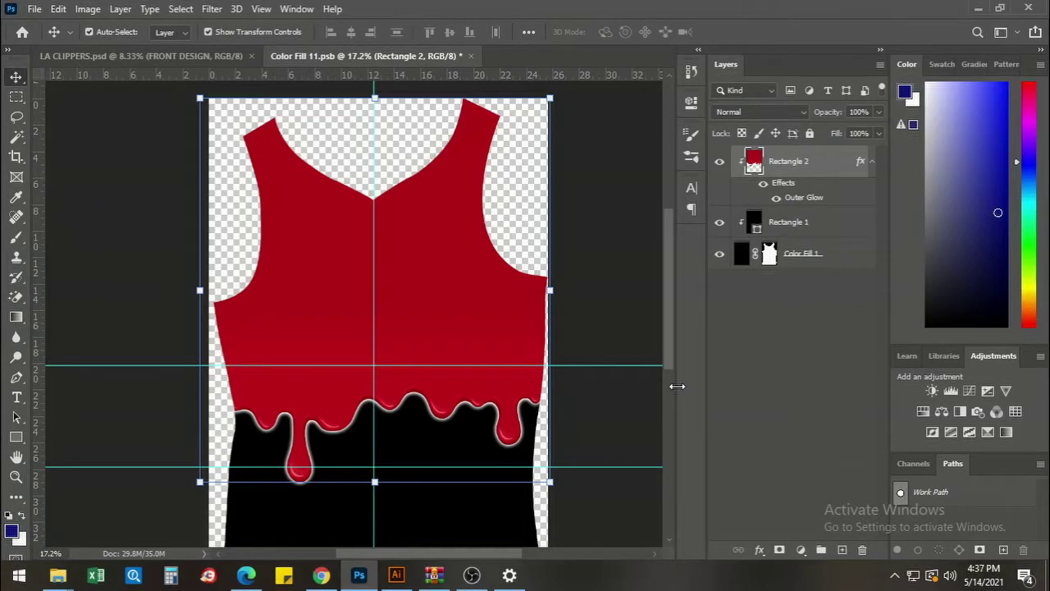
click(759, 550)
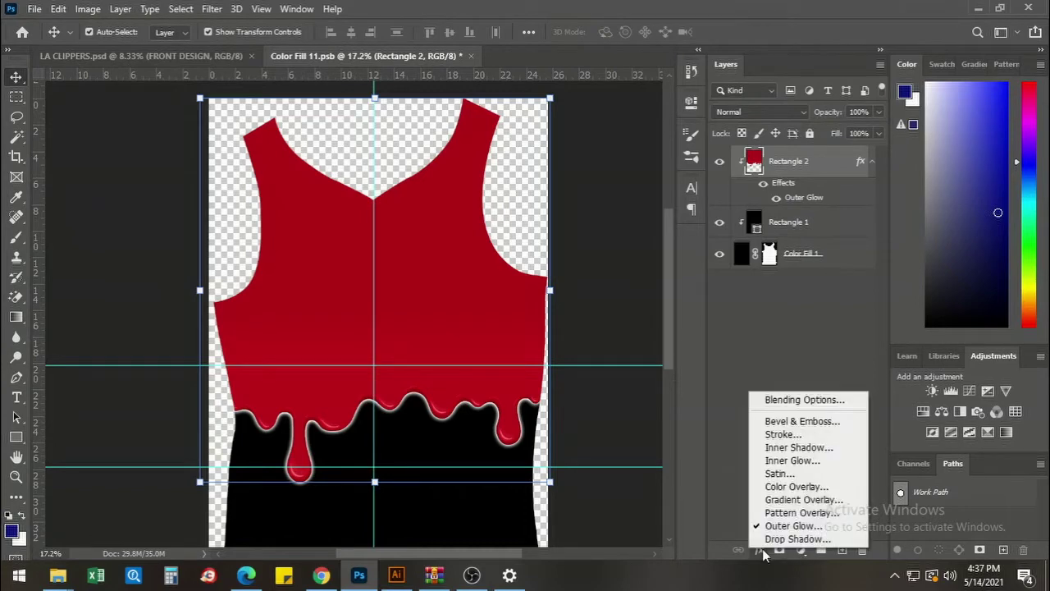
click(788, 487)
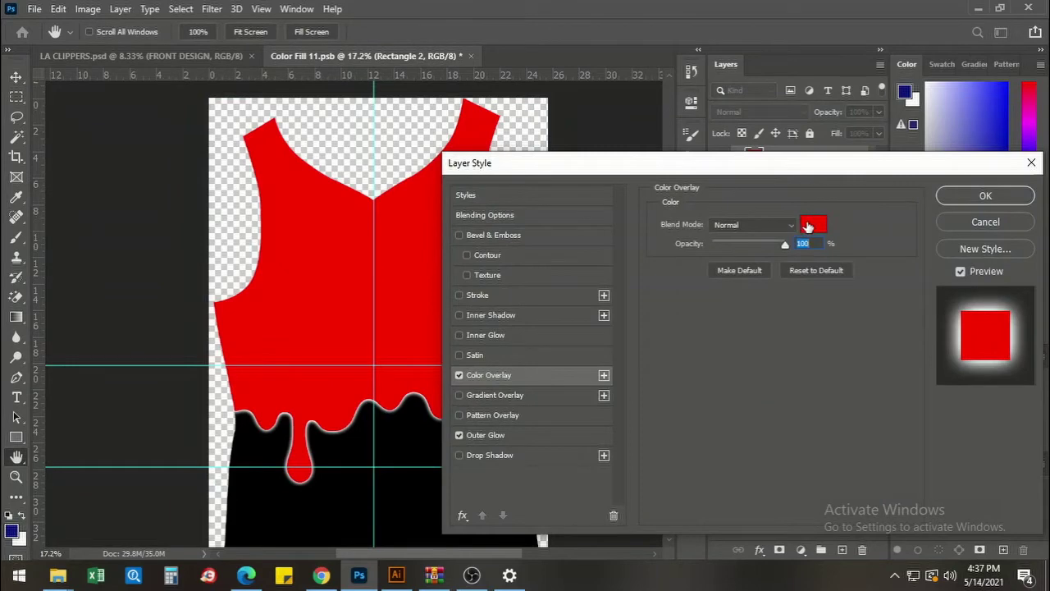
click(812, 222)
click(971, 291)
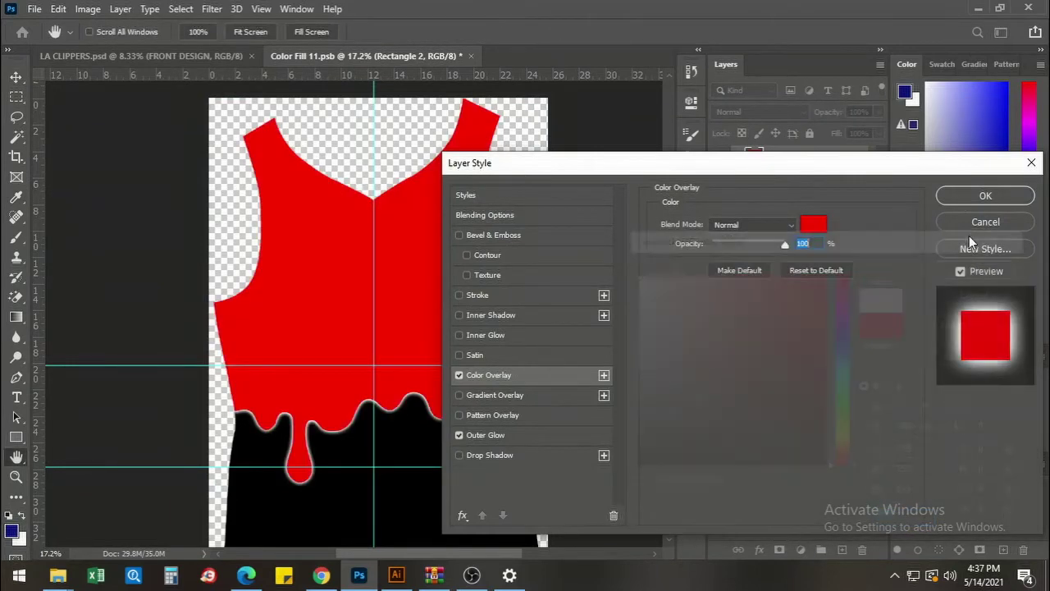
click(980, 223)
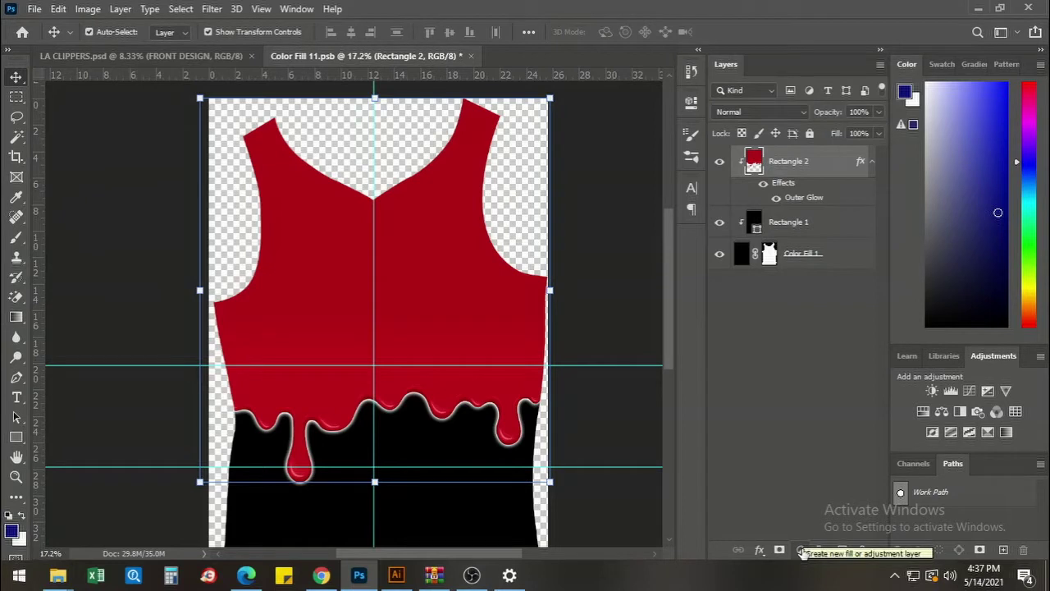
Try a clipped Hue/Saturation adjustment over the jersey with Colorize on, hue 0, saturation 98 and lightness +83.
click(801, 551)
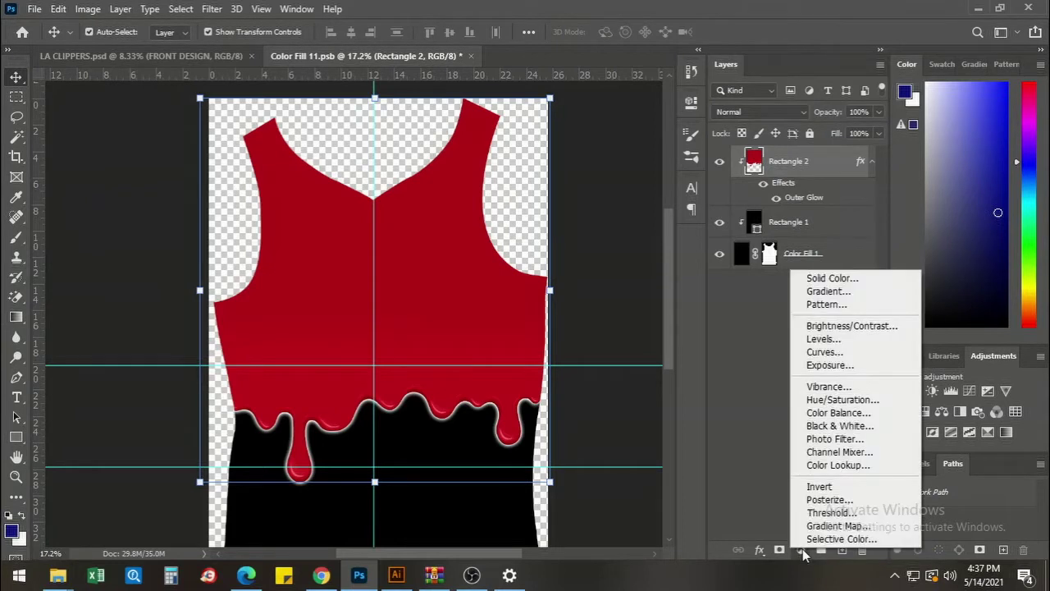
click(837, 399)
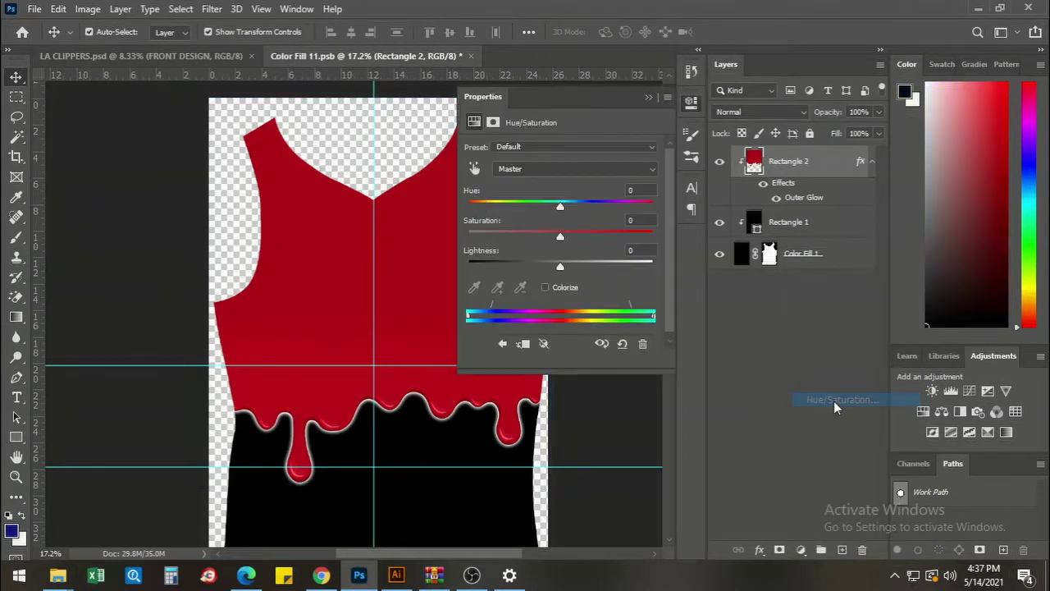
click(545, 287)
drag(588, 206, 554, 207)
drag(560, 266, 609, 267)
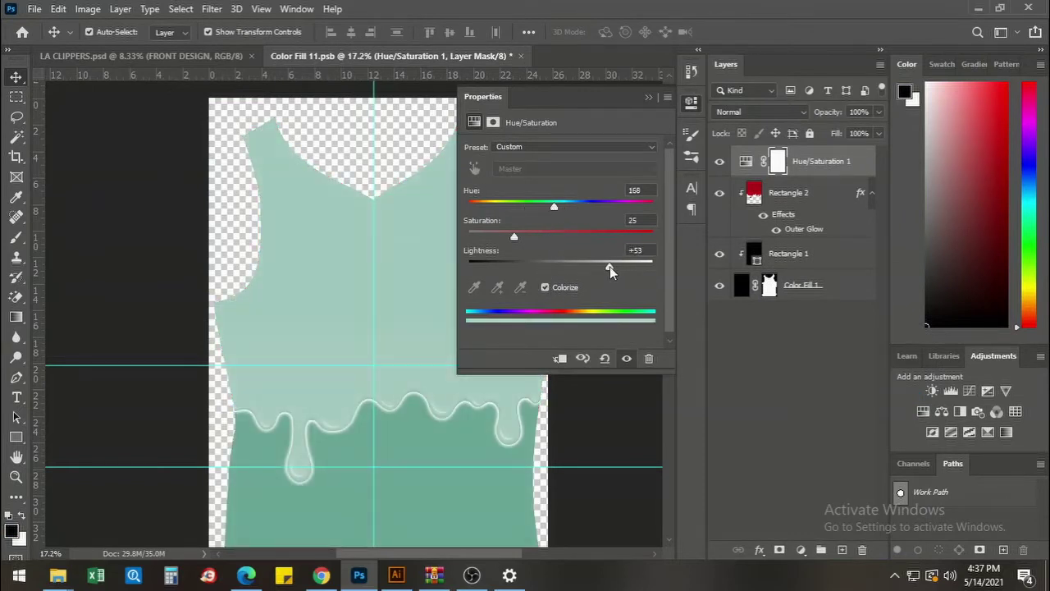
key(ctrl+alt+g)
drag(516, 237, 648, 237)
drag(553, 207, 468, 206)
drag(609, 266, 637, 267)
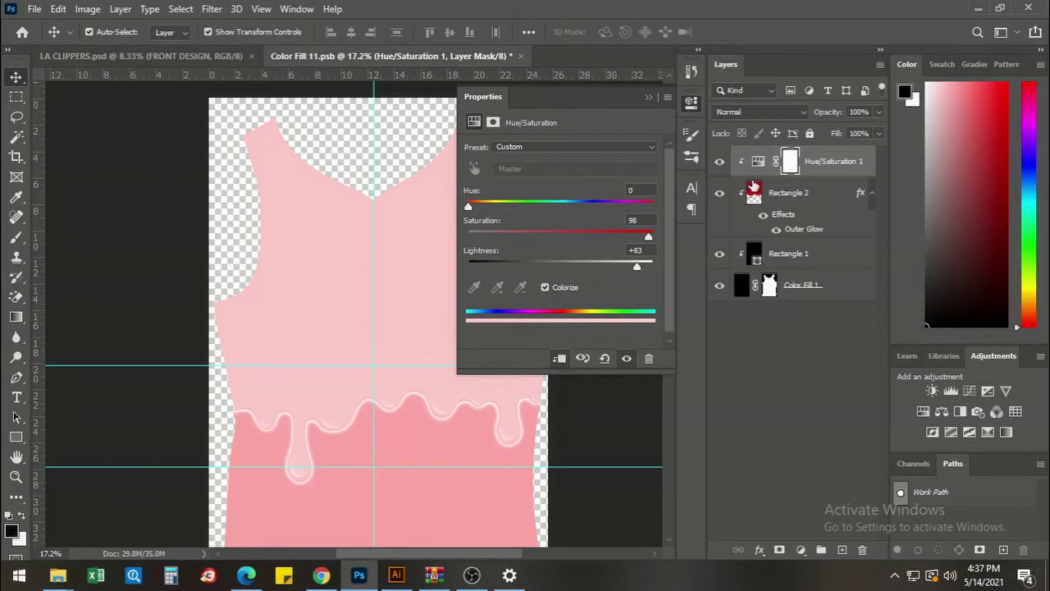
Release the red drip layer from the jersey's clipping mask and clip the Hue/Saturation adjustment to it instead.
click(800, 193)
key(ctrl+alt+g)
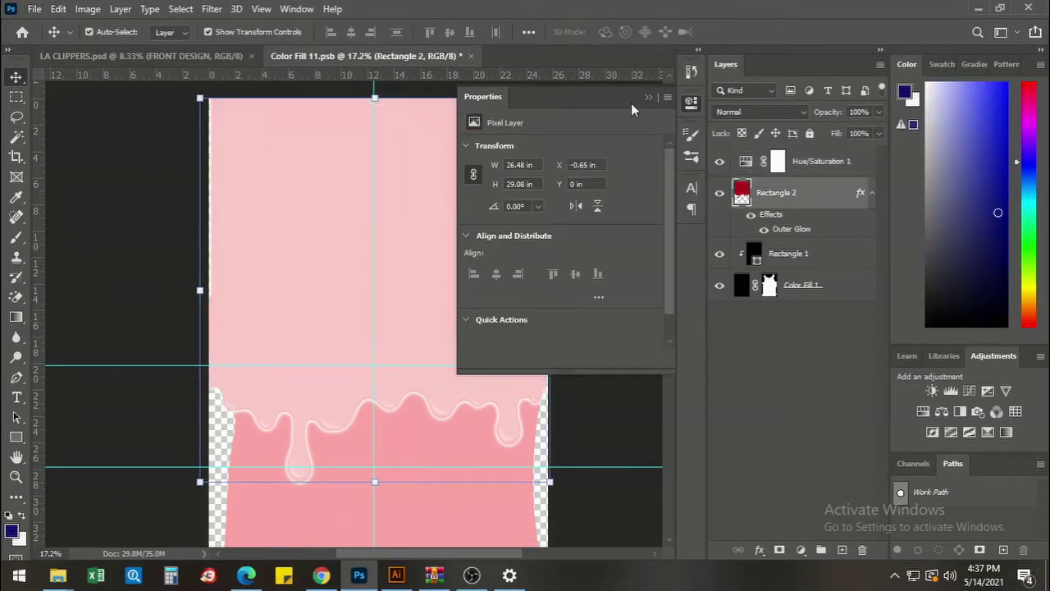
click(648, 96)
click(789, 162)
key(ctrl+alt+g)
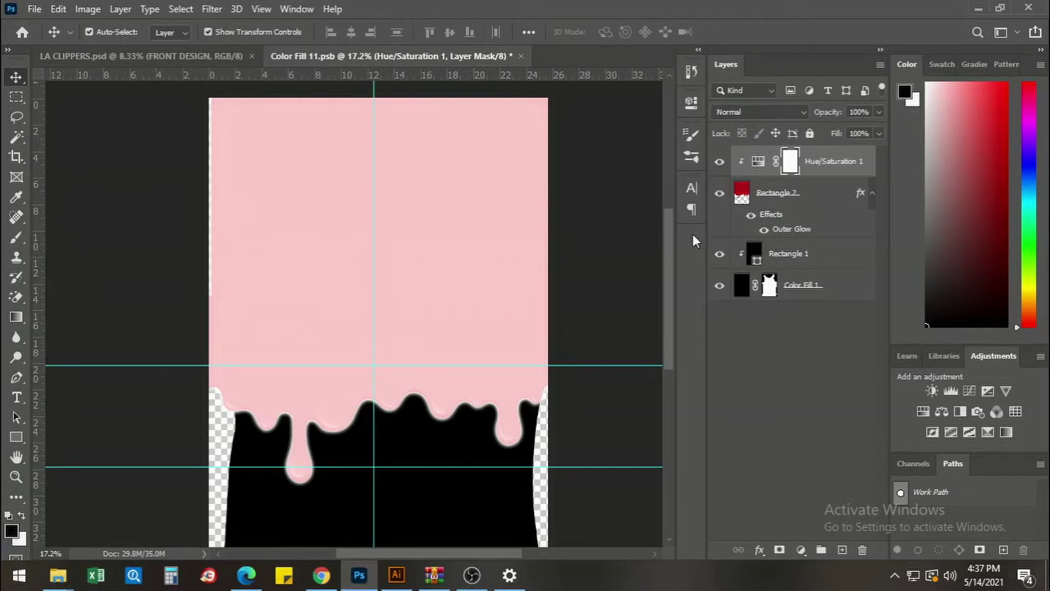
Inspect the recoloured drip edge, then delete the Hue/Saturation adjustment layer.
scroll(435, 331, up, 5)
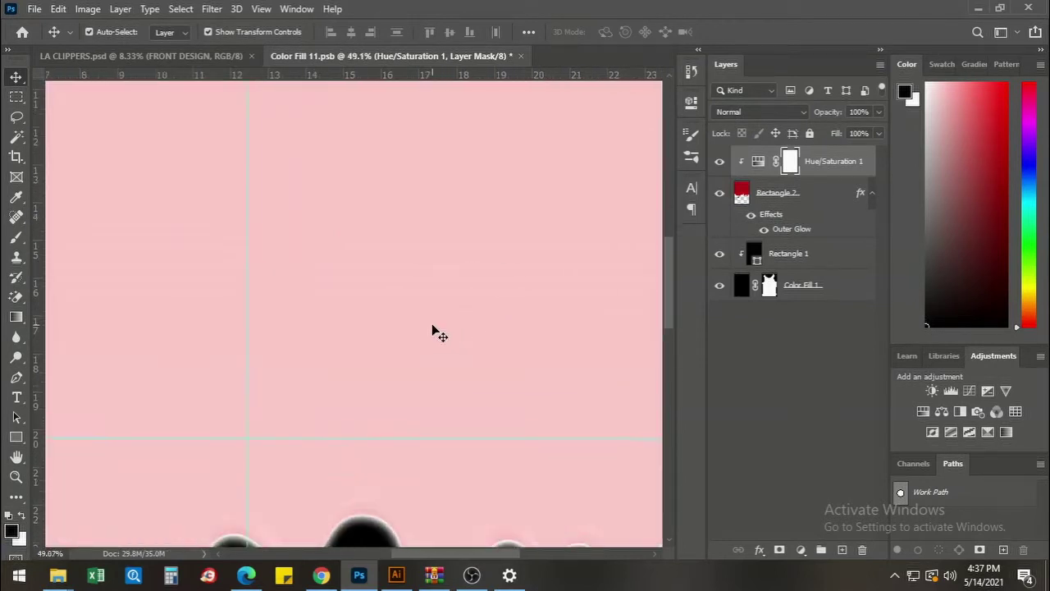
scroll(434, 329, down, 3)
scroll(435, 327, up, 2)
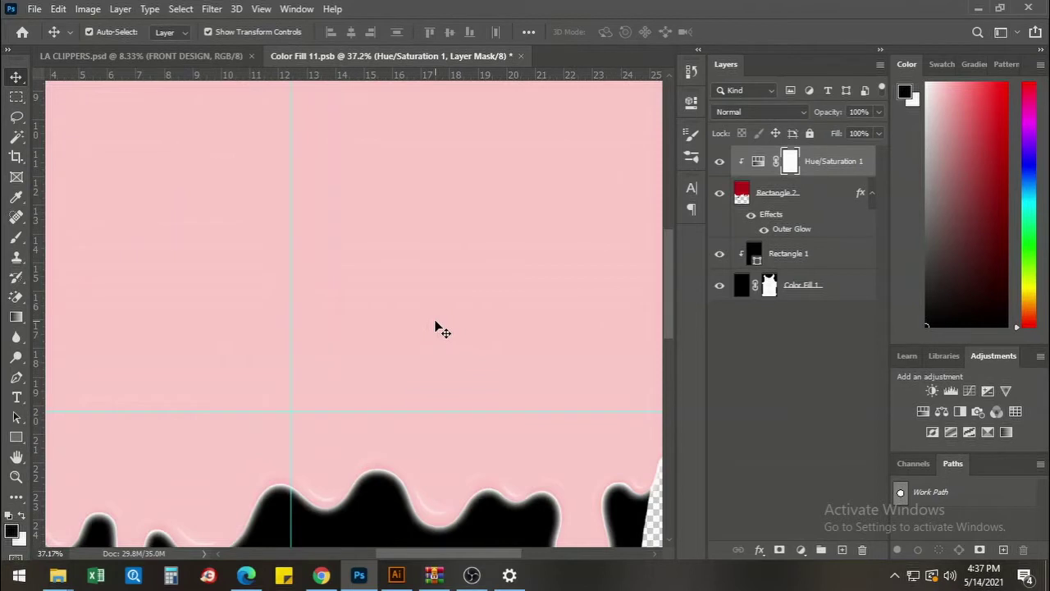
scroll(436, 328, down, 2)
scroll(482, 320, down, 3)
scroll(435, 272, up, 2)
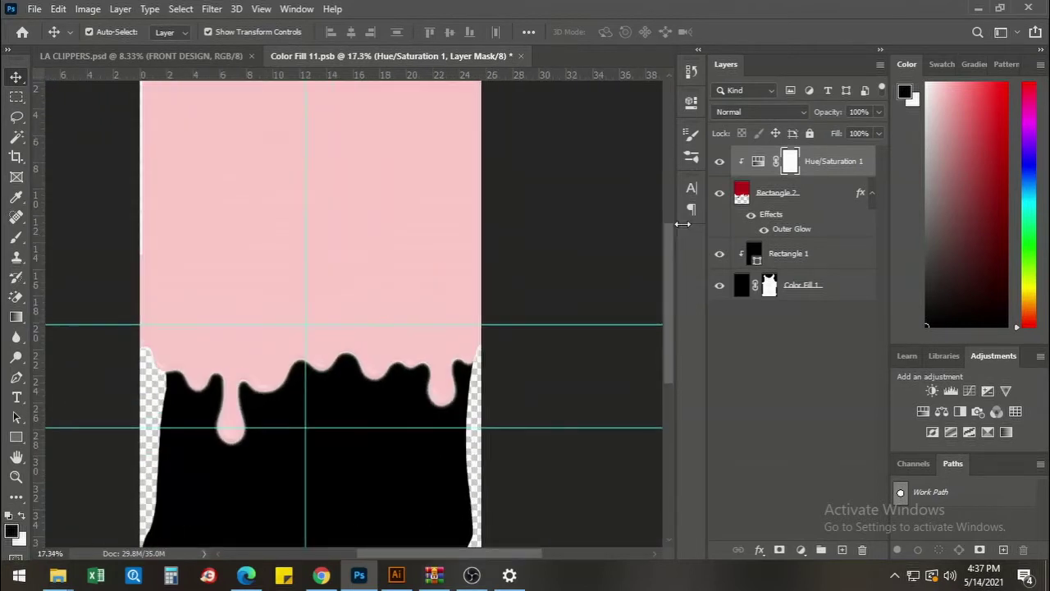
key(Delete)
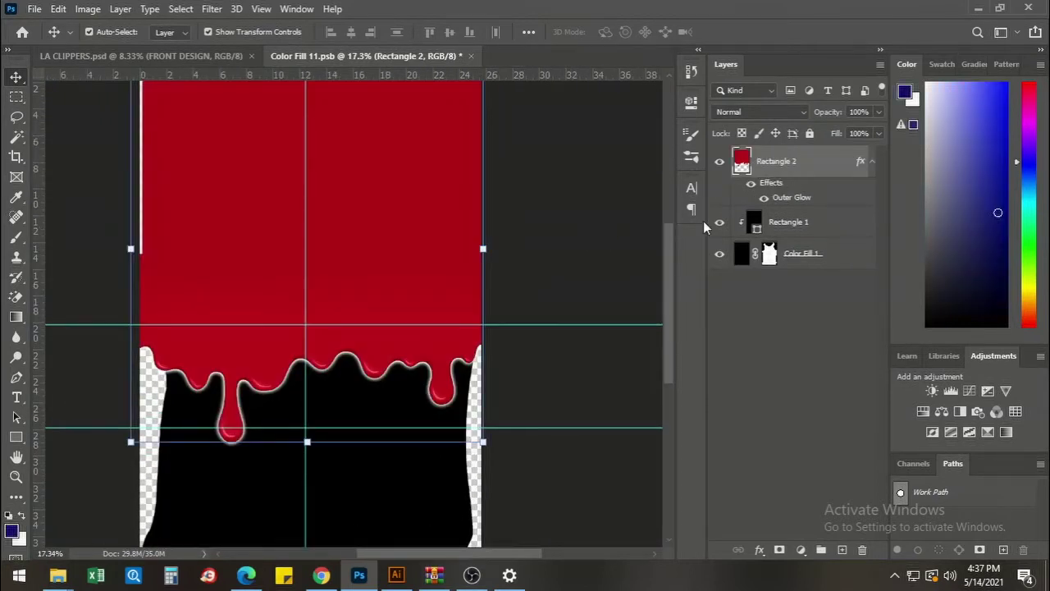
Add a Black & White adjustment above the red drip layer with Reds 121 and Yellows, Greens, Cyans and Blues at 300.
click(760, 550)
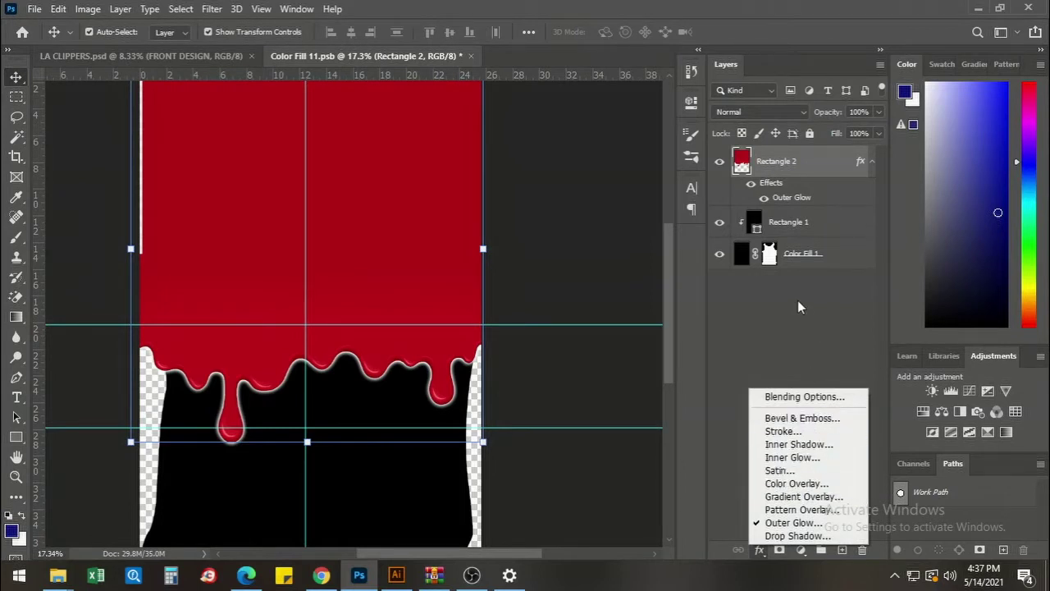
click(803, 587)
click(800, 549)
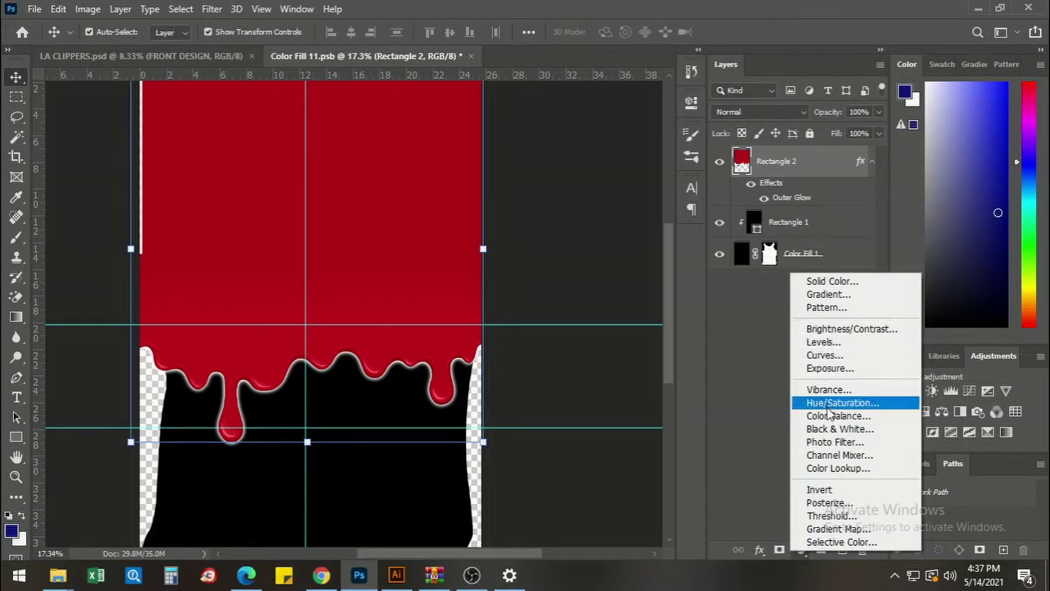
click(832, 425)
drag(556, 203, 657, 237)
drag(558, 264, 656, 267)
drag(566, 295, 658, 302)
drag(552, 327, 656, 324)
mouse_move(575, 204)
mouse_down()
mouse_move(558, 206)
mouse_move(599, 205)
mouse_move(587, 206)
mouse_up()
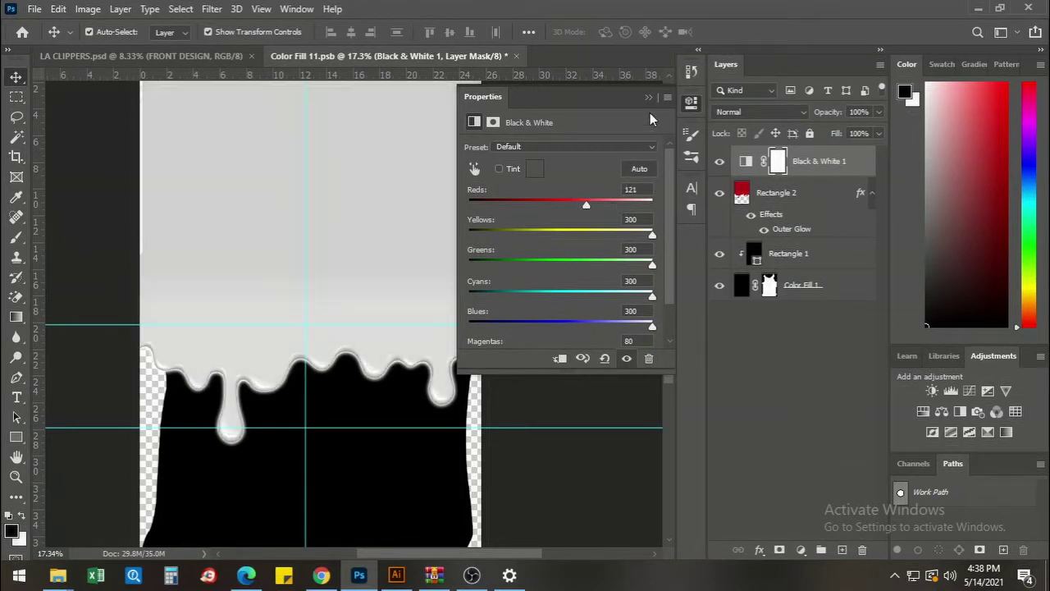
click(648, 96)
Clip the Black & White adjustment to the drip layer, merge the two, and clip the merged layer to the jersey shape.
key(ctrl+alt+g)
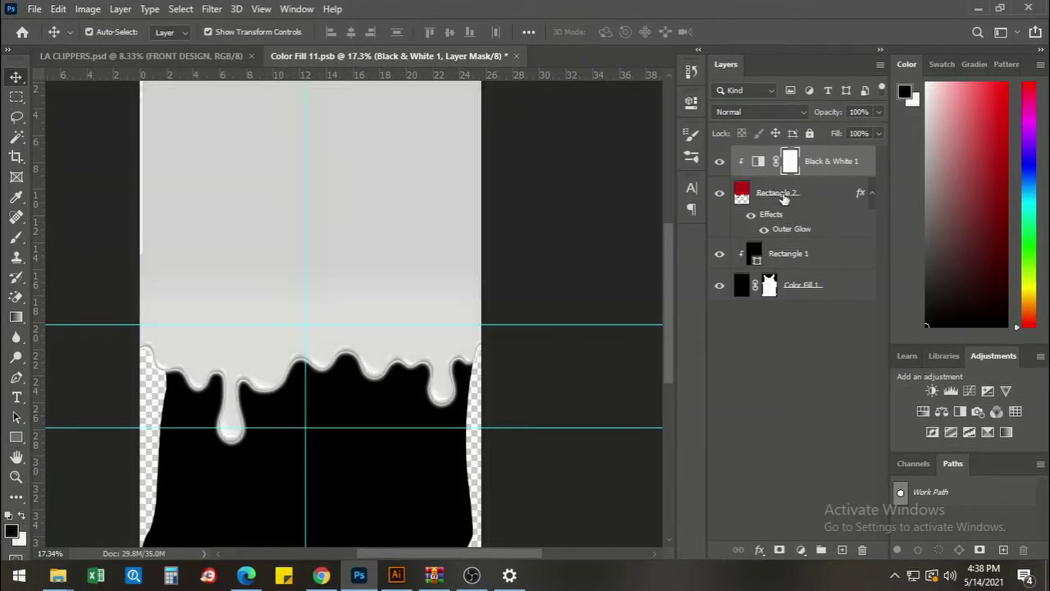
click(781, 197)
key(ctrl+e)
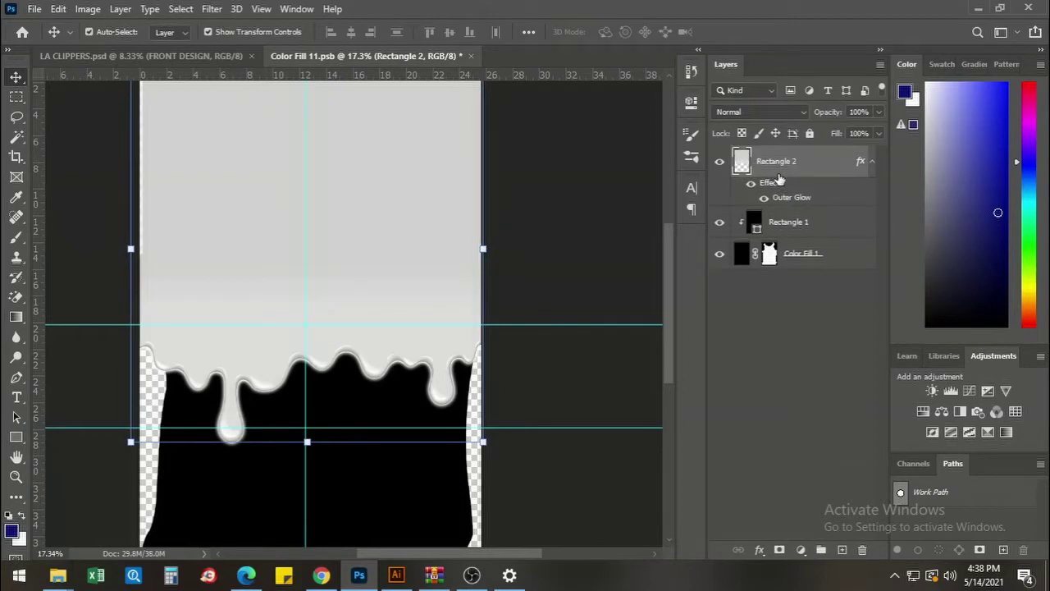
key(ctrl+alt+g)
scroll(332, 308, up, 3)
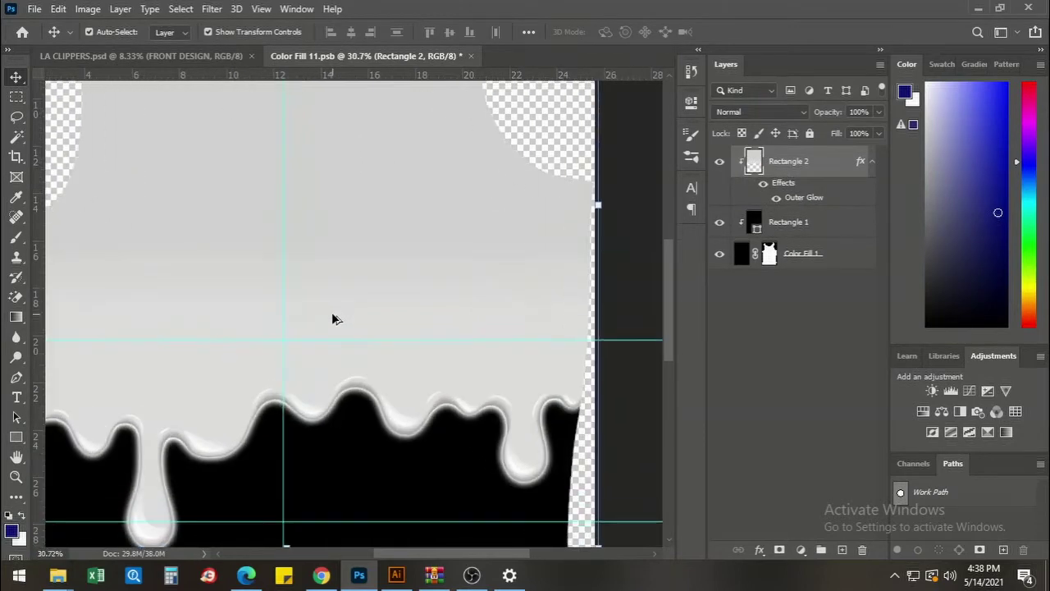
scroll(332, 318, down, 2)
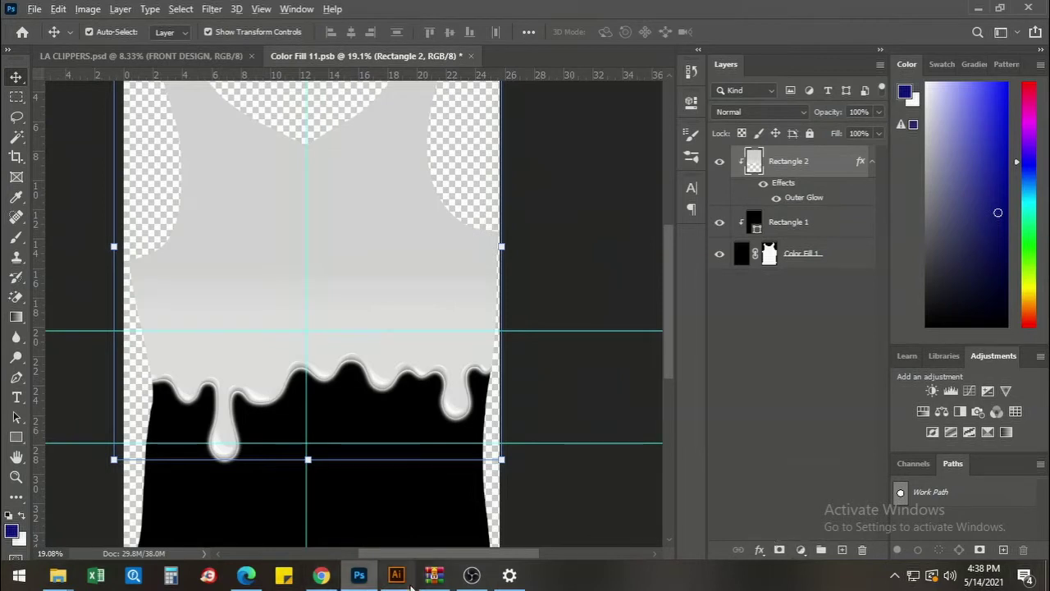
Add a Brightness/Contrast adjustment layer above the drip layer and adjust both values to lighten the grey drip towards white.
click(801, 551)
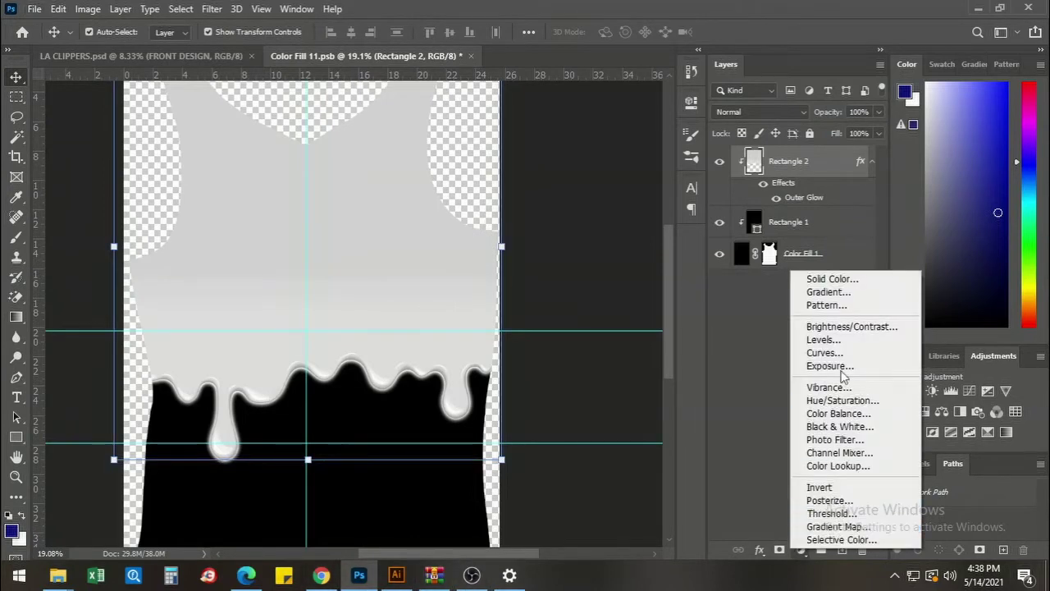
click(838, 328)
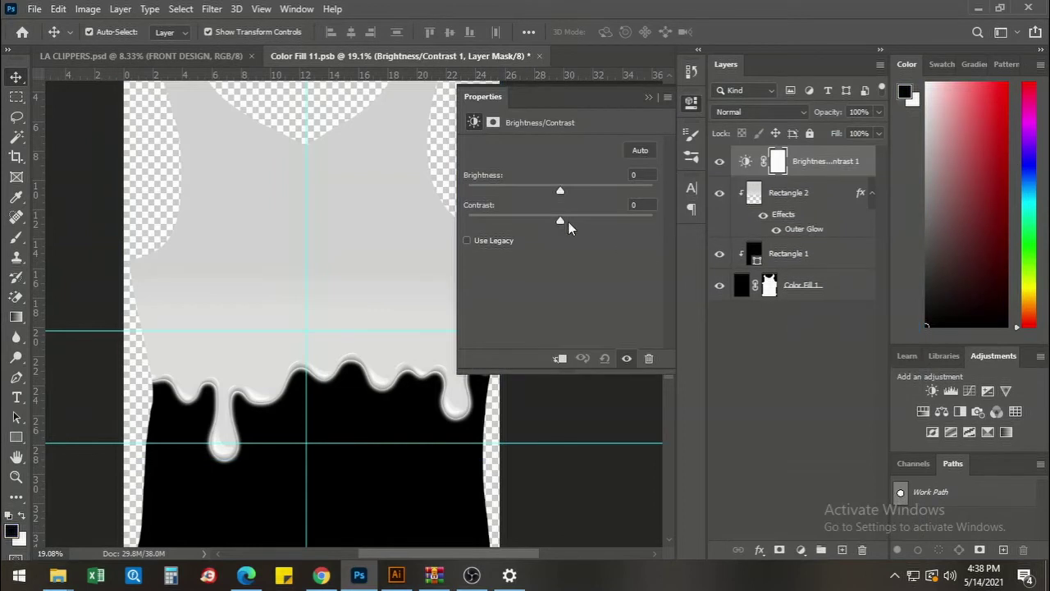
drag(563, 220, 672, 218)
drag(565, 192, 653, 195)
mouse_move(550, 195)
mouse_down()
mouse_move(571, 186)
mouse_move(555, 189)
mouse_up()
click(648, 96)
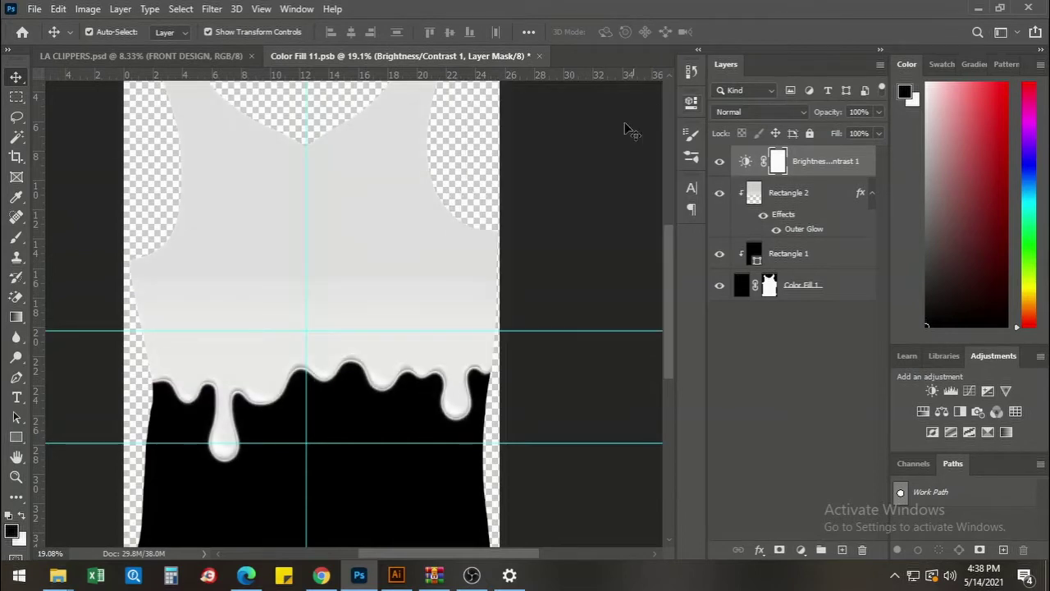
Check the drip edge up close and clip the Brightness/Contrast adjustment layer to the jersey shape.
scroll(398, 304, down, 2)
scroll(356, 330, up, 5)
scroll(356, 338, up, 2)
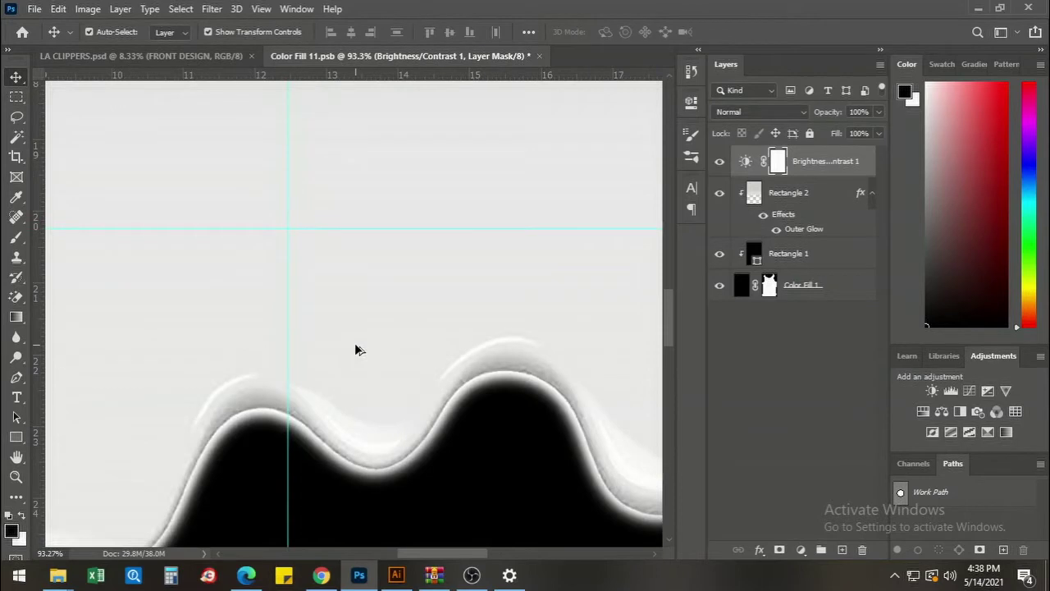
scroll(361, 338, down, 6)
click(377, 264)
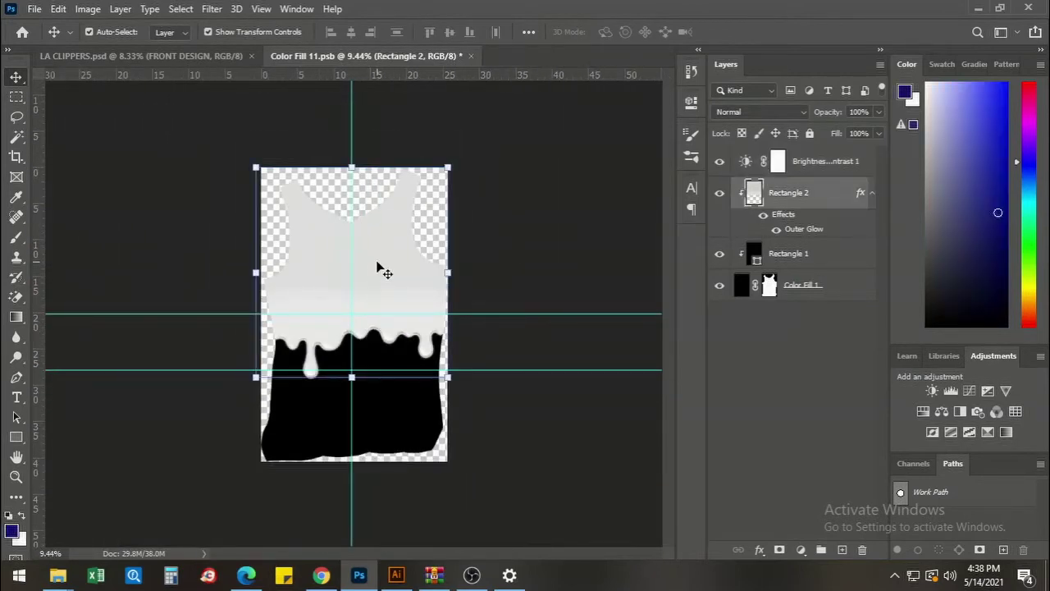
ctrl+click(811, 161)
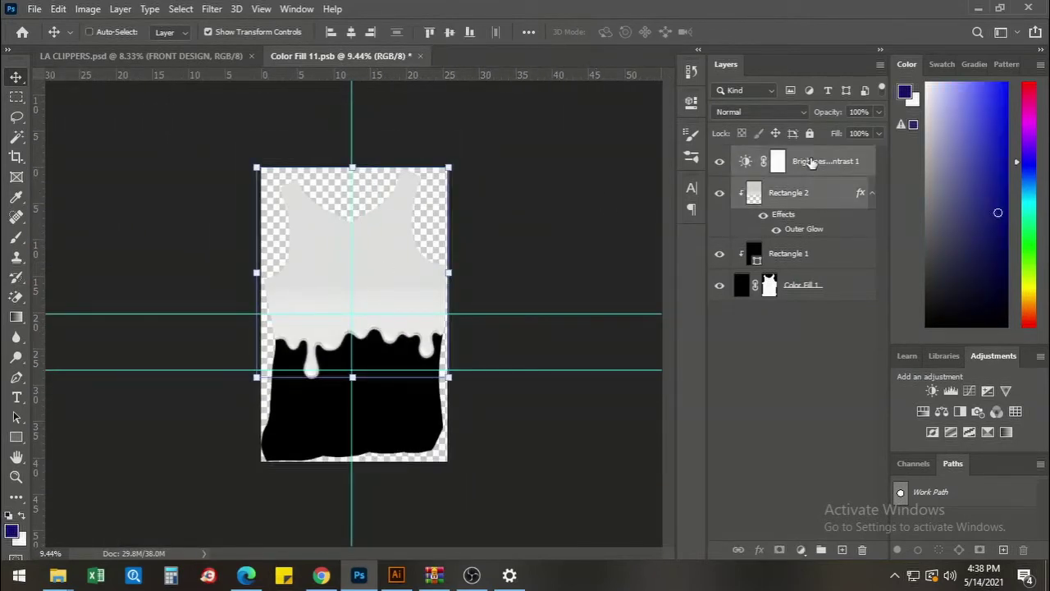
key(ctrl+alt+g)
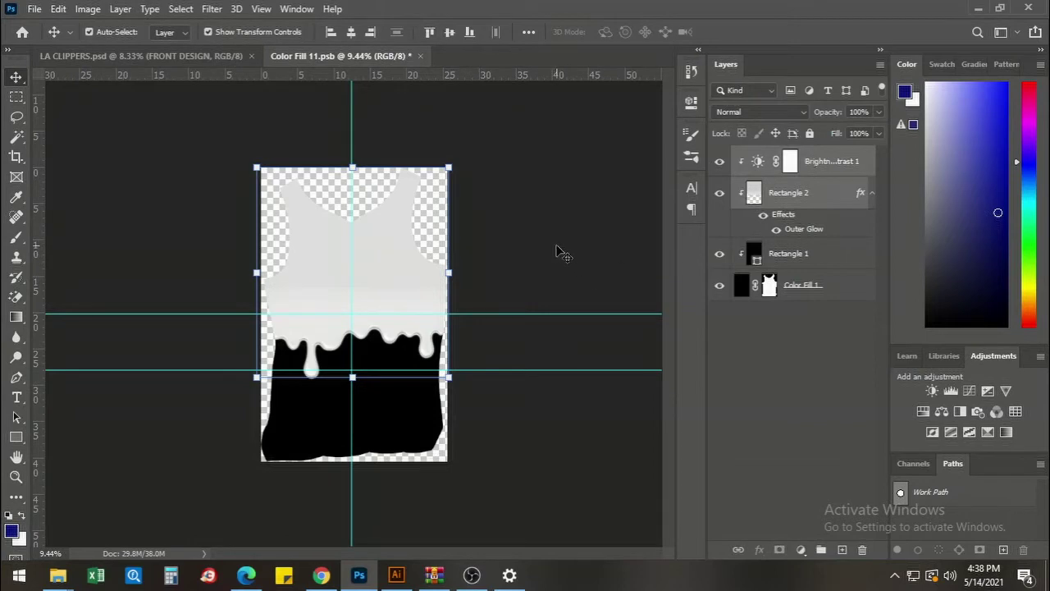
Move the drip layer up slightly so its longest drip ends at the lower horizontal guide.
scroll(370, 336, up, 3)
drag(415, 281, 413, 235)
scroll(418, 254, down, 2)
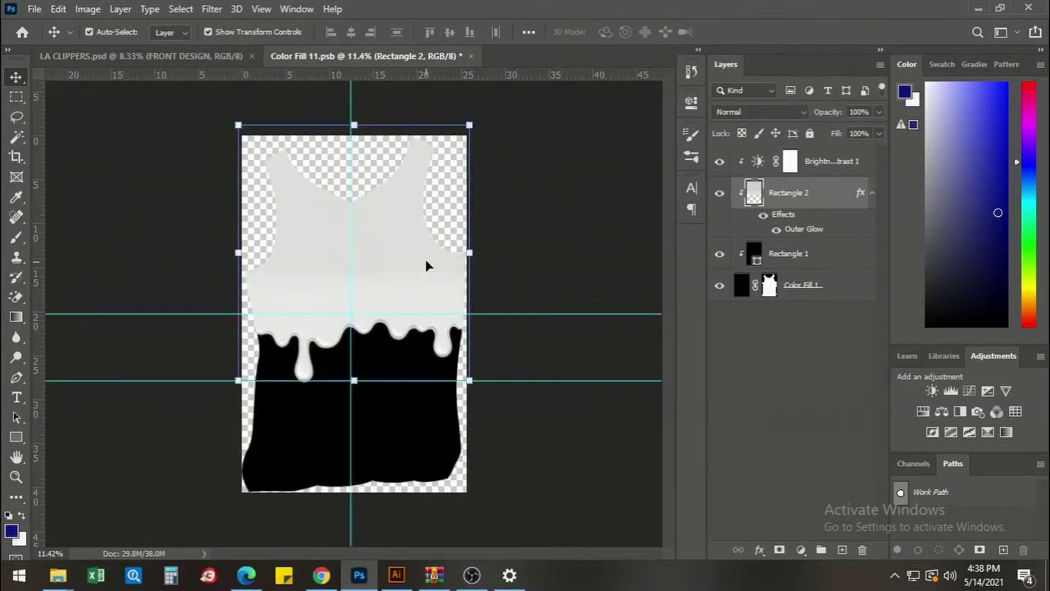
Try replacing the drip layer with a new-layer copy of a rectangular selection around the drip area within the canvas.
click(17, 97)
drag(242, 134, 545, 417)
key(ctrl+j)
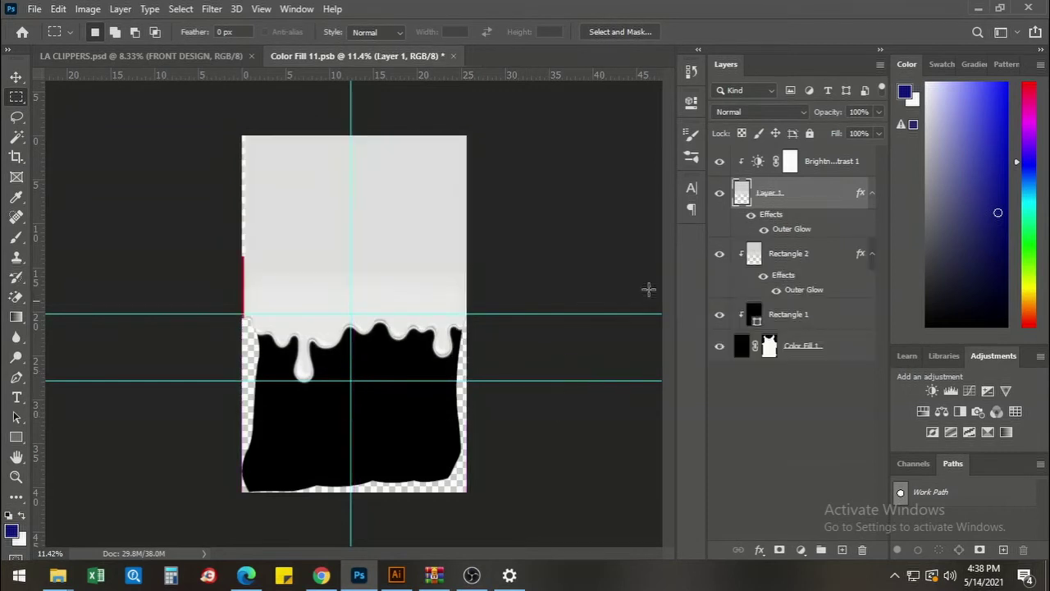
click(786, 254)
key(Delete)
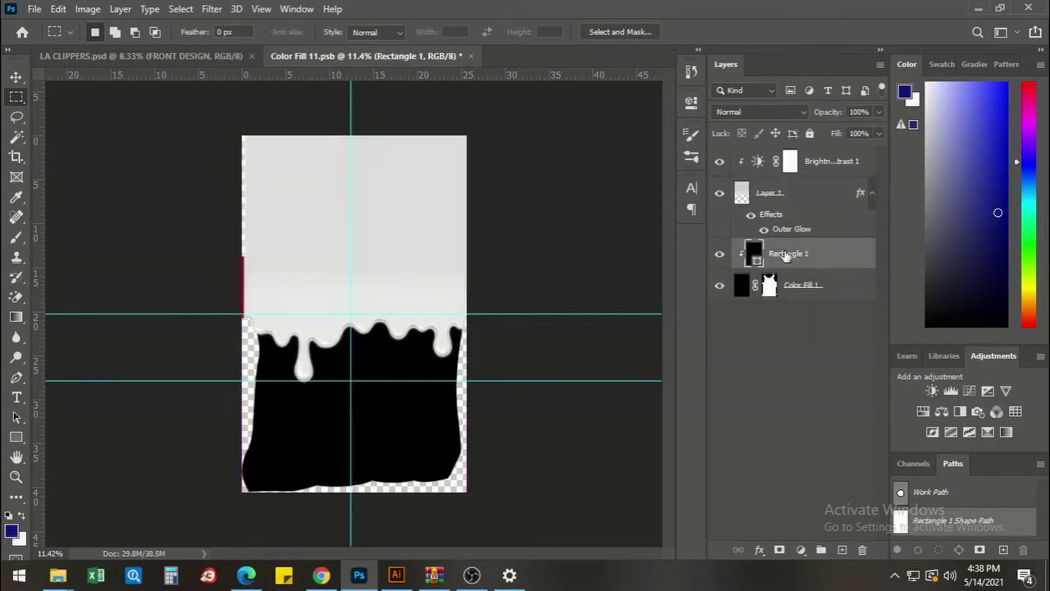
key(ctrl+z)
click(782, 194)
click(719, 195)
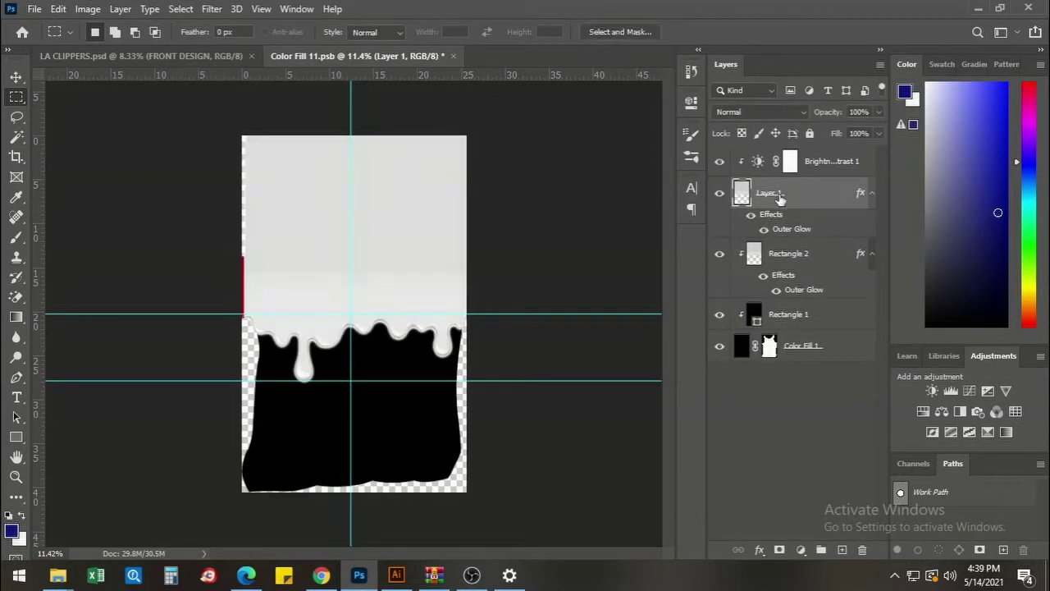
key(Delete)
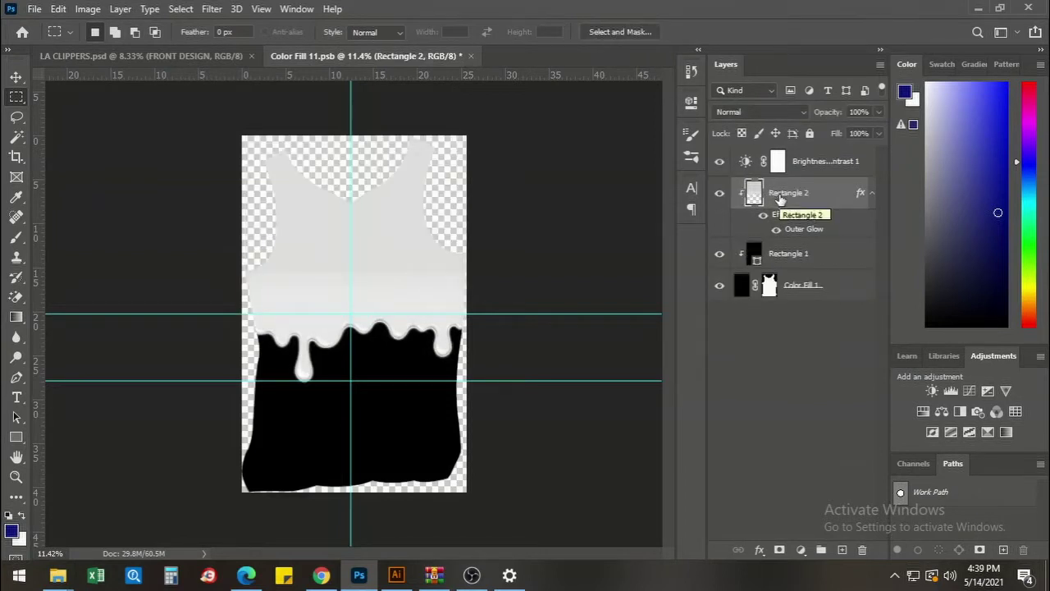
Clip the Brightness/Contrast layer to the layers below and replace Rectangle 2 with a new-layer copy of its full-canvas selection.
click(789, 161)
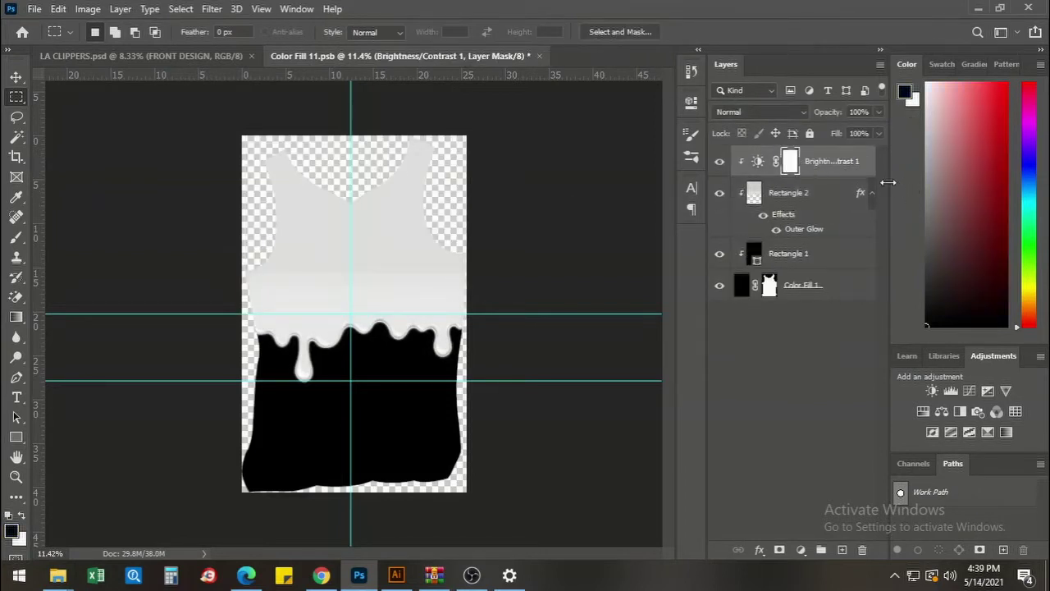
click(820, 198)
drag(240, 133, 599, 502)
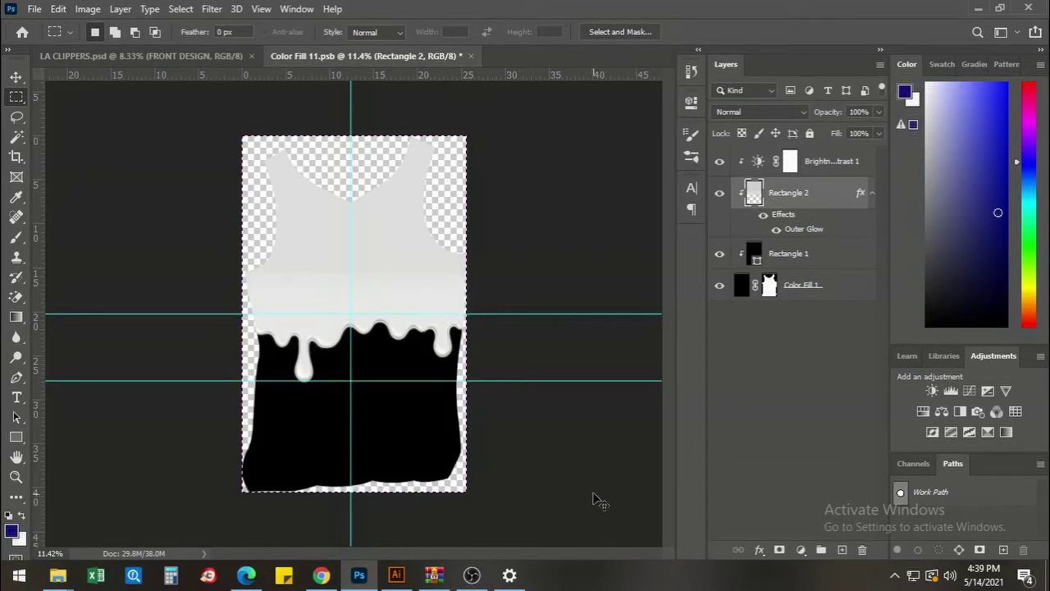
key(ctrl+z)
key(ctrl+z)
key(ctrl+z)
key(ctrl+z)
key(ctrl+z)
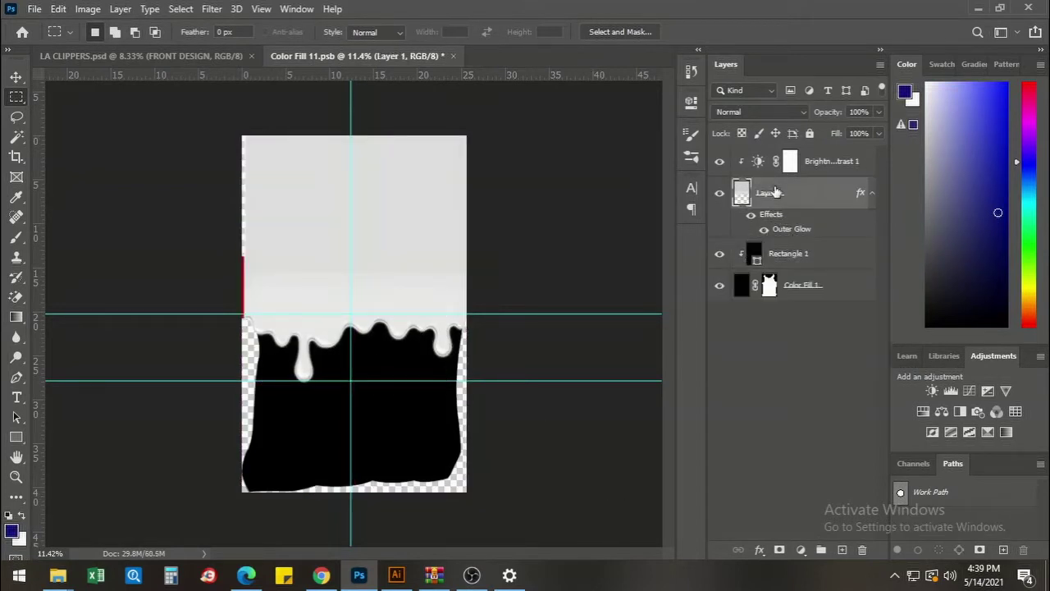
Clip the new drip layer, Layer 1, to the jersey shape.
scroll(316, 291, up, 3)
scroll(332, 290, down, 2)
scroll(336, 288, down, 1)
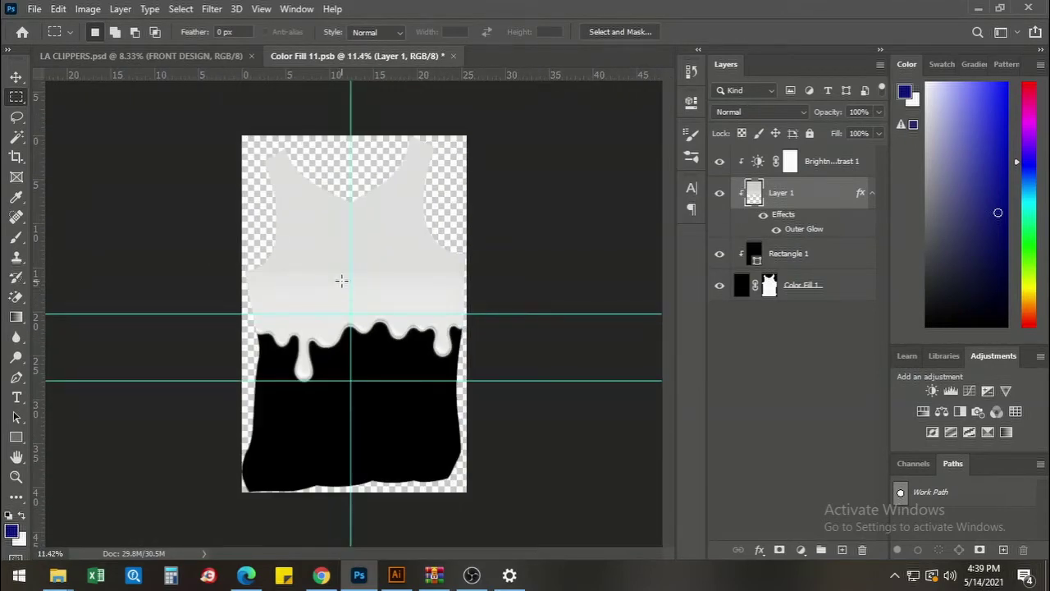
mouse_move(57, 574)
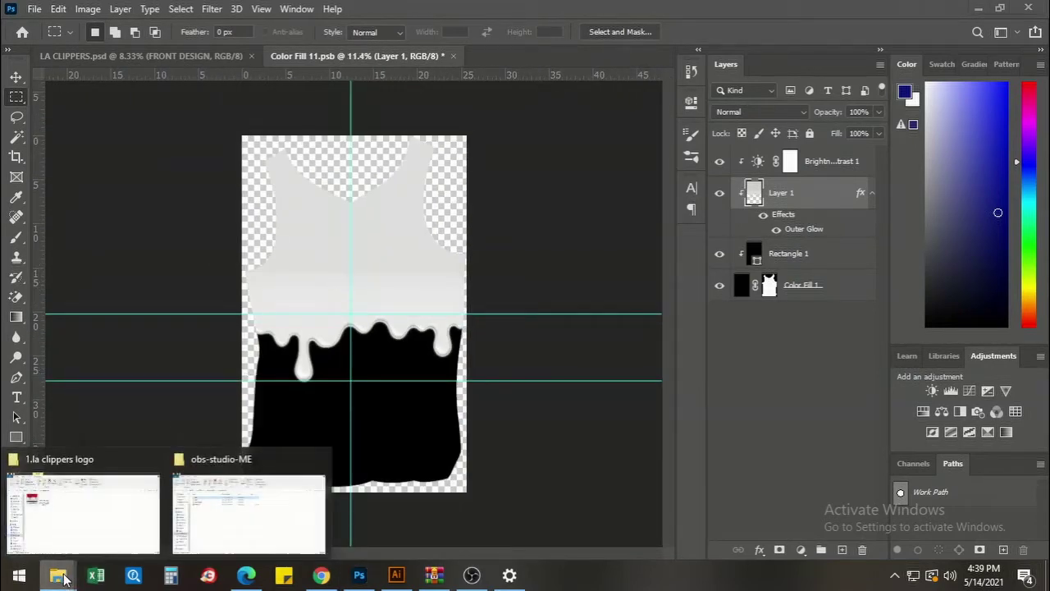
click(63, 534)
click(263, 193)
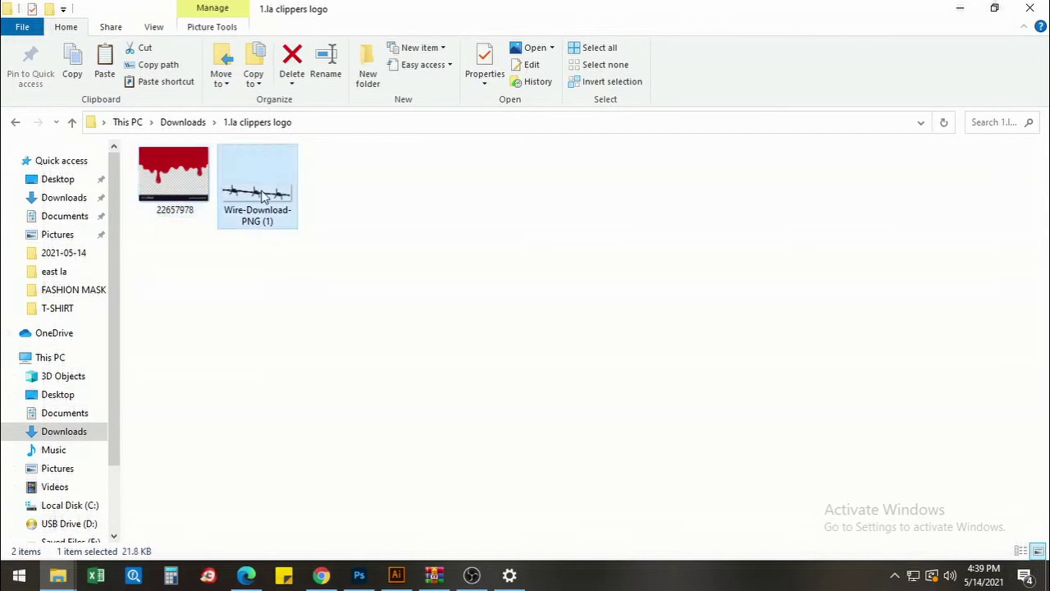
mouse_move(262, 194)
mouse_down()
mouse_move(356, 539)
mouse_move(253, 202)
mouse_up()
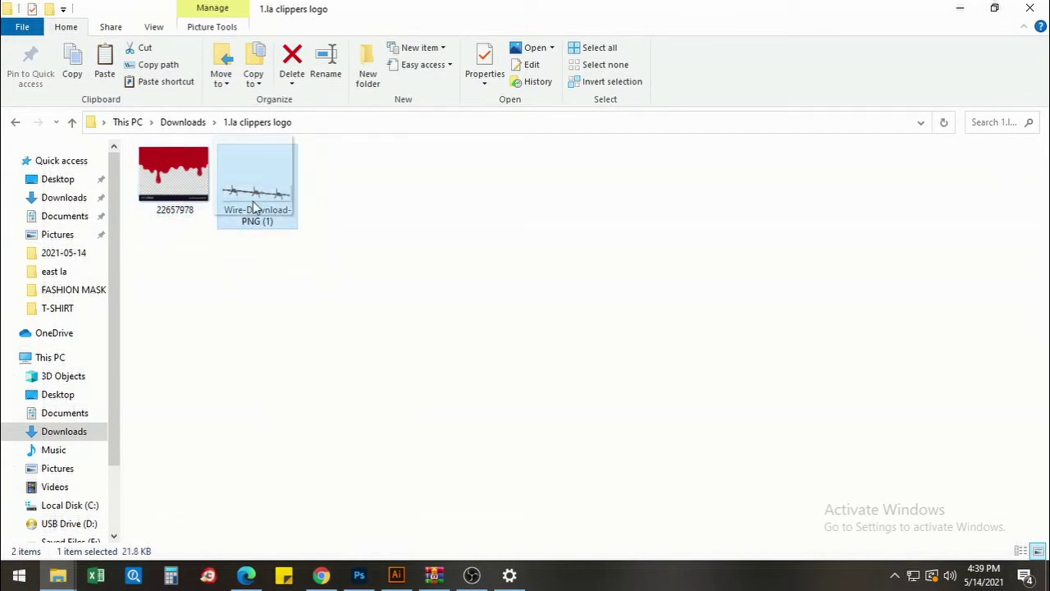
click(328, 574)
click(359, 574)
Change the fill of the Rectangle 1 body shape to a deep, saturated blue.
click(783, 256)
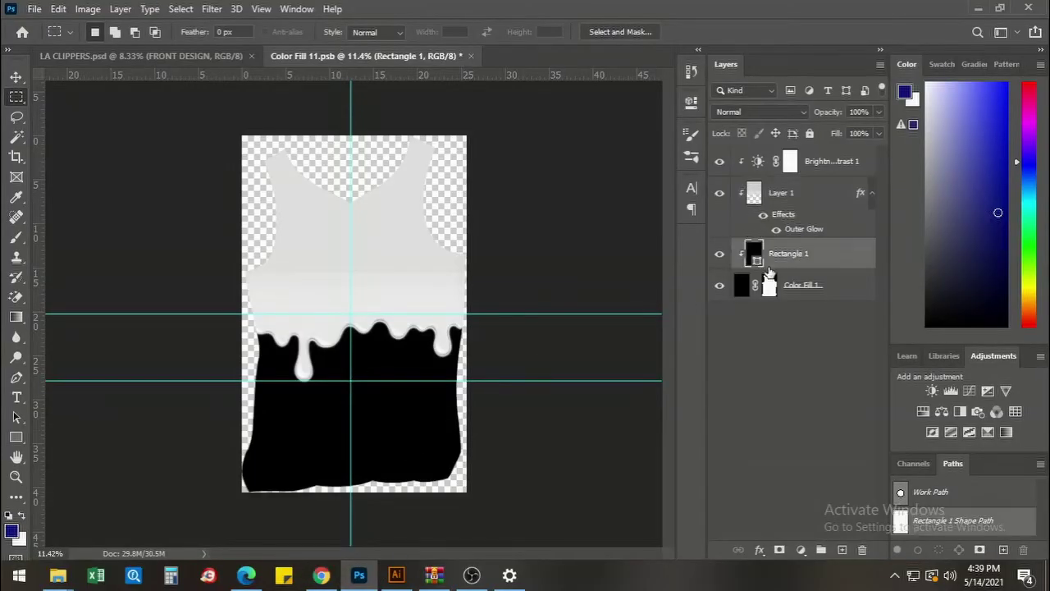
double_click(756, 258)
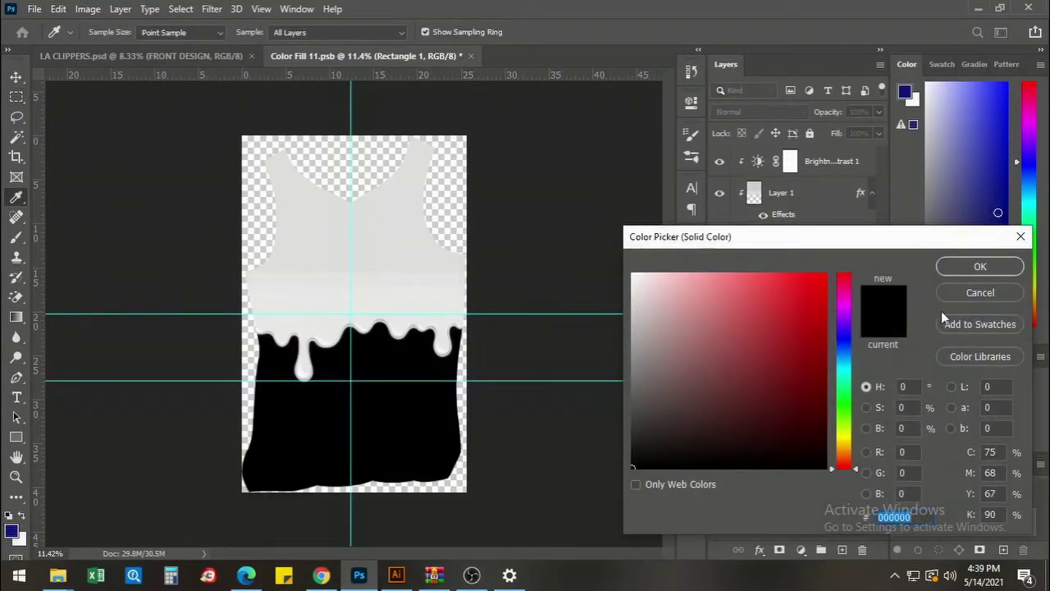
click(995, 293)
double_click(756, 258)
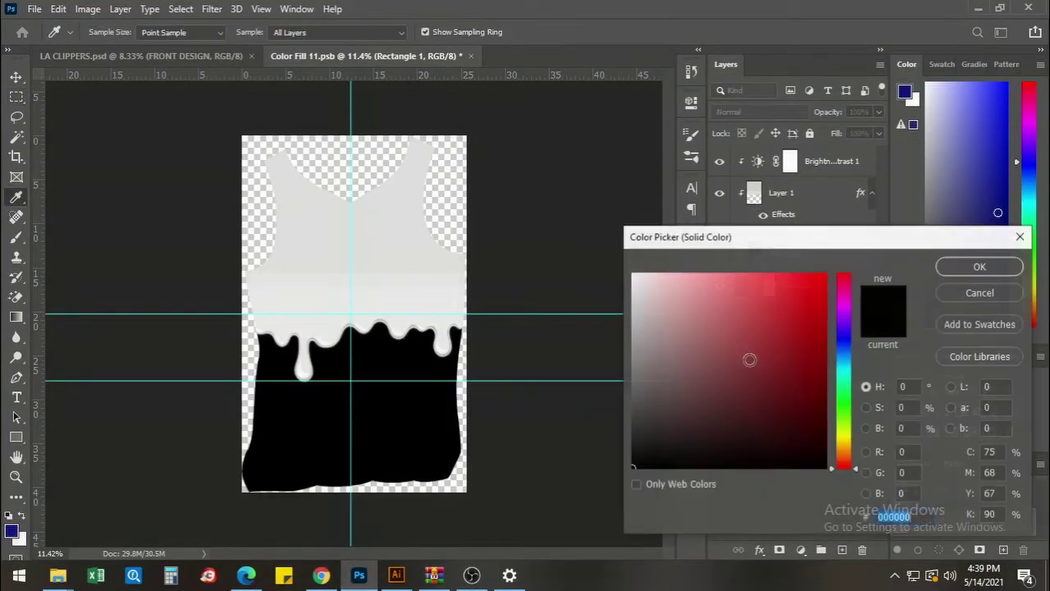
click(844, 344)
click(823, 279)
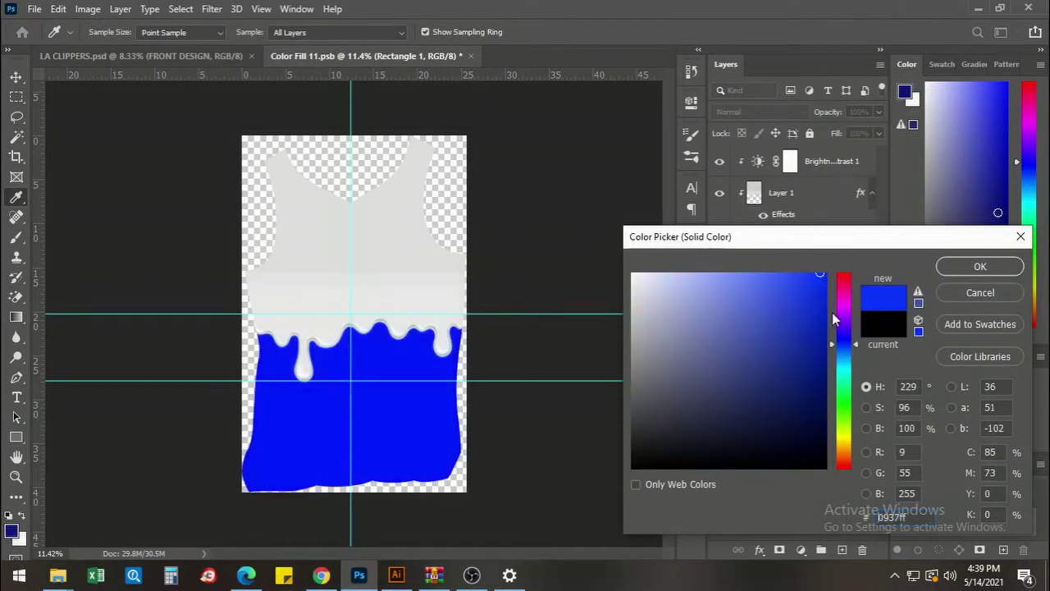
click(827, 312)
click(1006, 268)
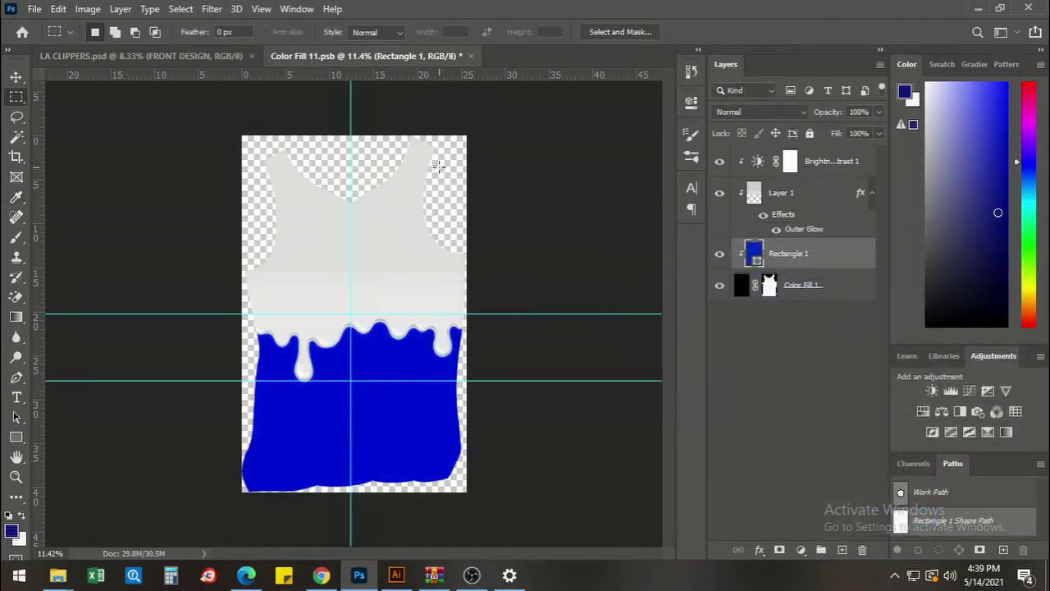
Place the Wire-Download-PNG (1) image from the 1.la clippers logo folder above Rectangle 1 and clip it to the jersey.
mouse_move(58, 574)
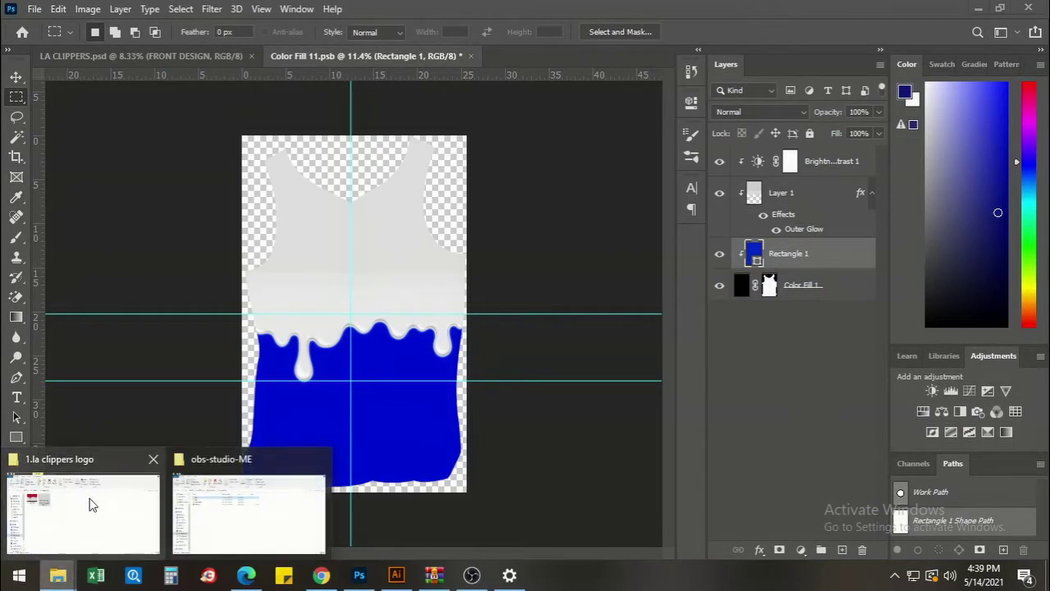
click(88, 501)
drag(259, 197, 380, 428)
key(Return)
key(ctrl+alt+g)
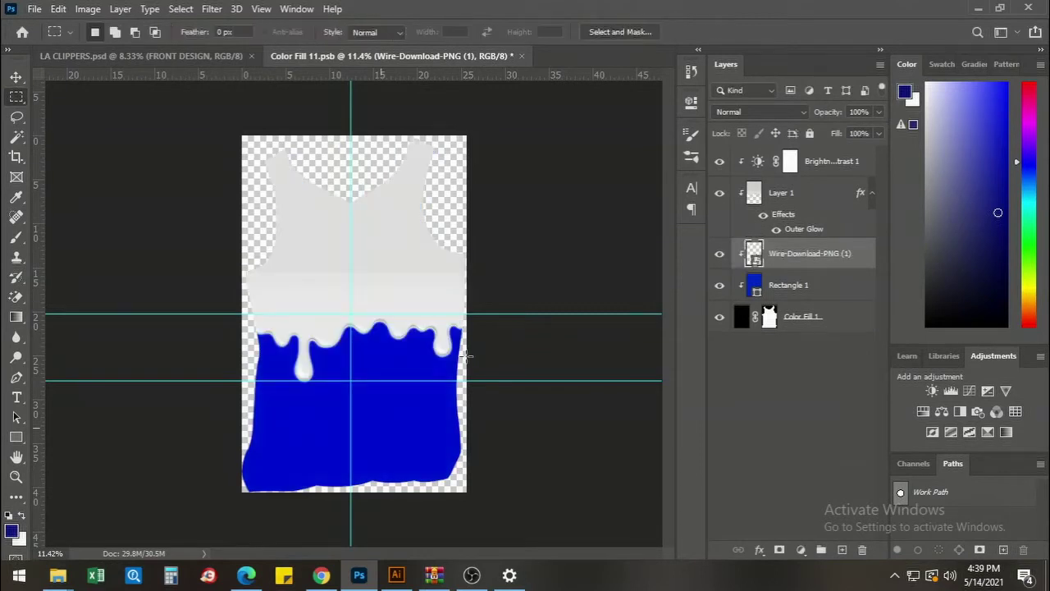
Enlarge the barbed wire and move it onto the blue area below the drips.
click(15, 77)
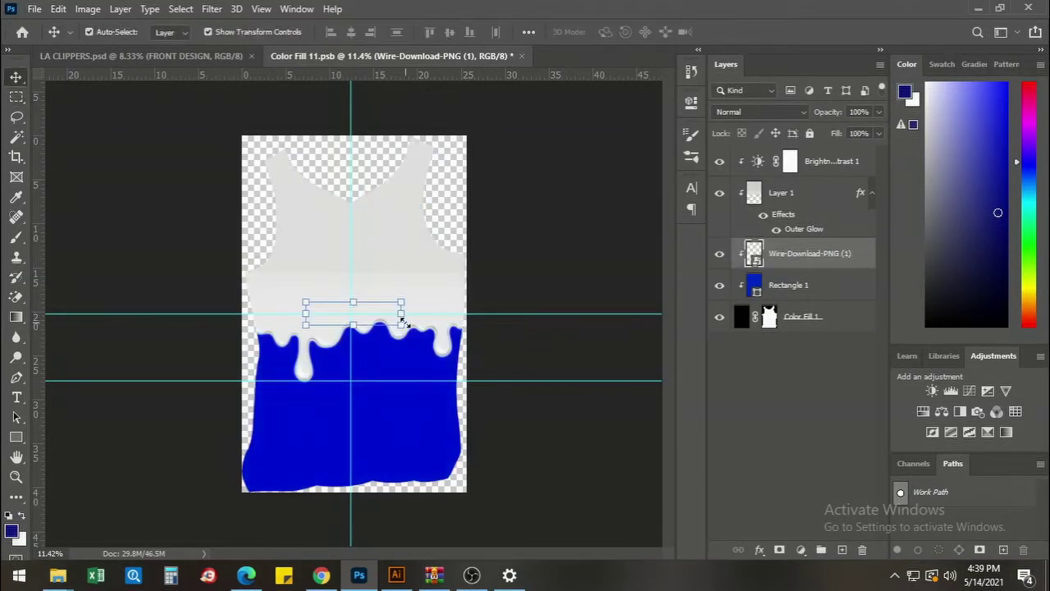
drag(398, 324, 382, 420)
key(Return)
scroll(380, 420, up, 3)
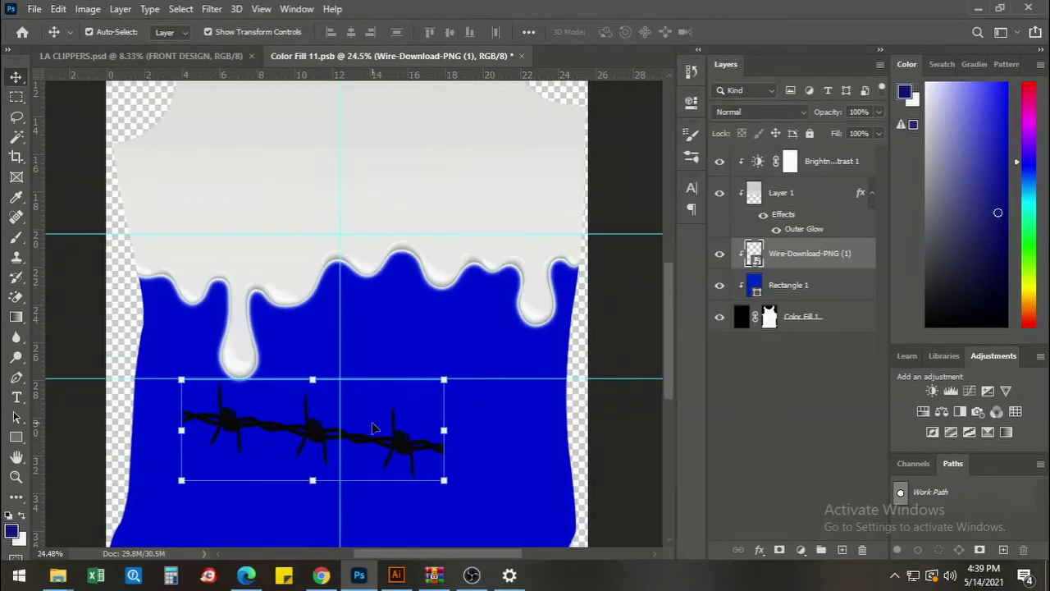
Add a white (ffffff) Color Overlay to the barbed wire layer.
click(760, 550)
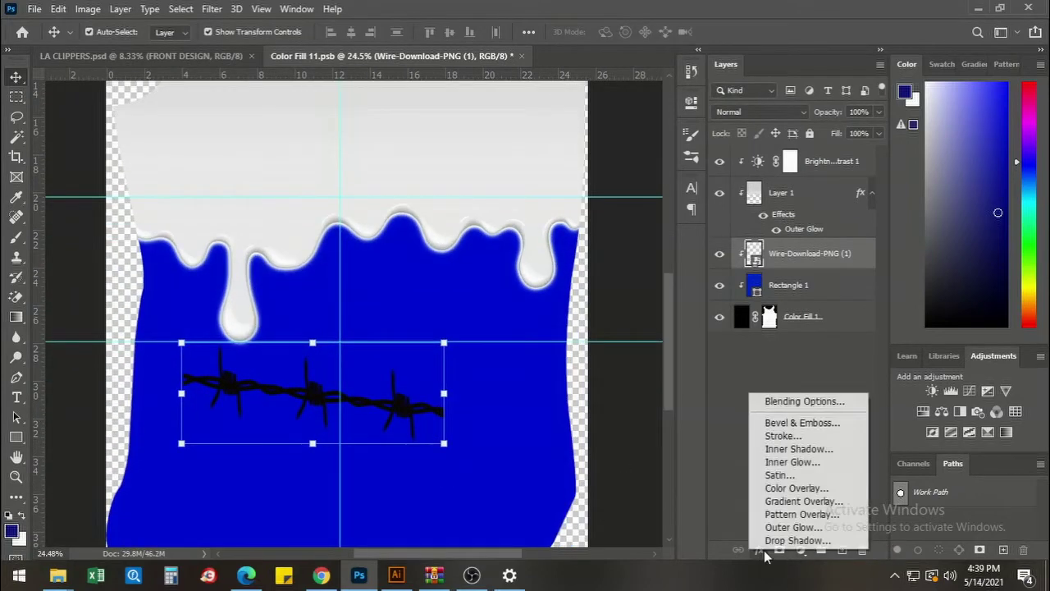
click(787, 488)
click(812, 222)
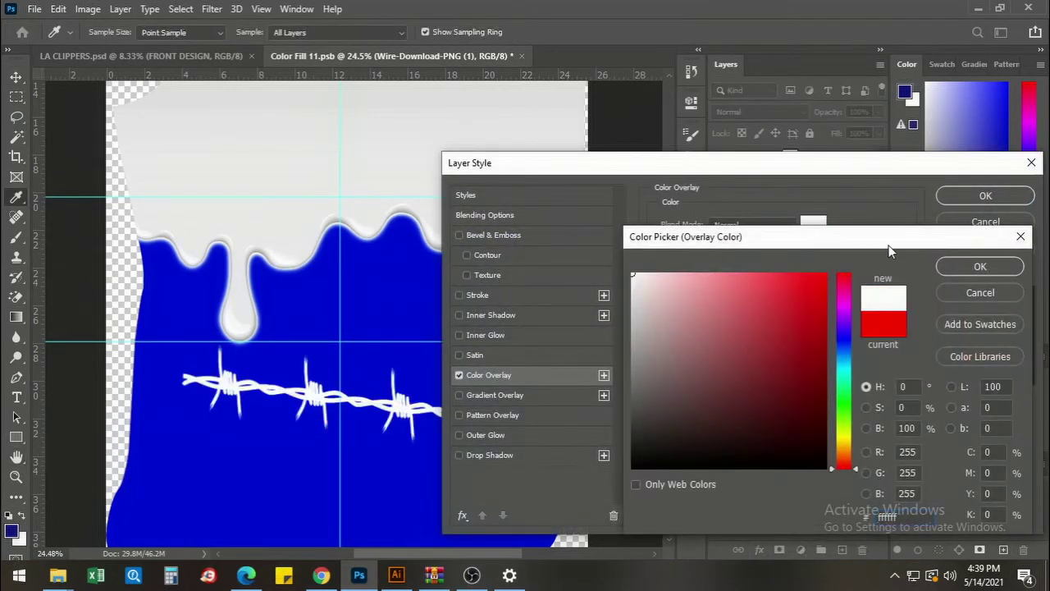
click(979, 266)
click(985, 196)
Enlarge the barbed wire so that it spans nearly the full width of the jersey body.
scroll(274, 346, down, 2)
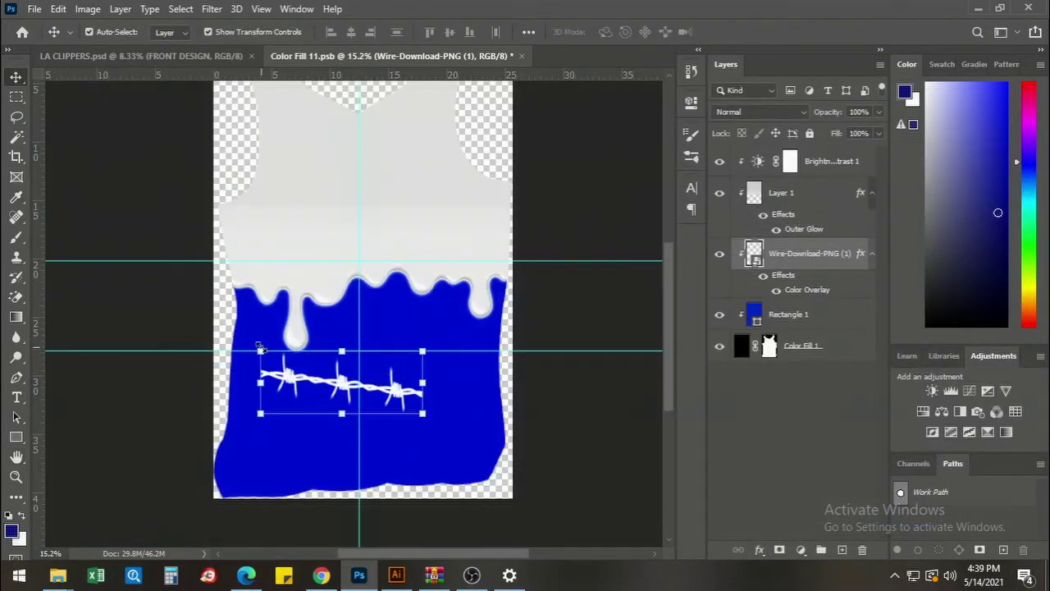
drag(260, 349, 211, 333)
drag(414, 412, 494, 412)
key(Return)
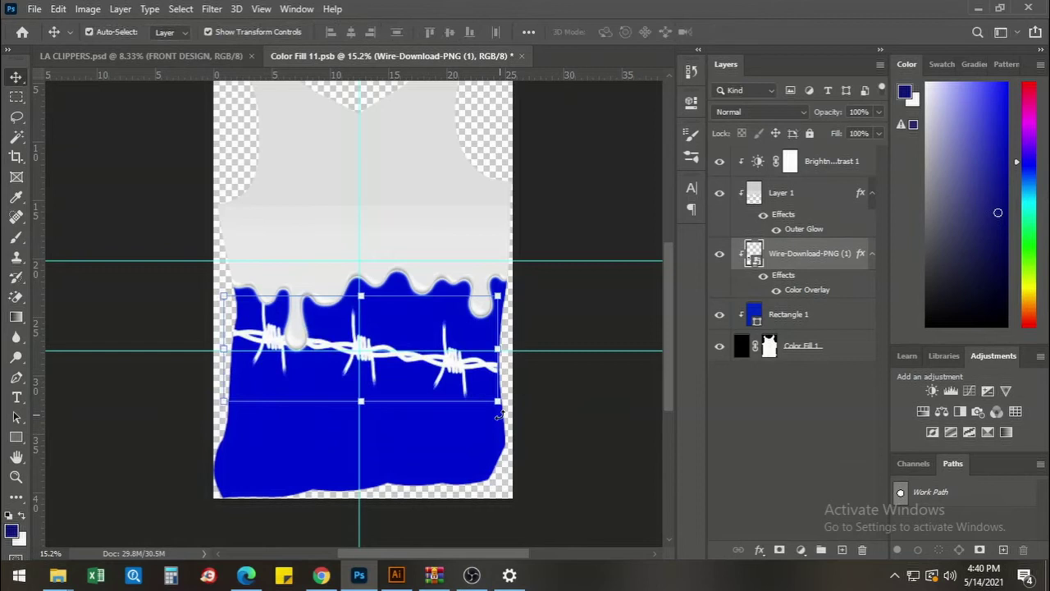
Move the drip layer up slightly and shift the barbed wire up close beneath the drips.
scroll(436, 241, up, 2)
click(426, 252)
drag(445, 261, 445, 236)
drag(450, 389, 454, 394)
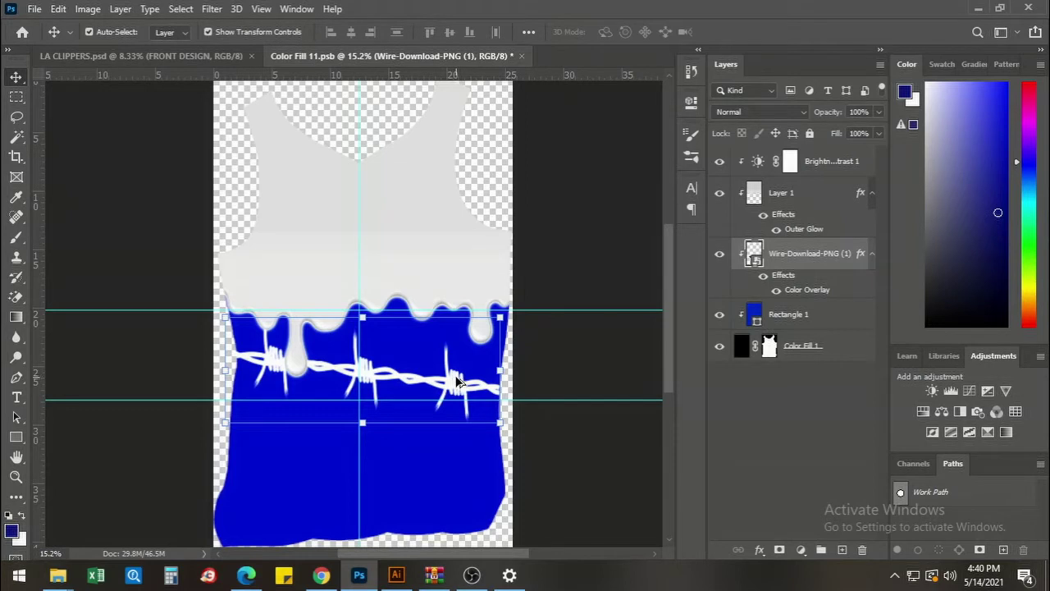
Duplicate the barbed wire below the first one and rotate the copy about 14° counter-clockwise so it slants the opposite way.
drag(457, 380, 453, 438)
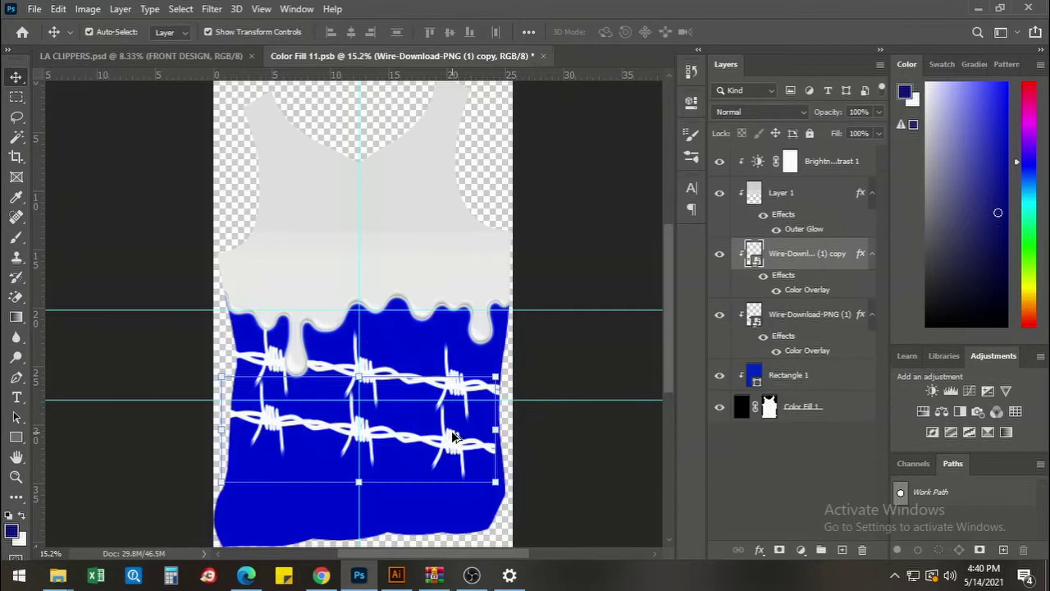
drag(504, 374, 502, 328)
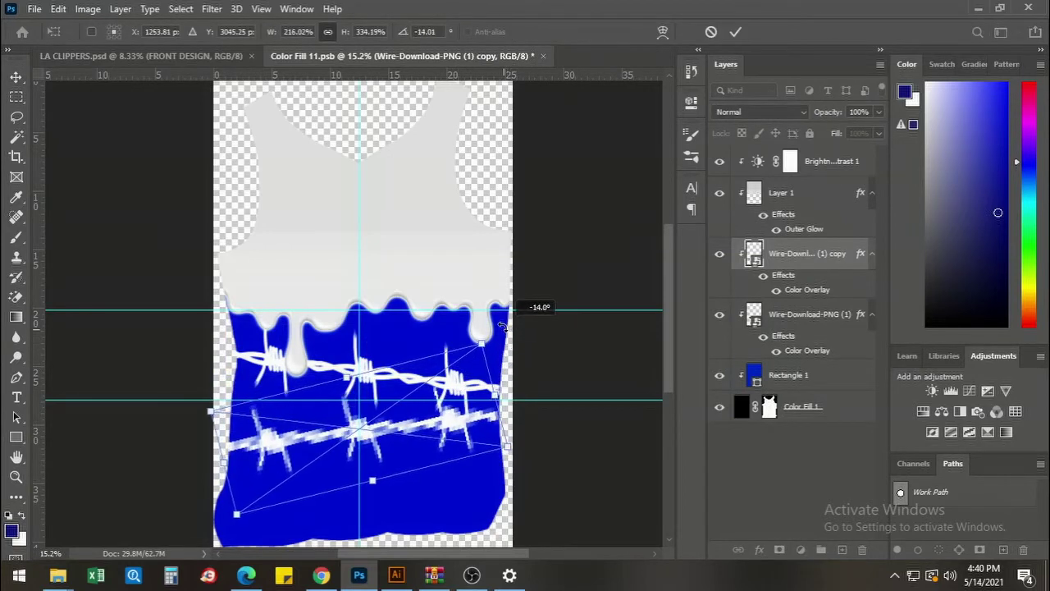
drag(472, 420, 484, 422)
key(Escape)
scroll(418, 447, down, 1)
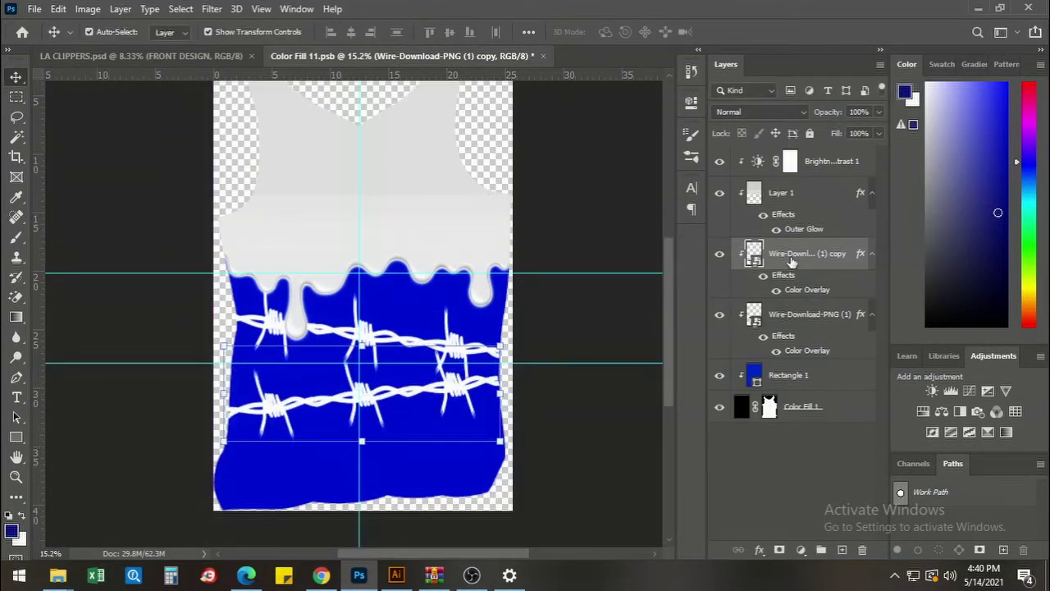
Move both barbed wire layers up slightly together and scale them to about 102% to reach the jersey sides.
ctrl+click(787, 317)
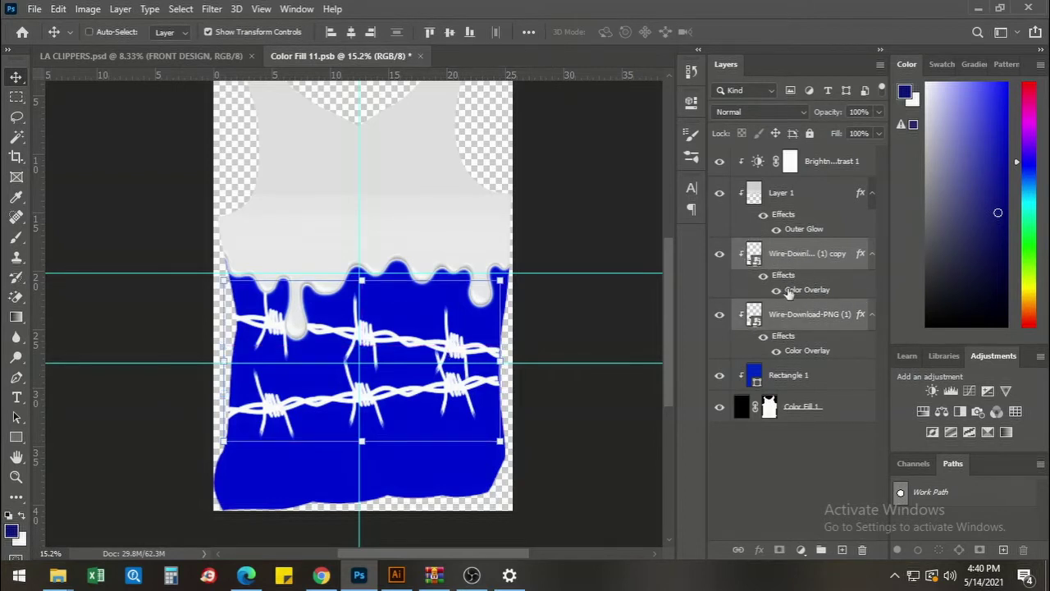
drag(424, 345, 424, 341)
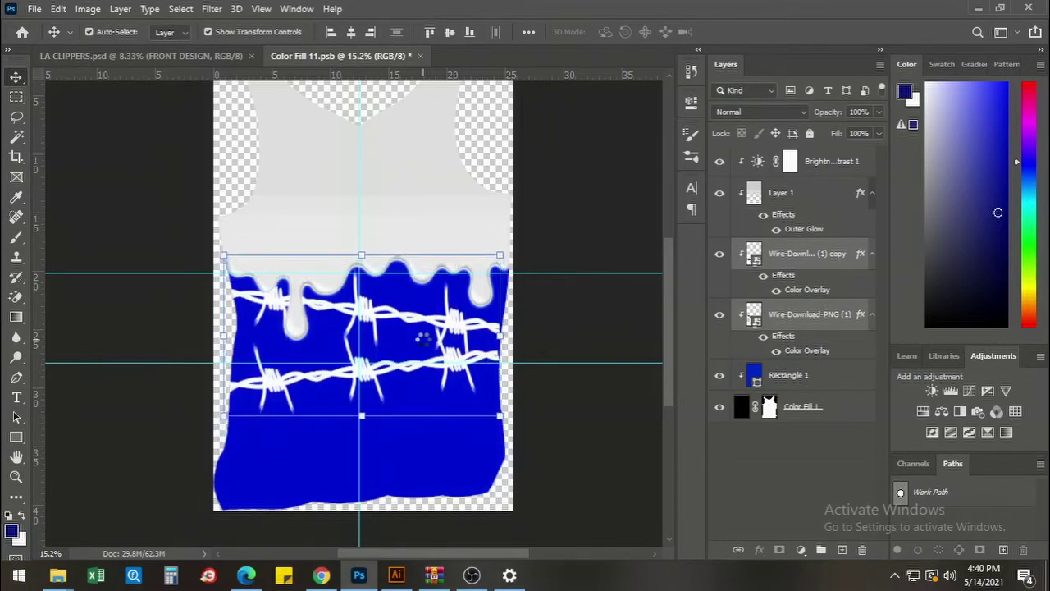
drag(501, 252, 505, 246)
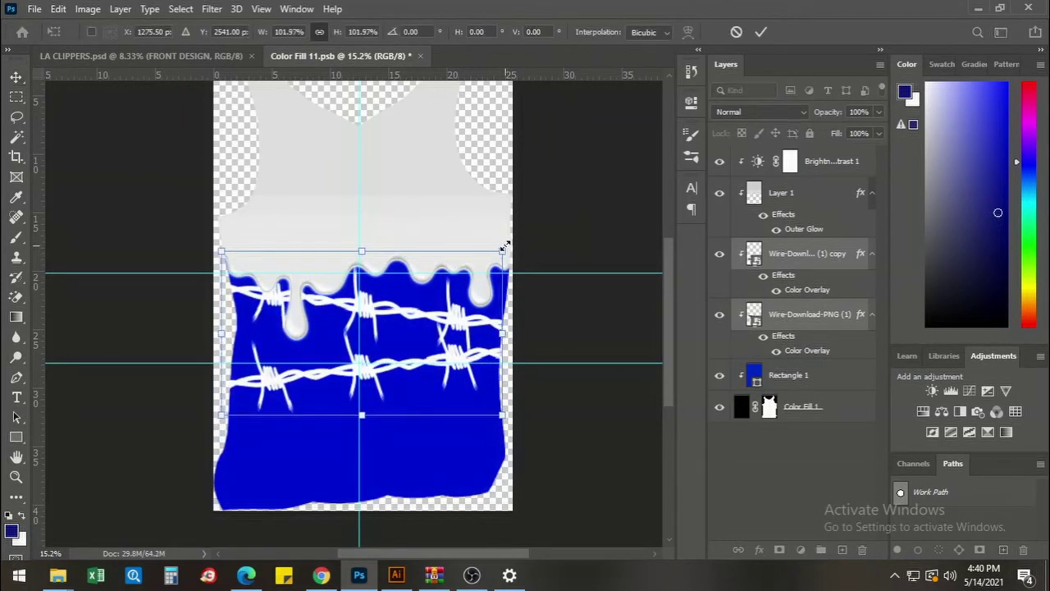
key(Return)
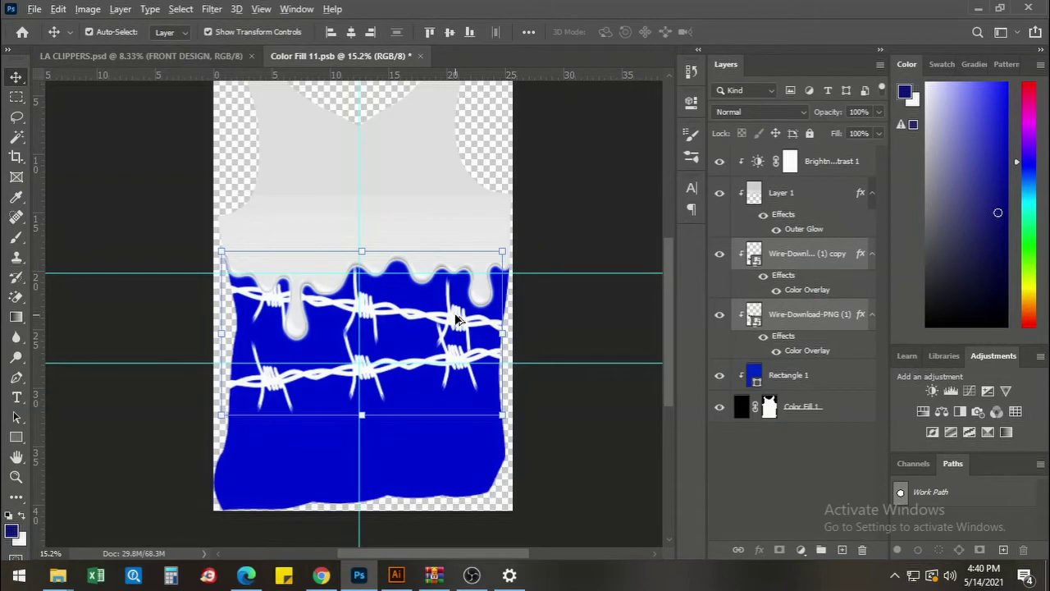
Try filling the lower body with a duplicate of both wires merged into one layer.
drag(457, 319, 442, 425)
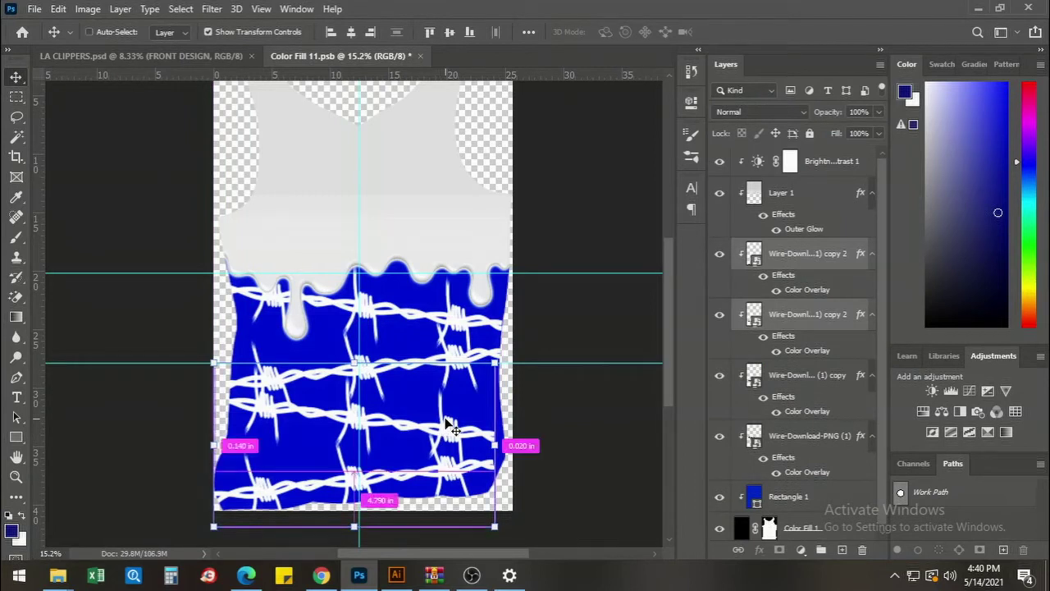
key(ctrl+e)
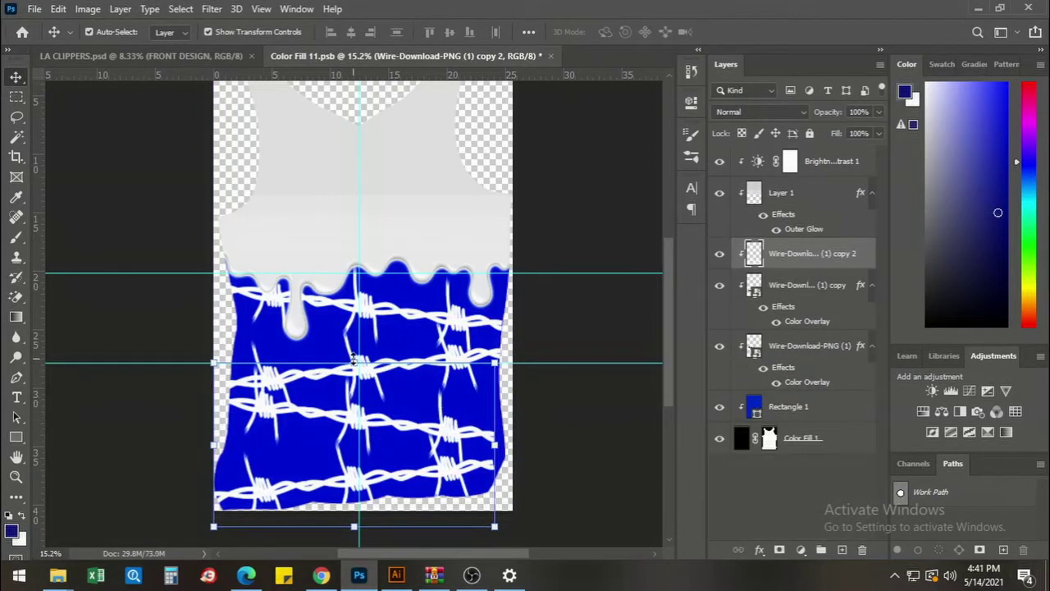
drag(387, 407, 425, 407)
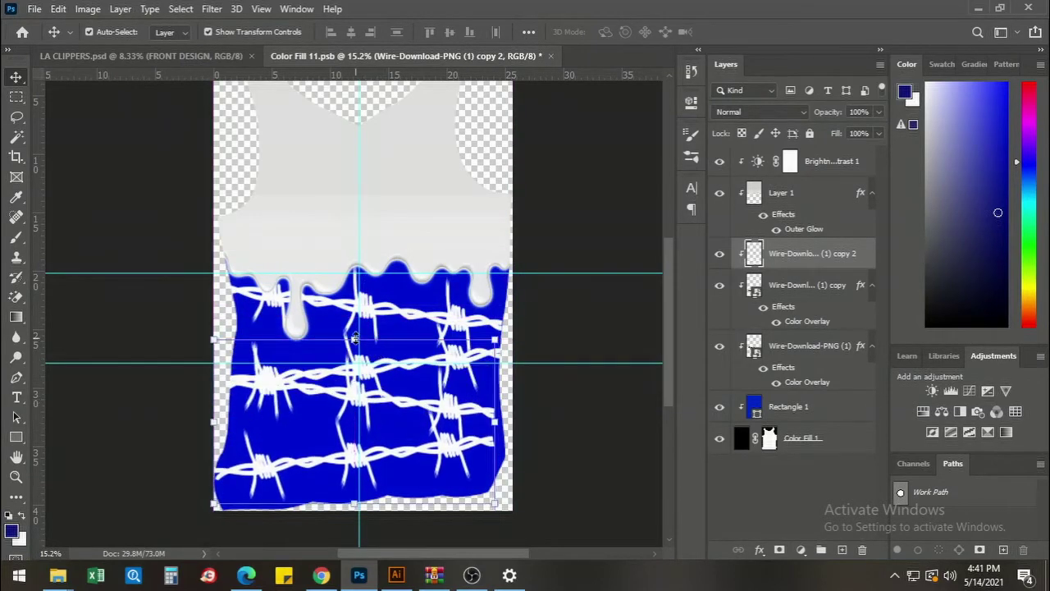
Try flipping the merged wire copy horizontally and shifting it lower, and remove it.
right_click(354, 338)
click(359, 340)
right_click(363, 343)
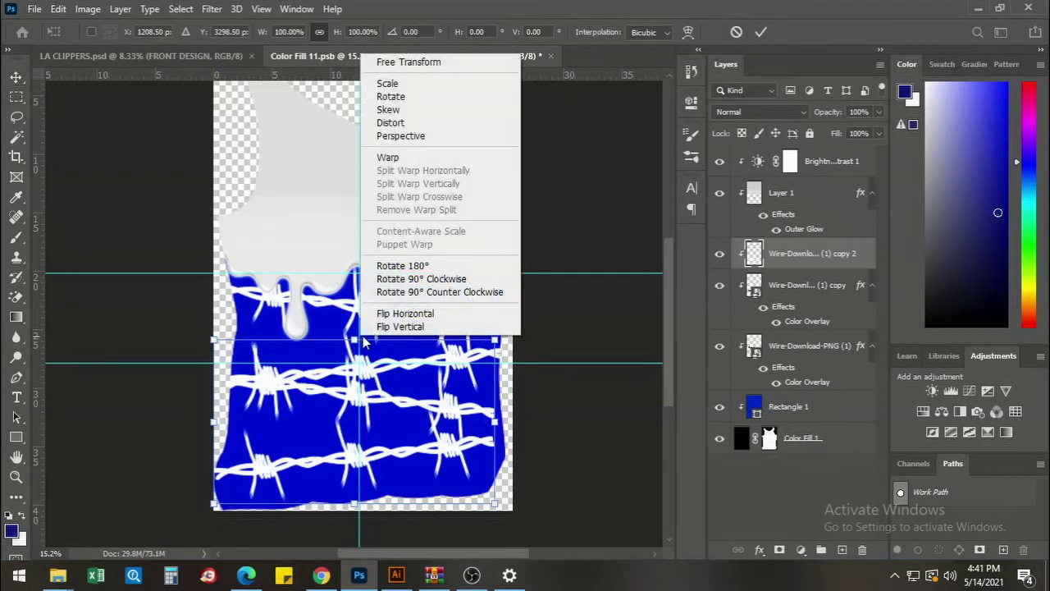
click(405, 317)
mouse_move(414, 386)
mouse_down()
mouse_move(414, 416)
mouse_move(419, 402)
mouse_up()
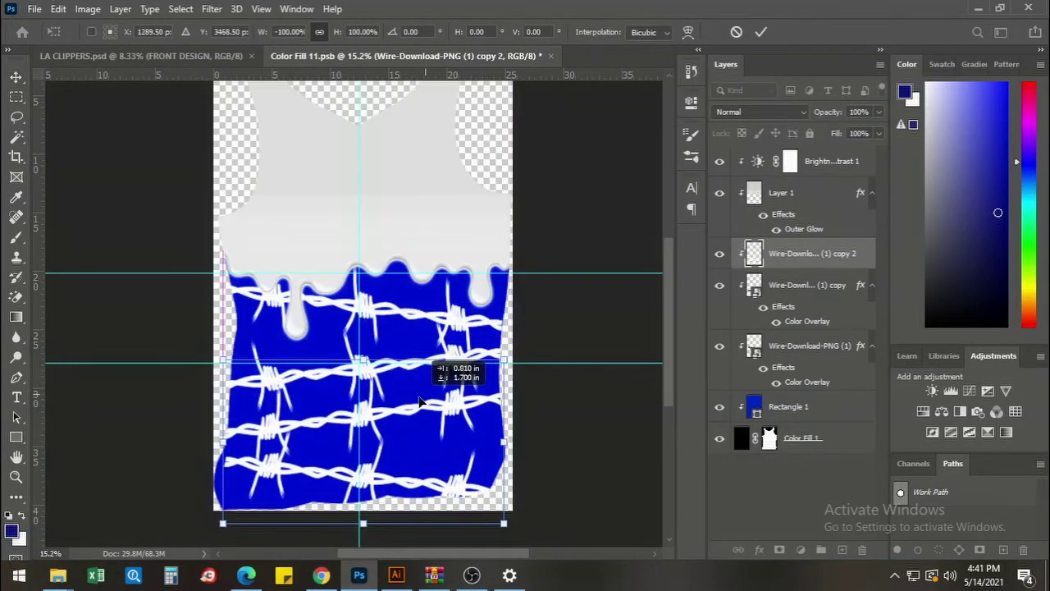
key(Return)
key(Delete)
Move the second wire down slightly and add a flipped copy of it near the jersey's hem.
drag(419, 402, 443, 402)
key(ctrl+t)
drag(345, 394, 228, 528)
right_click(348, 392)
click(388, 384)
drag(386, 420, 399, 465)
key(Return)
click(592, 308)
scroll(375, 263, up, 3)
scroll(382, 242, down, 4)
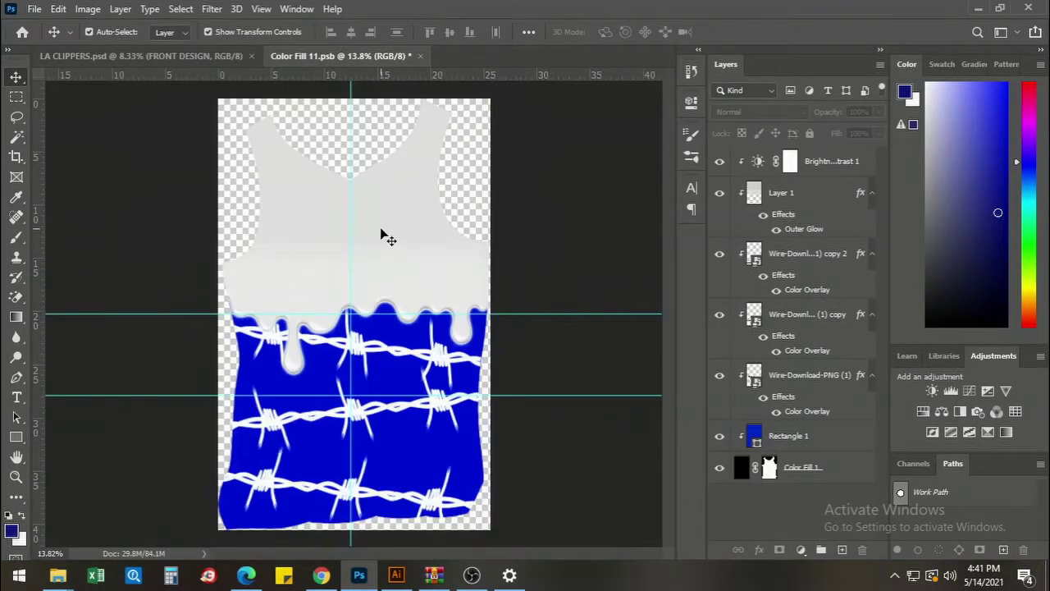
Hide the Brightness/Contrast adjustment layer above the drip layer.
click(384, 236)
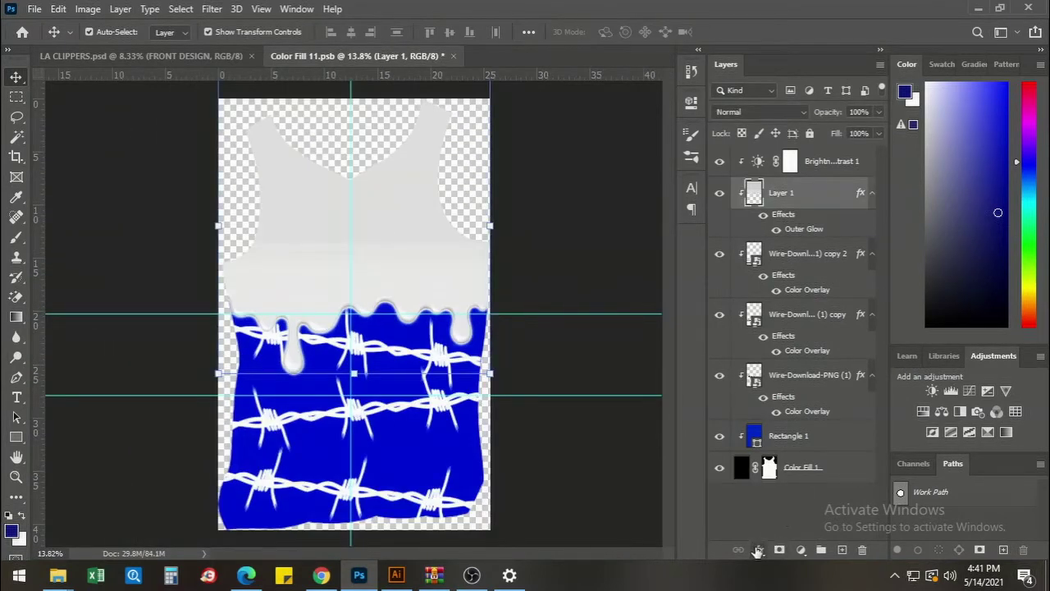
click(758, 550)
click(830, 168)
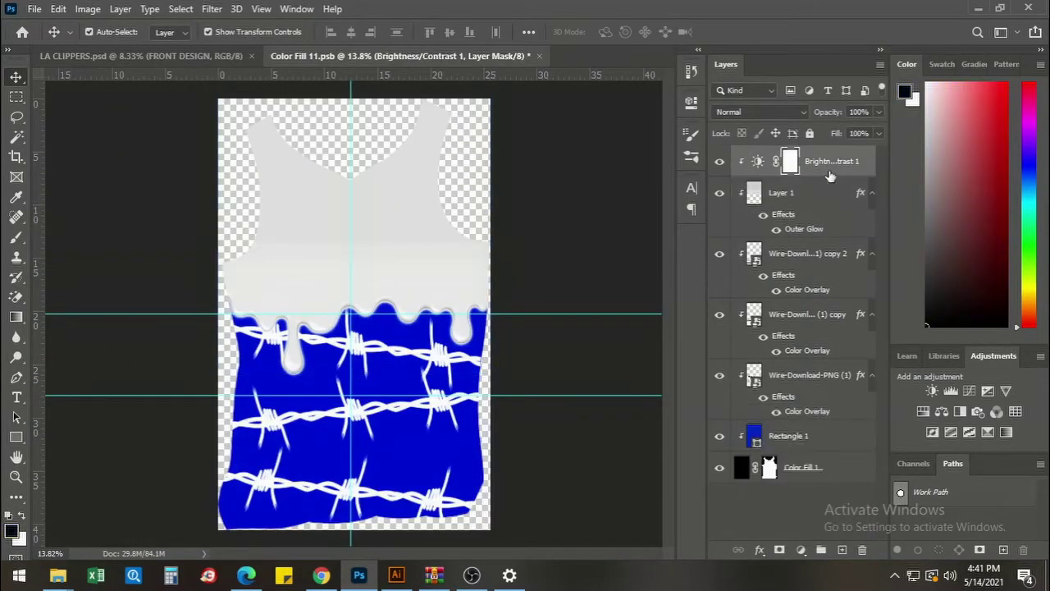
click(719, 161)
Add a Color Overlay in white (ffffff) to the drip layer, Layer 1.
click(788, 201)
click(759, 549)
click(787, 491)
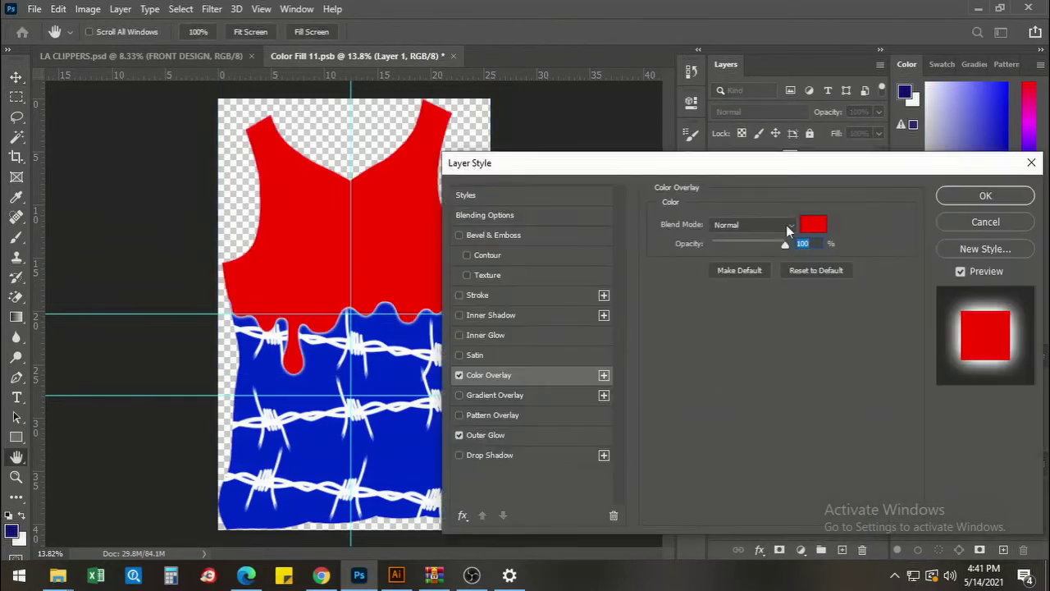
click(813, 224)
drag(648, 287, 593, 230)
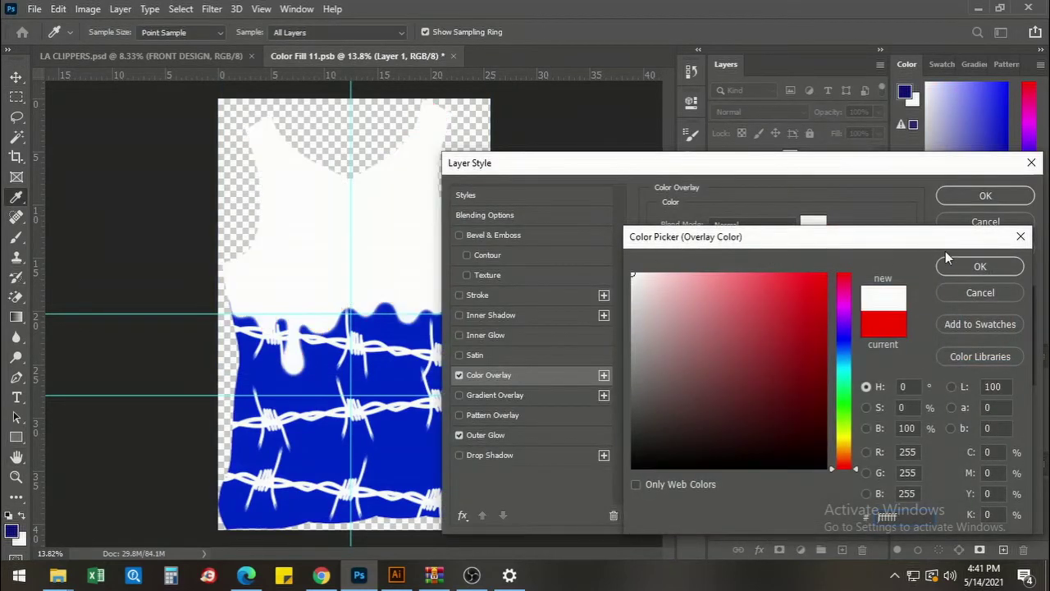
click(963, 266)
click(980, 196)
Compare the white drips with and without Layer 1's Outer Glow, leaving the glow enabled, and inspect the whole jersey front.
click(776, 244)
scroll(380, 333, up, 5)
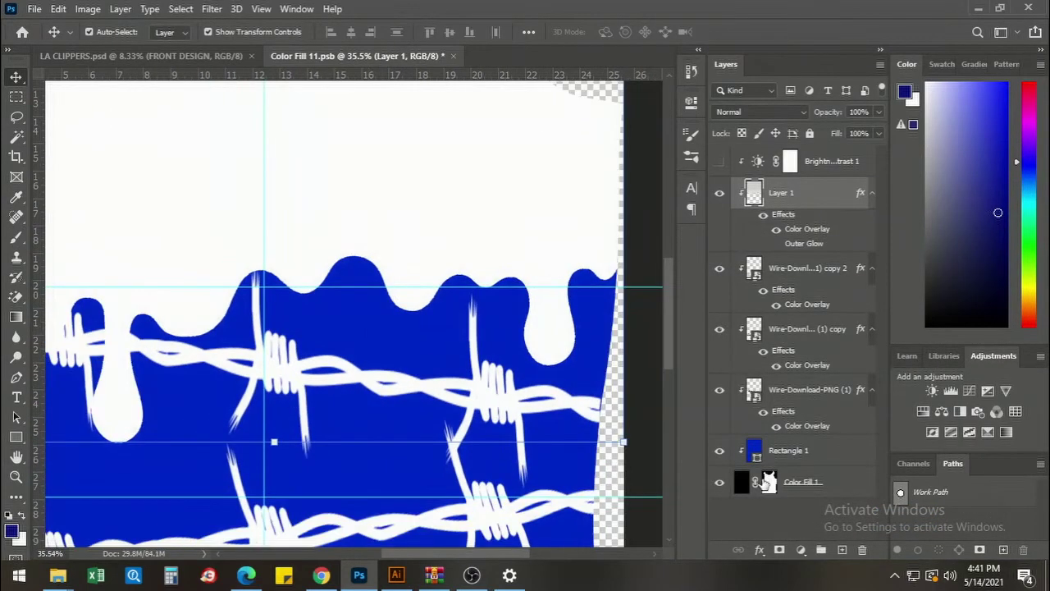
click(775, 244)
scroll(408, 289, down, 4)
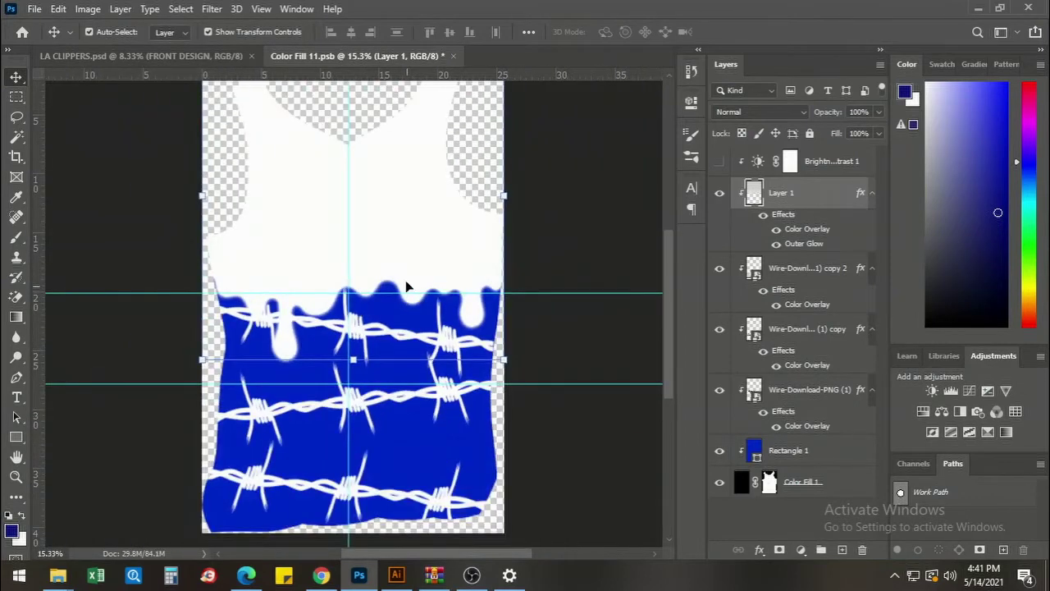
mouse_move(401, 255)
mouse_down()
mouse_move(401, 227)
mouse_move(402, 246)
mouse_move(389, 254)
mouse_up()
scroll(370, 239, up, 3)
scroll(386, 244, down, 2)
scroll(555, 265, down, 2)
click(566, 262)
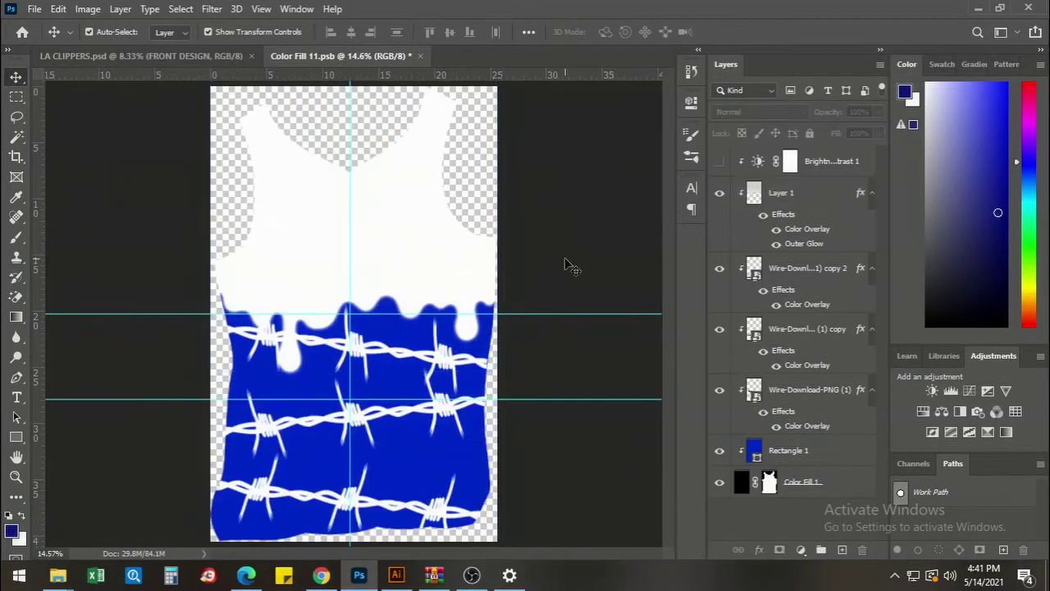
scroll(566, 265, up, 2)
scroll(566, 265, down, 3)
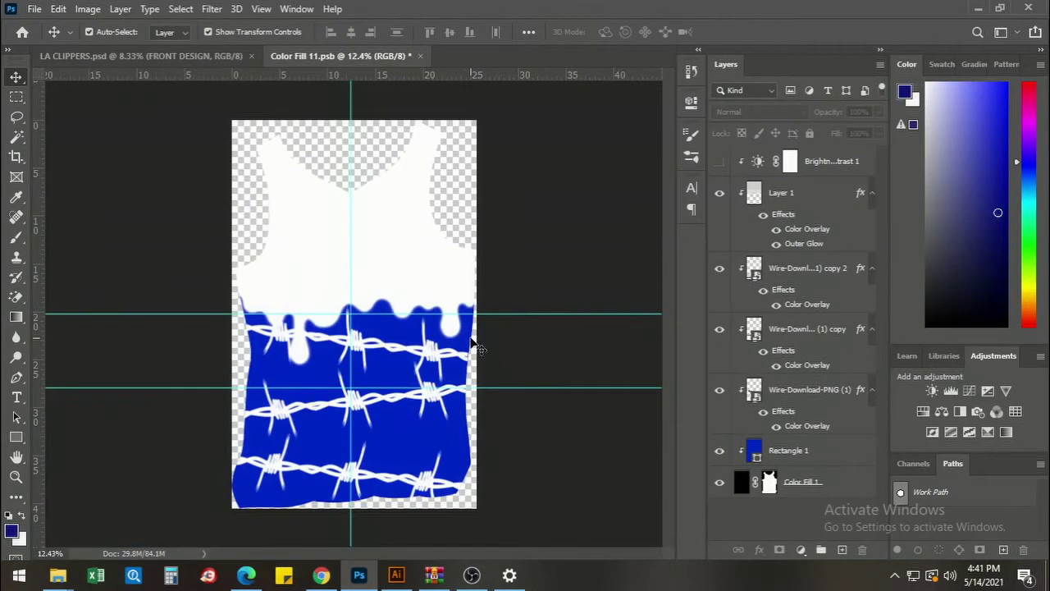
Switch to Illustrator and copy the complete Los Angeles lettering from the los-angeles-clippers-seeklogo.com.ai file.
mouse_move(57, 574)
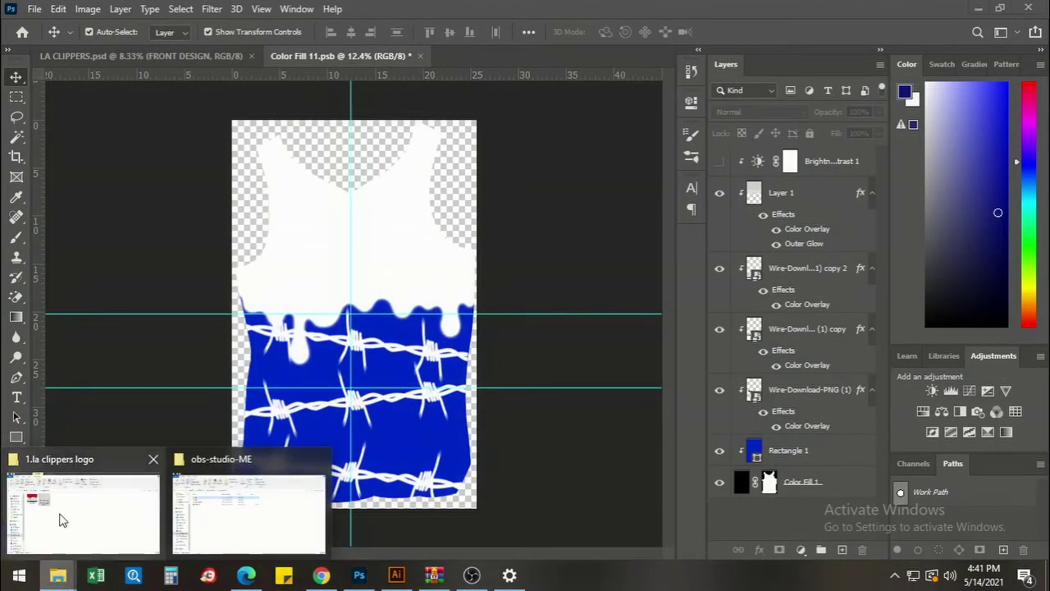
click(64, 520)
click(15, 122)
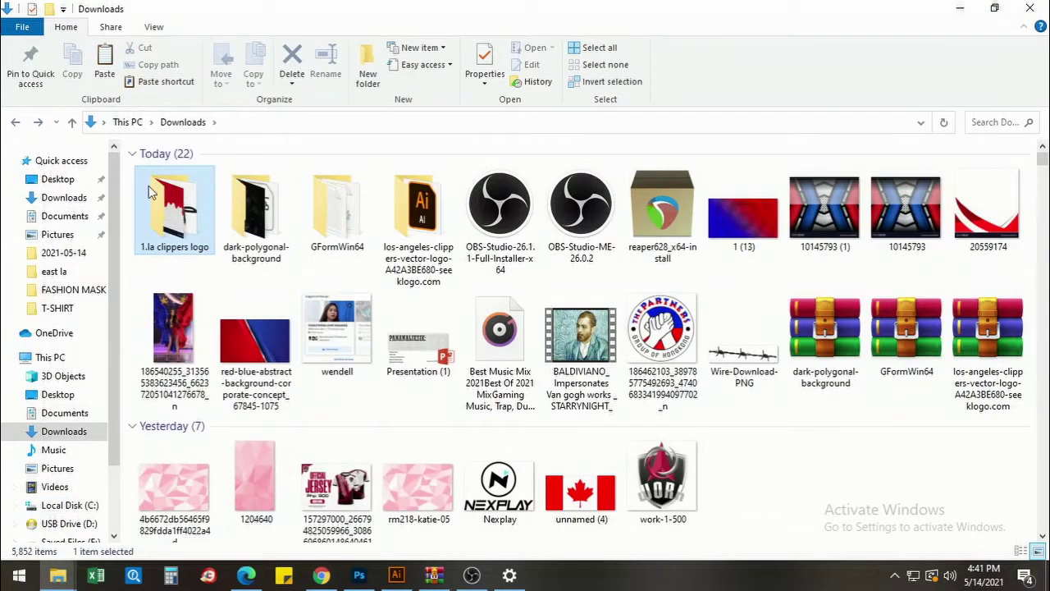
click(39, 123)
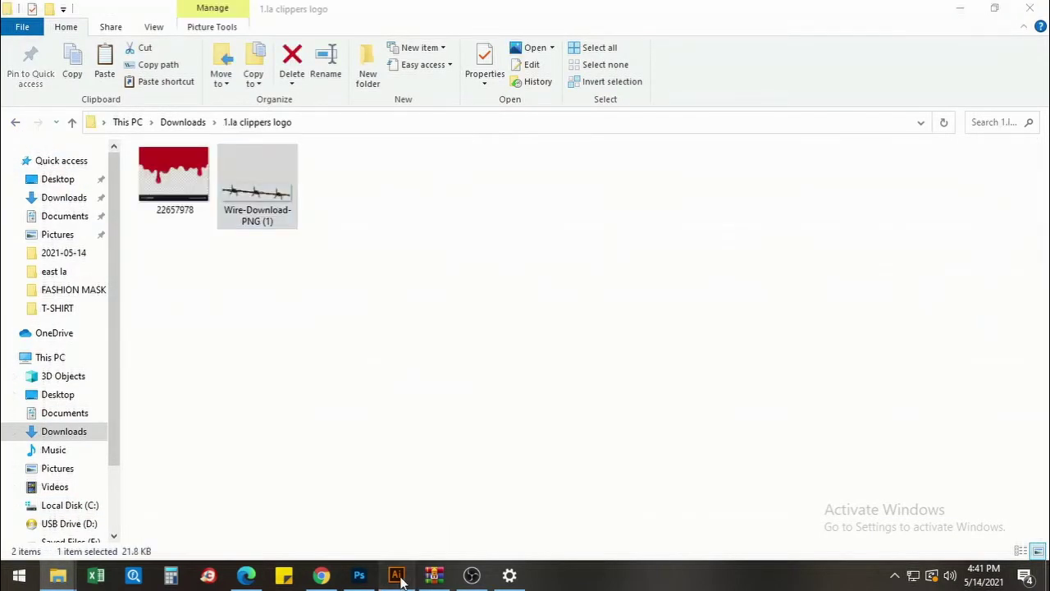
click(396, 574)
key(ctrl+0)
key(ctrl+1)
scroll(398, 281, up, 4)
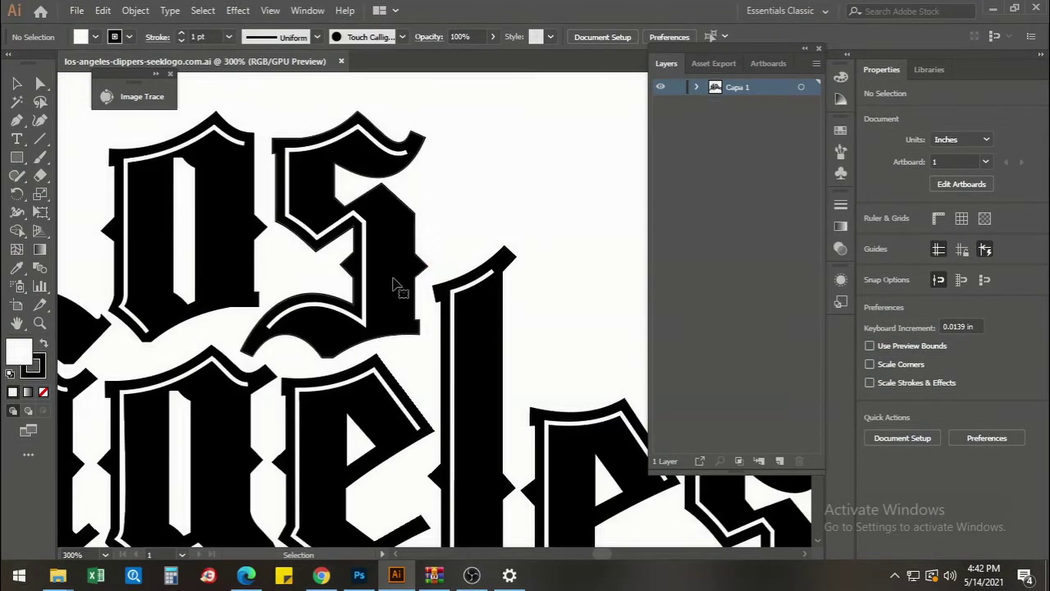
scroll(398, 281, down, 4)
click(338, 260)
drag(144, 187, 525, 476)
drag(427, 310, 373, 235)
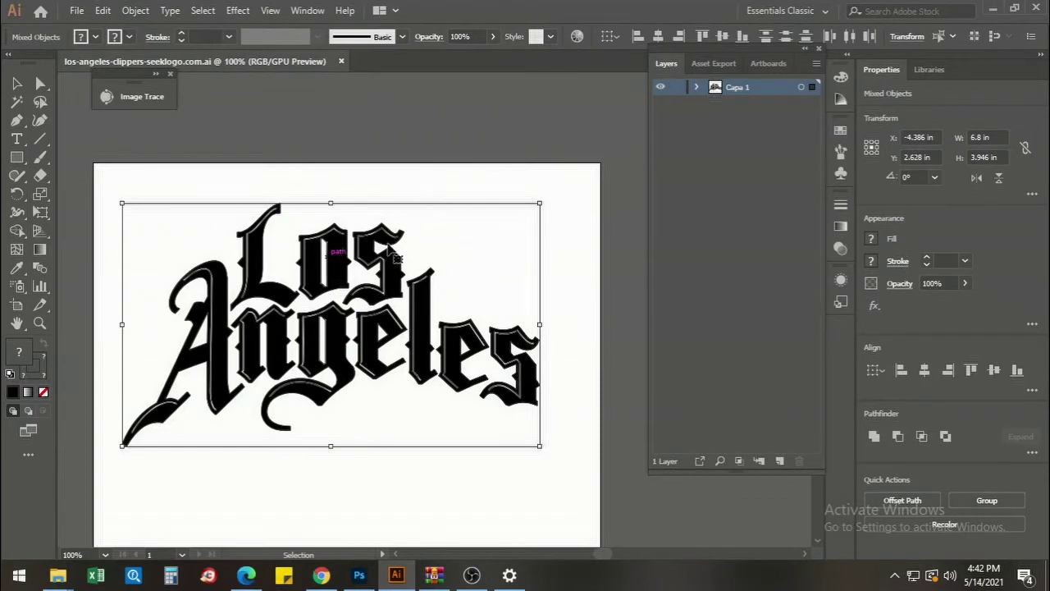
Back in Photoshop, paste the lettering as a smart object and enlarge it to about 244% across the jersey's chest.
mouse_move(392, 261)
mouse_down()
mouse_move(384, 533)
mouse_move(358, 579)
mouse_move(377, 262)
mouse_up()
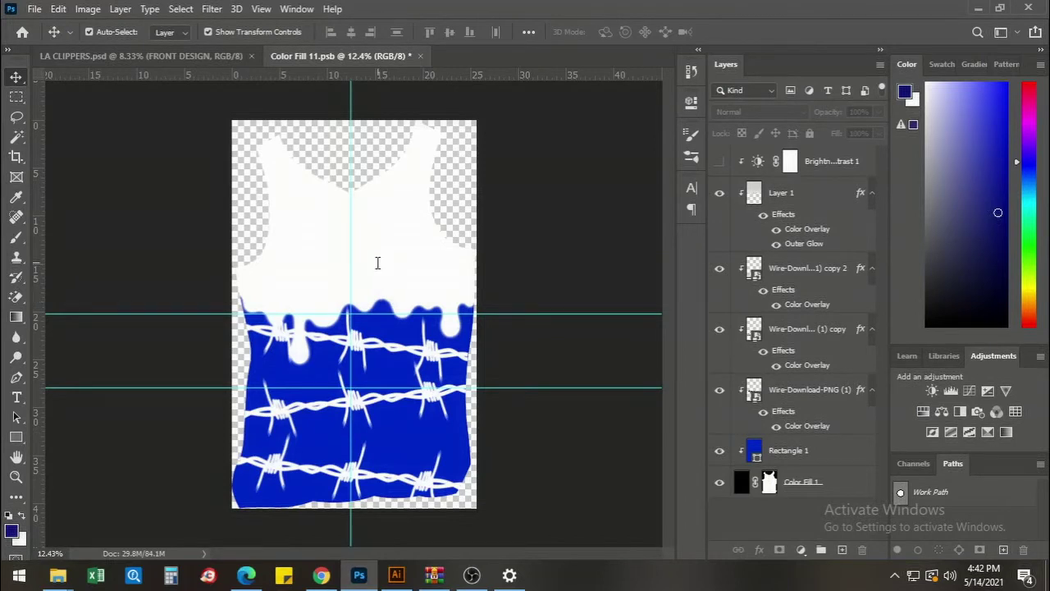
drag(377, 263, 376, 263)
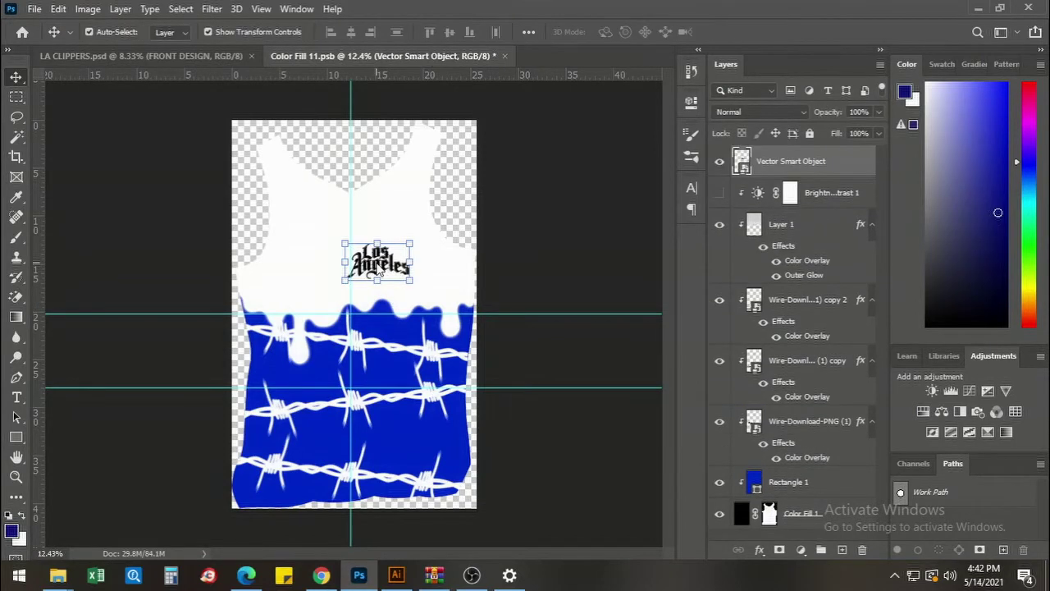
drag(343, 242, 298, 217)
drag(408, 237, 381, 249)
key(Return)
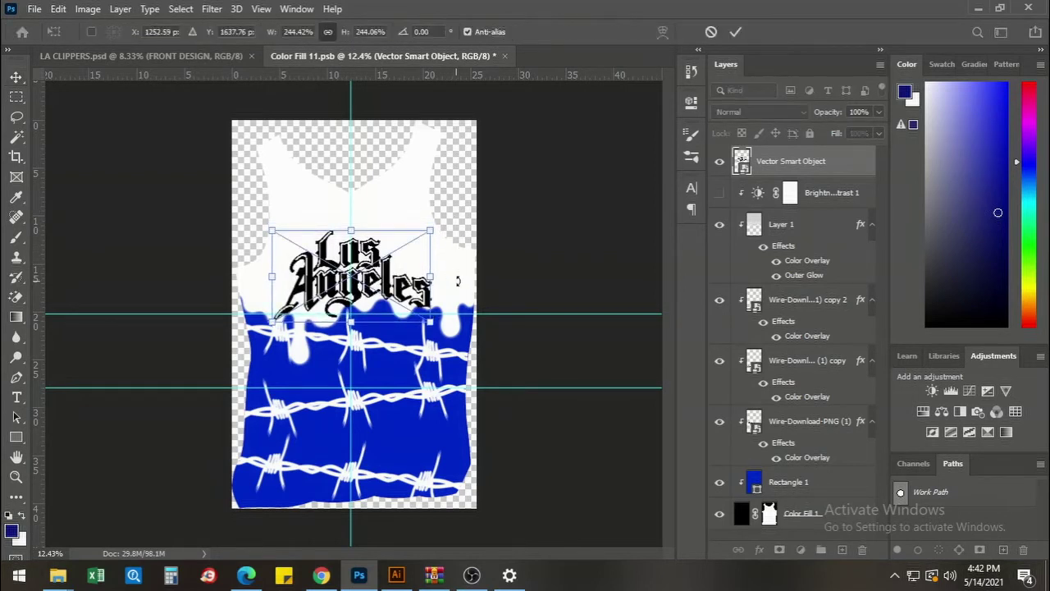
drag(464, 284, 464, 285)
Shift the drips and the uppermost barbed wire down slightly, and raise the wire near the hem a little.
click(405, 358)
click(408, 351)
drag(408, 351, 411, 371)
drag(410, 482, 404, 467)
Scale the Los Angeles lettering down slightly so it fits above the drip edge.
drag(390, 287, 390, 286)
drag(271, 223, 283, 230)
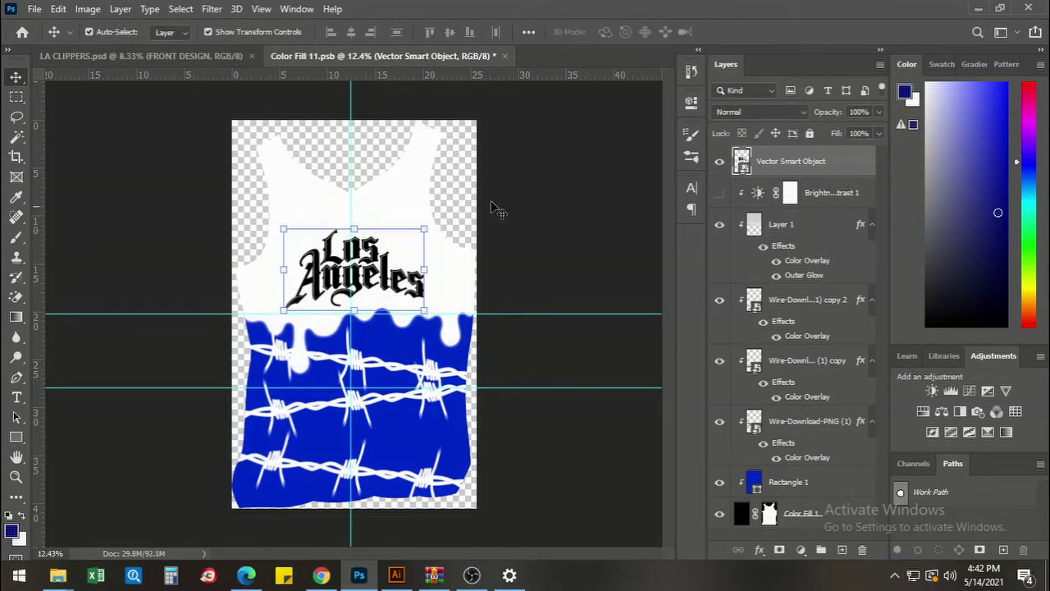
click(598, 197)
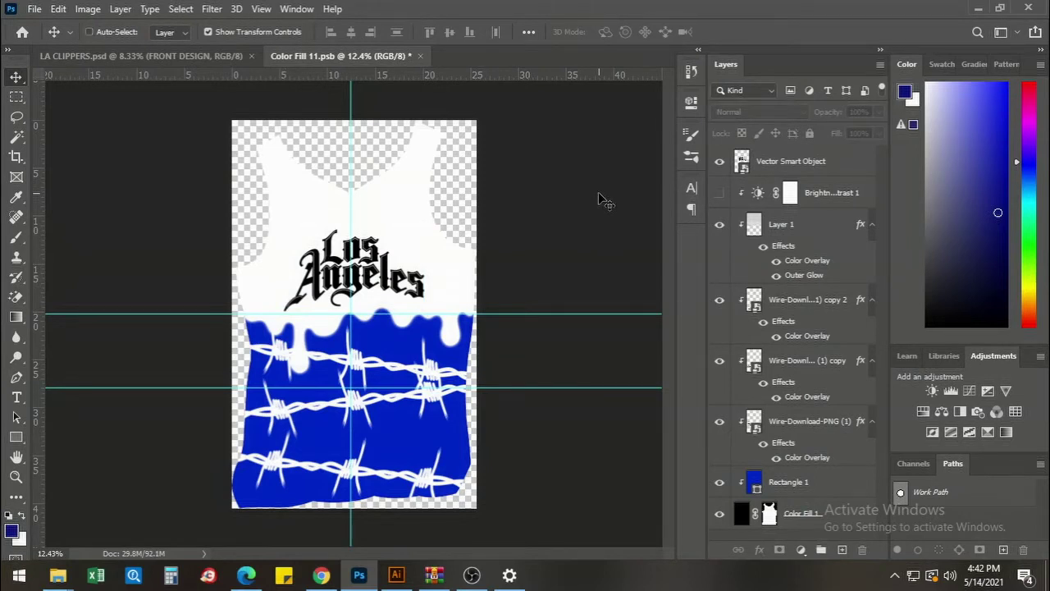
Save the front design and inspect the updated jersey front in the LA CLIPPERS.psd mockup.
key(ctrl+s)
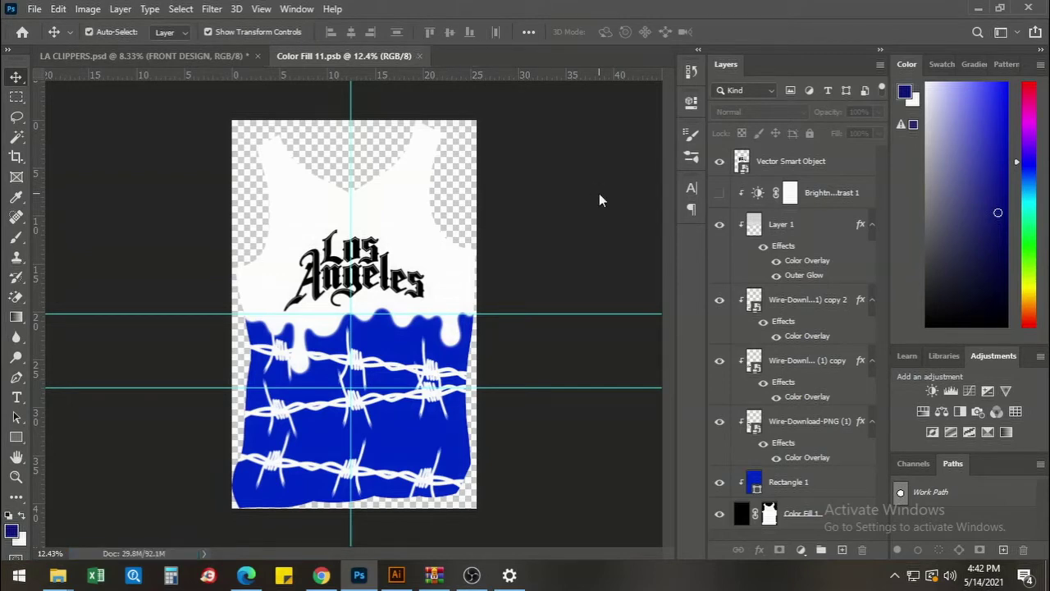
click(215, 57)
scroll(193, 185, up, 3)
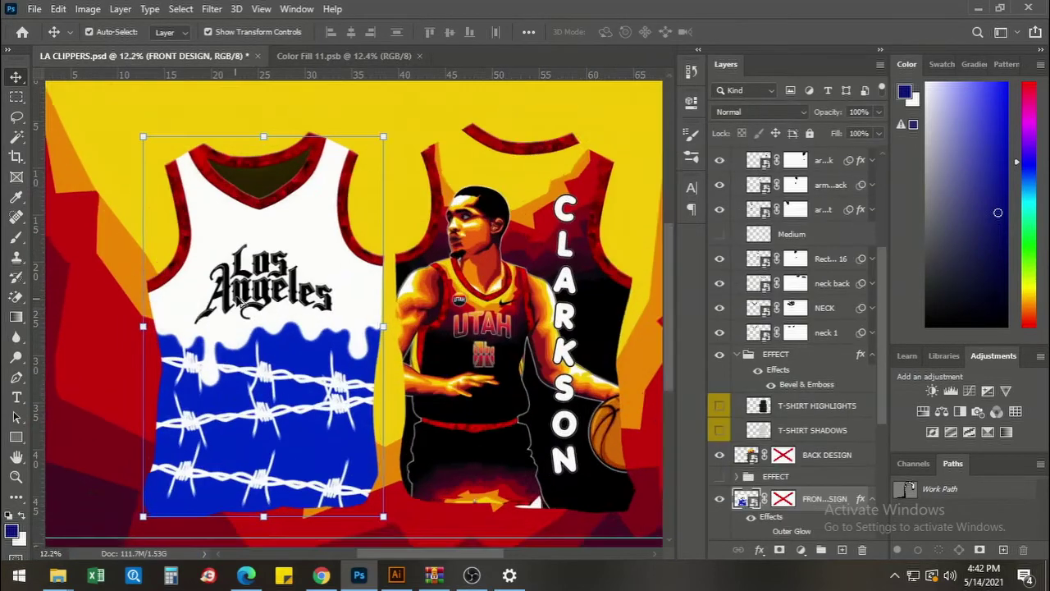
scroll(295, 292, up, 1)
scroll(296, 291, down, 3)
scroll(291, 287, up, 3)
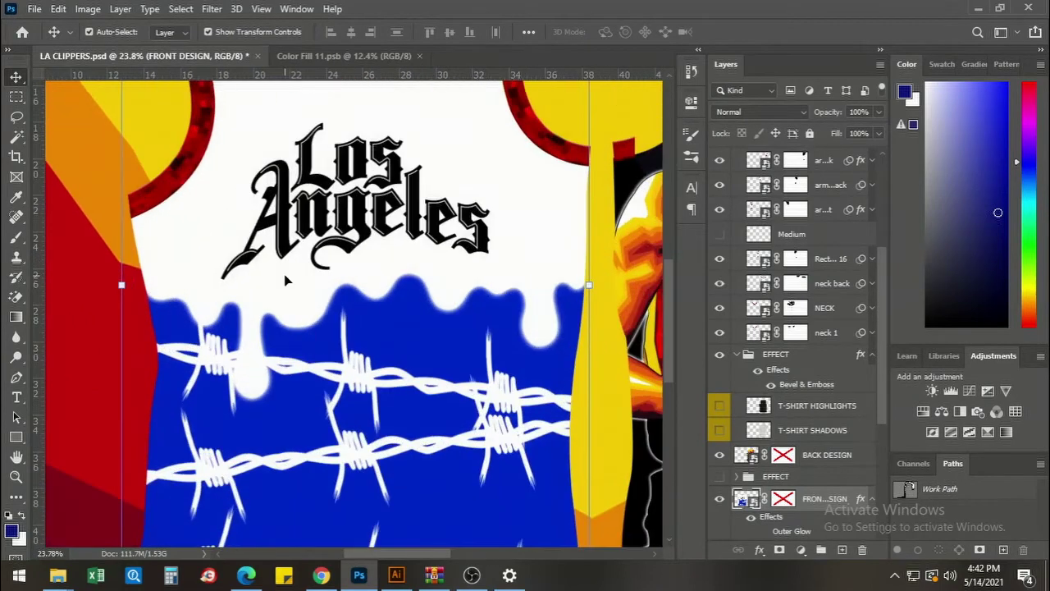
scroll(291, 287, down, 2)
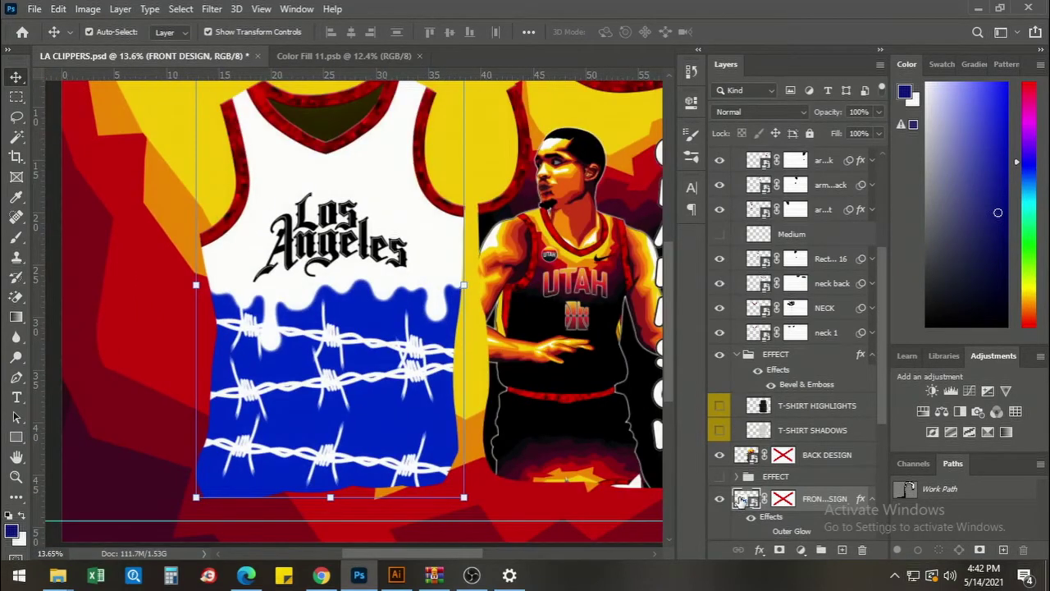
Reopen the FRONT DESIGN smart object's contents and enlarge the Los Angeles lettering to about 247%.
double_click(742, 499)
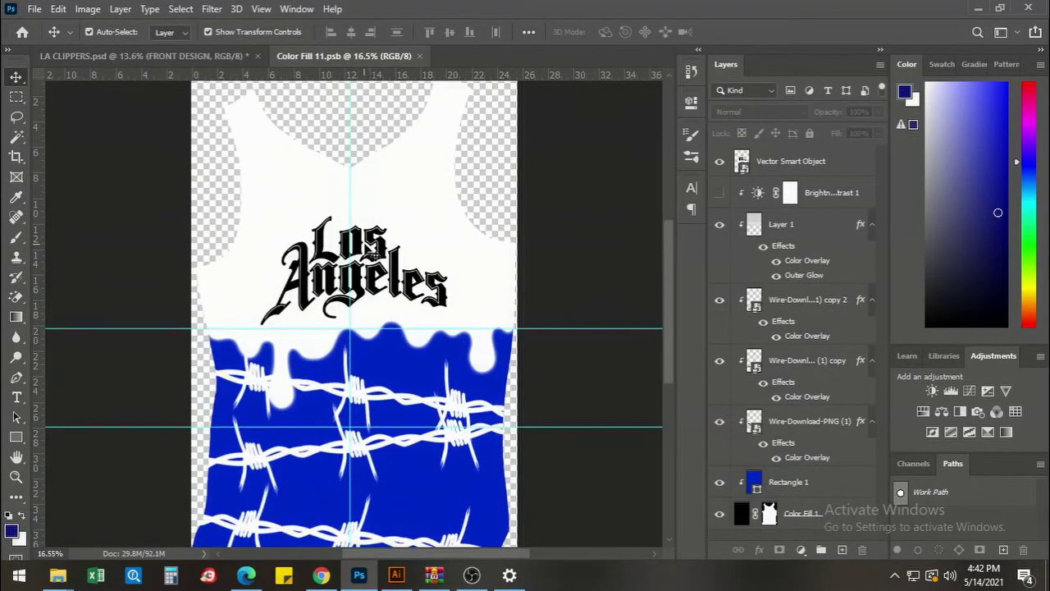
click(374, 255)
click(442, 292)
drag(449, 324, 459, 261)
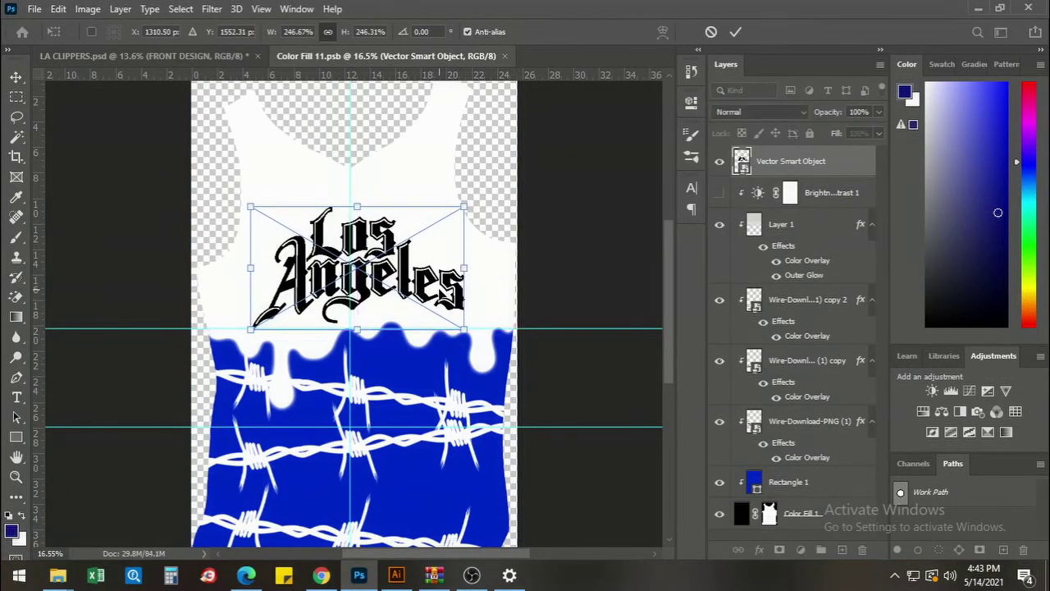
key(Return)
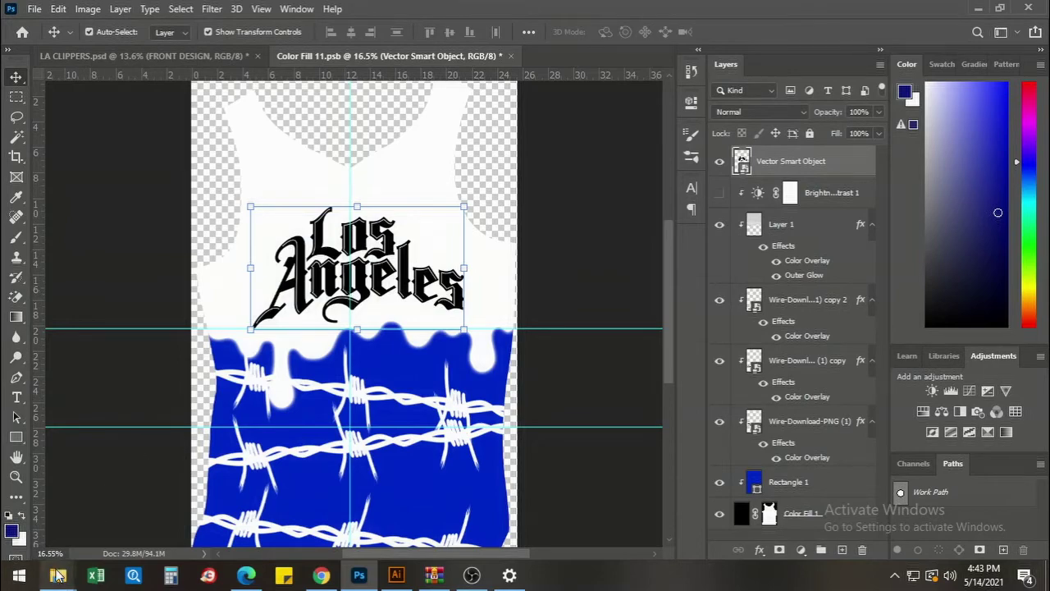
Find the nike-3-logo-black-and-white image in the Downloads folder and place it in the front design.
mouse_move(57, 574)
click(33, 523)
click(62, 198)
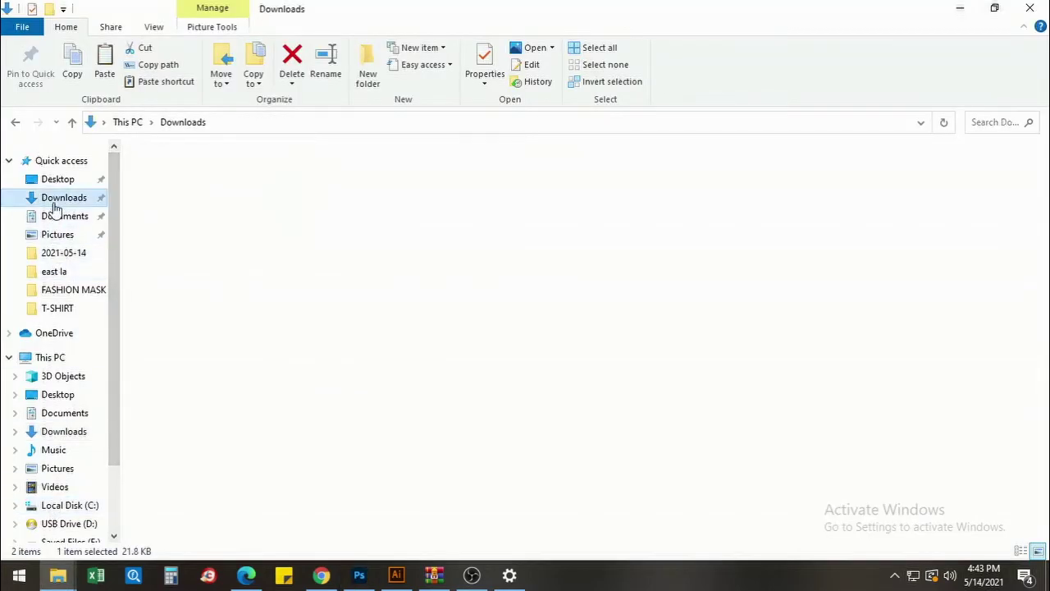
scroll(541, 353, down, 5)
scroll(541, 353, down, 15)
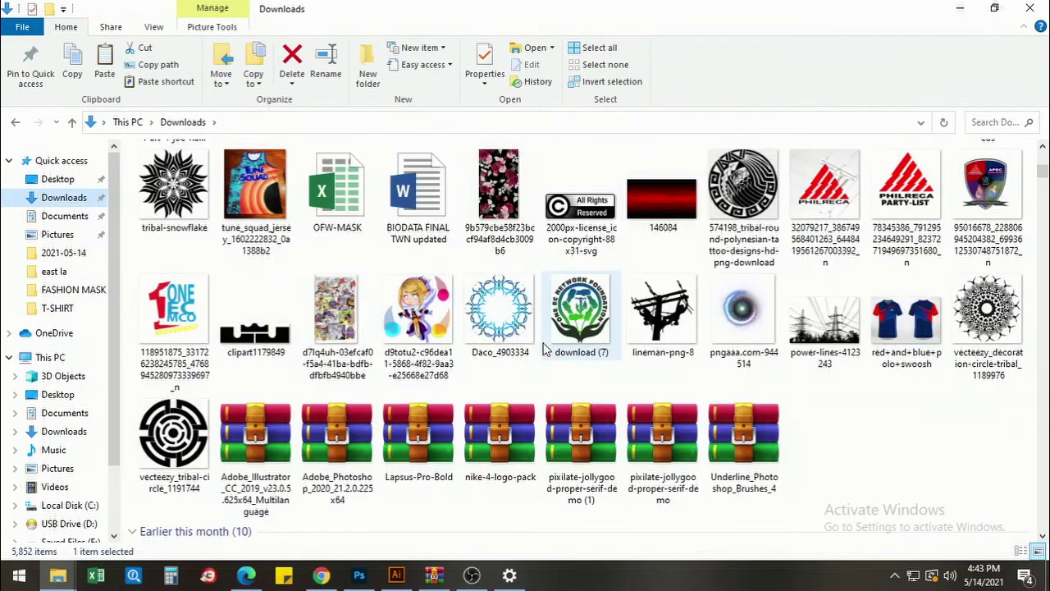
scroll(394, 321, down, 6)
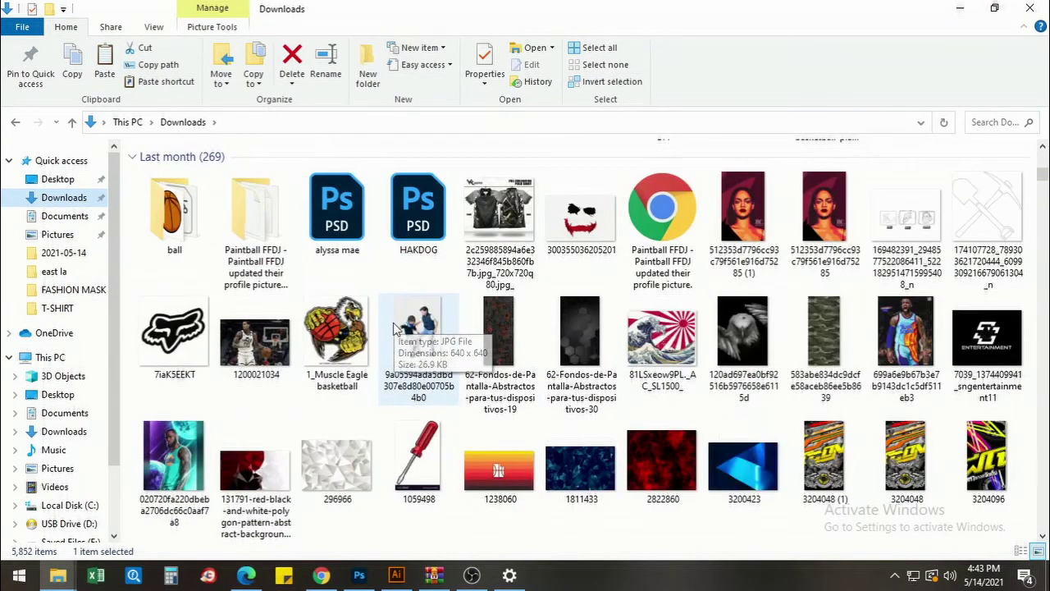
scroll(402, 328, down, 6)
scroll(410, 328, down, 8)
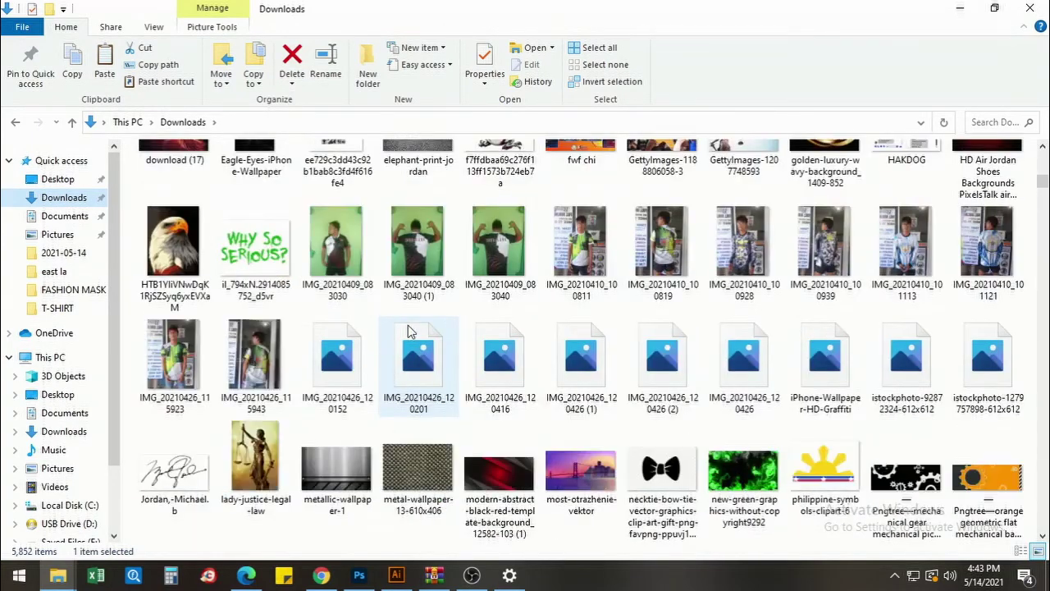
scroll(410, 331, down, 5)
scroll(408, 325, down, 8)
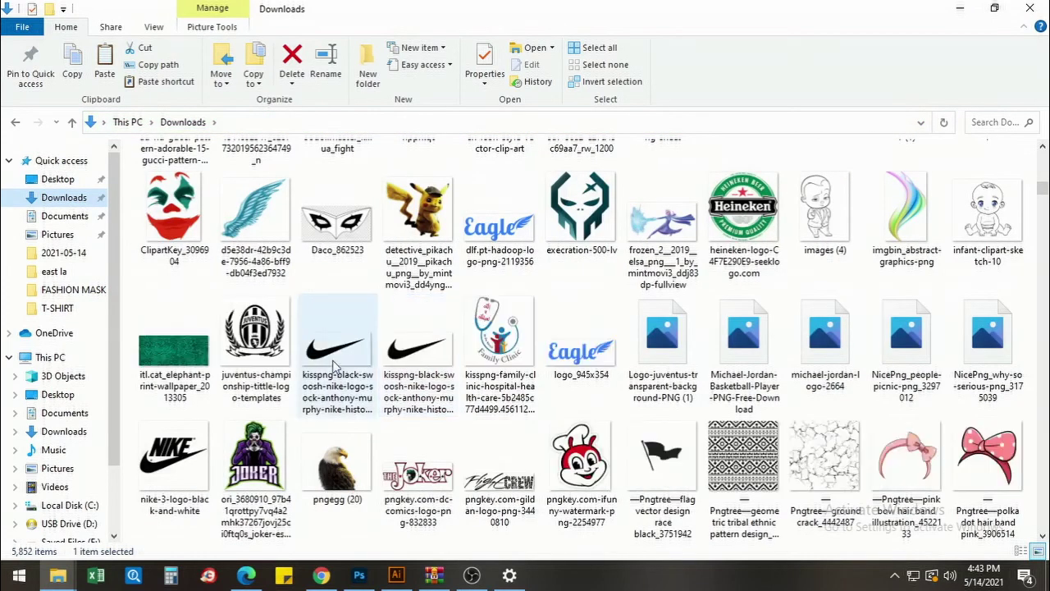
drag(182, 460, 401, 205)
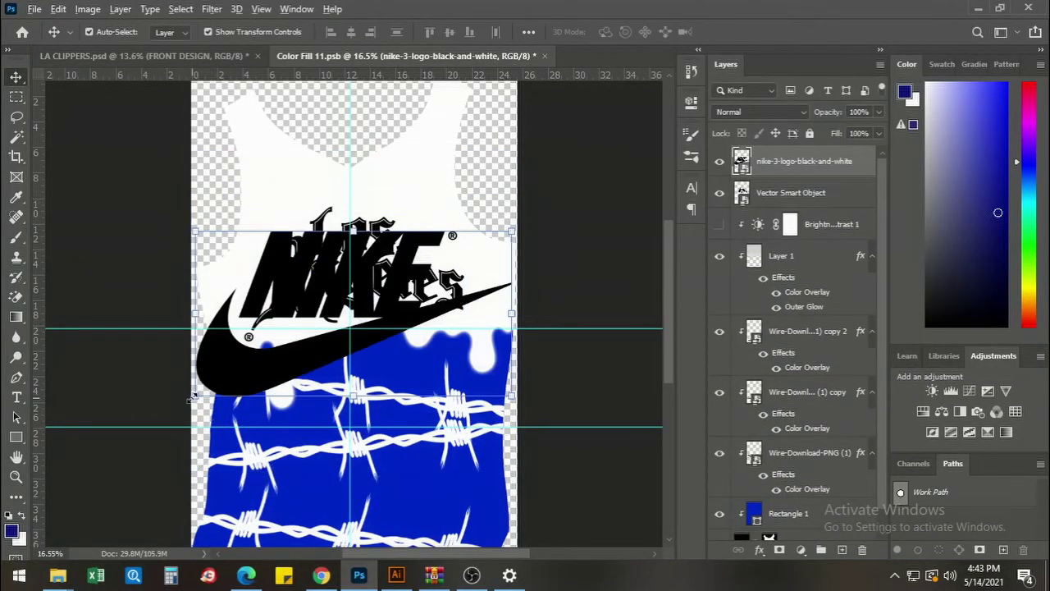
Shrink the Nike logo to about 19% and position it on the upper chest above the Los Angeles lettering.
alt+click(238, 368)
drag(197, 471, 232, 400)
drag(329, 312, 320, 206)
drag(282, 208, 287, 176)
key(Return)
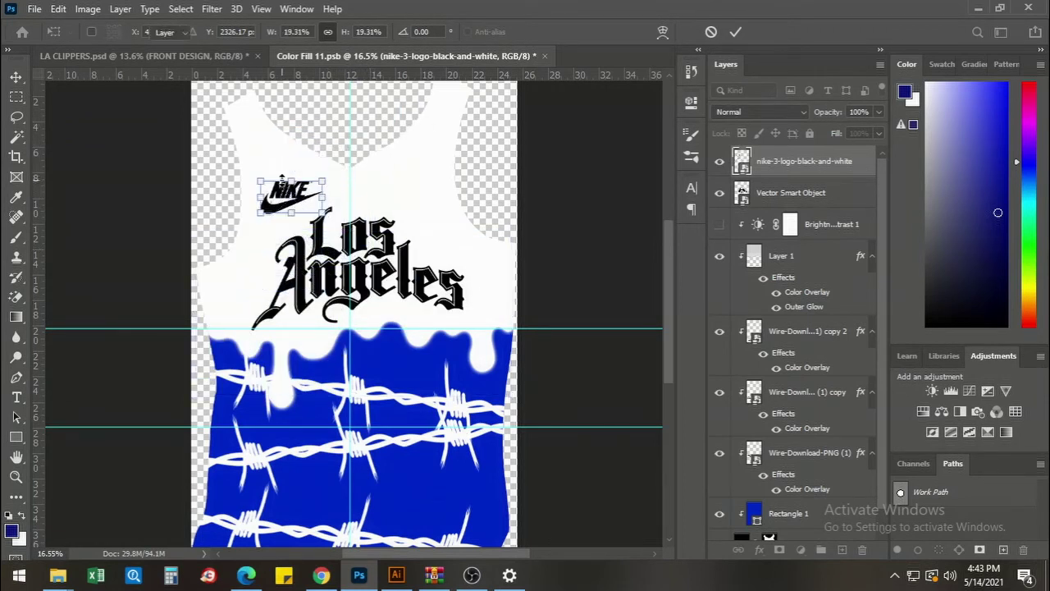
scroll(331, 209, up, 3)
drag(331, 209, 329, 192)
scroll(329, 192, down, 4)
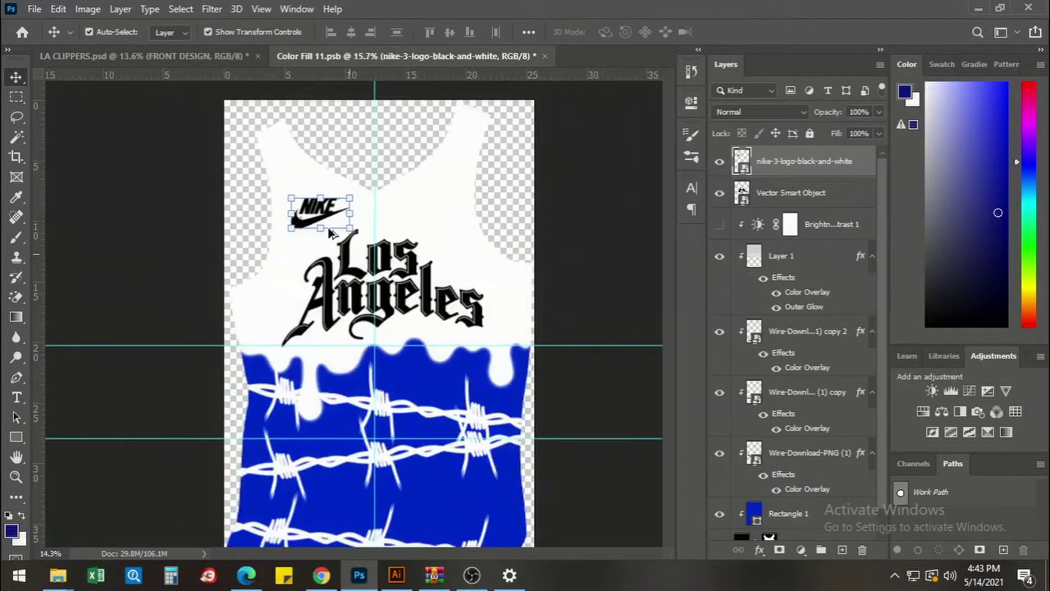
Add a new empty layer above the Nike logo layer in the front design.
click(99, 394)
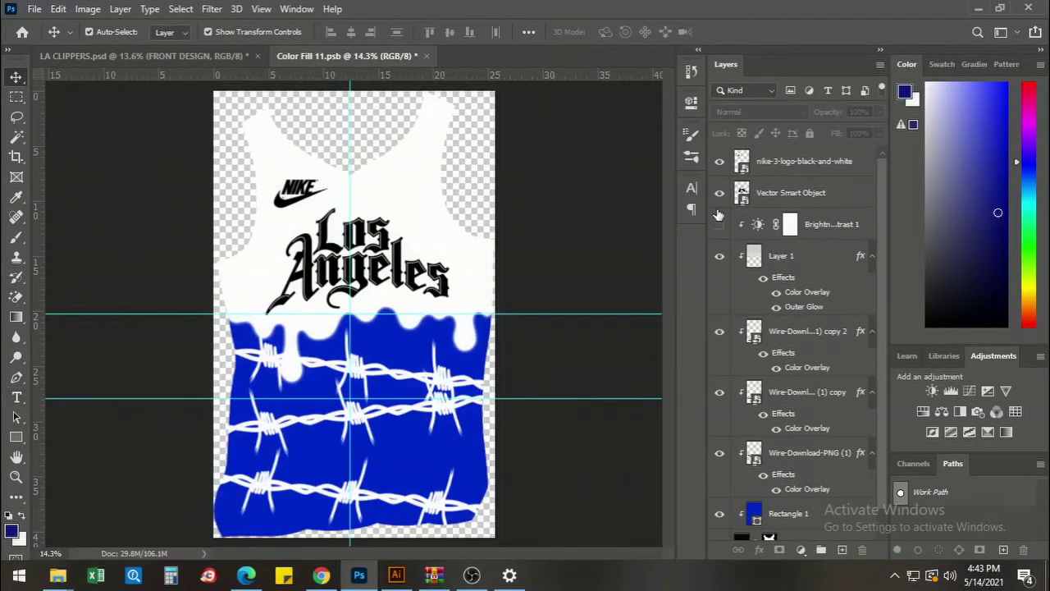
click(777, 166)
click(842, 548)
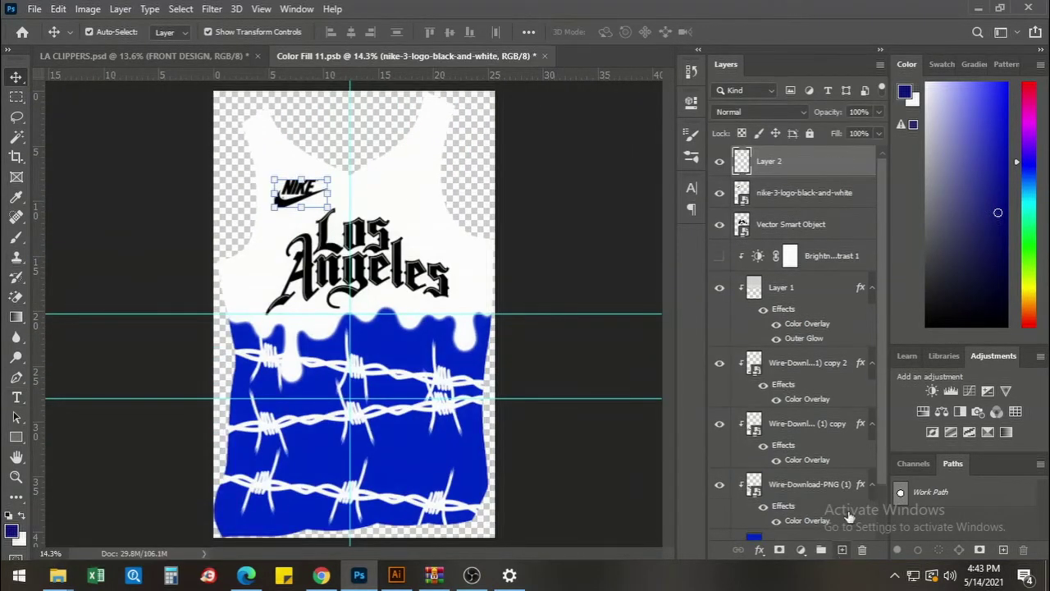
Set up the Type tool with the NBA Clippers font.
click(17, 397)
click(160, 31)
key(BackSpace)
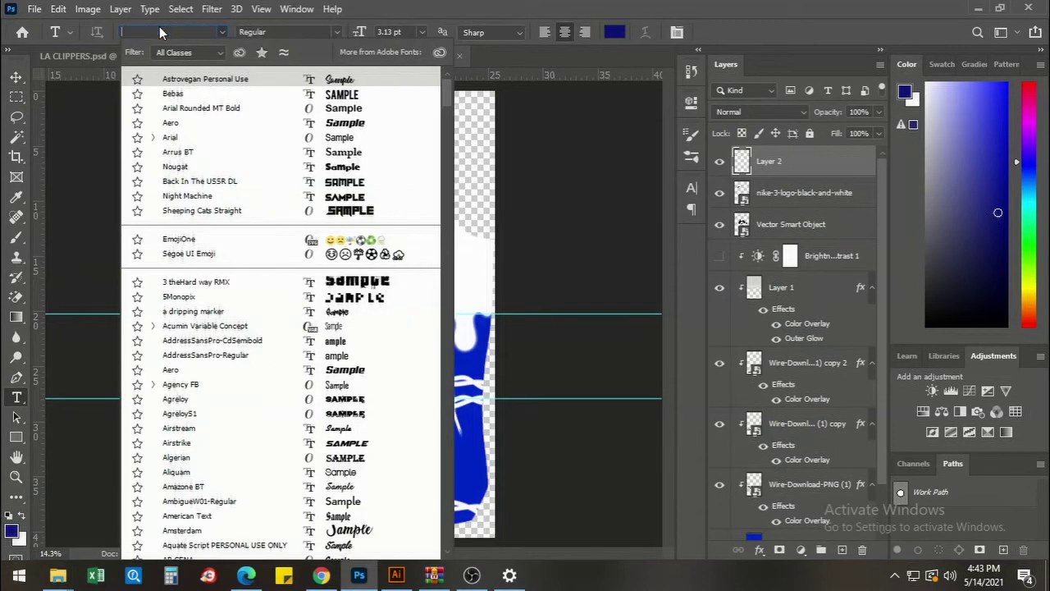
text(nba)
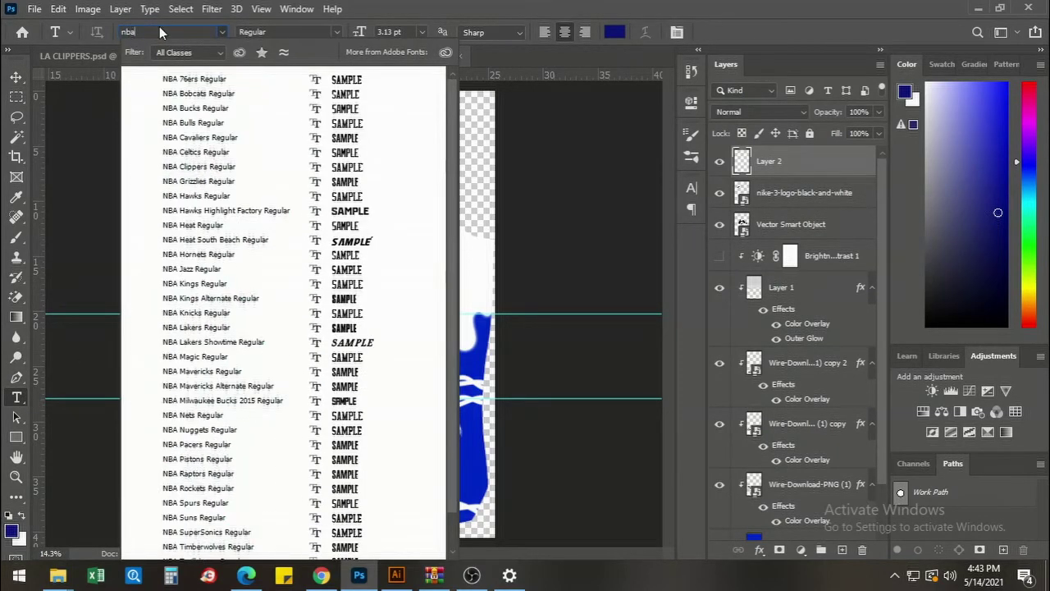
text( la)
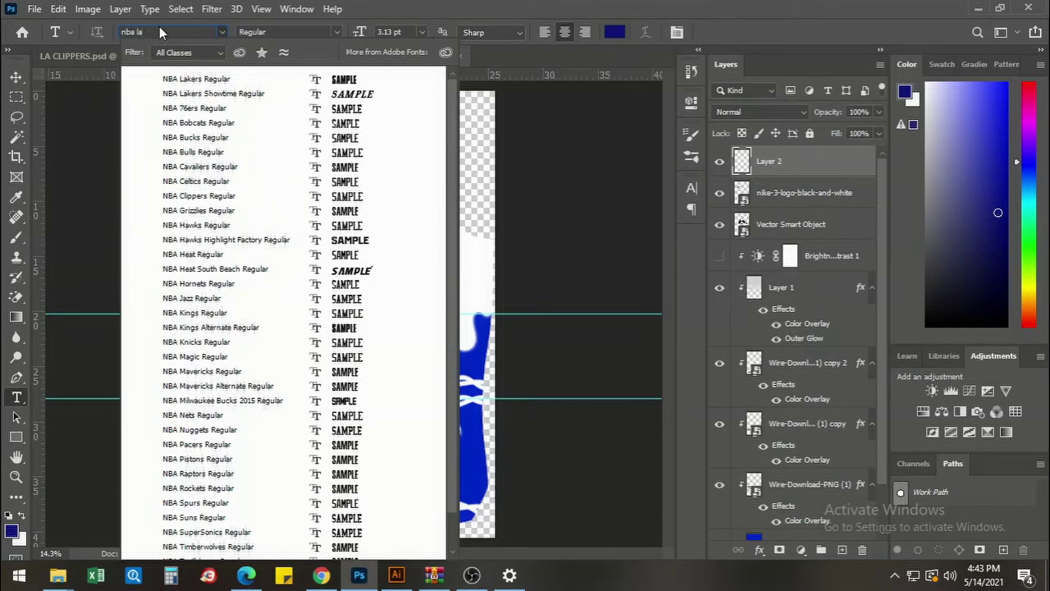
key(BackSpace)
key(BackSpace)
text(cli)
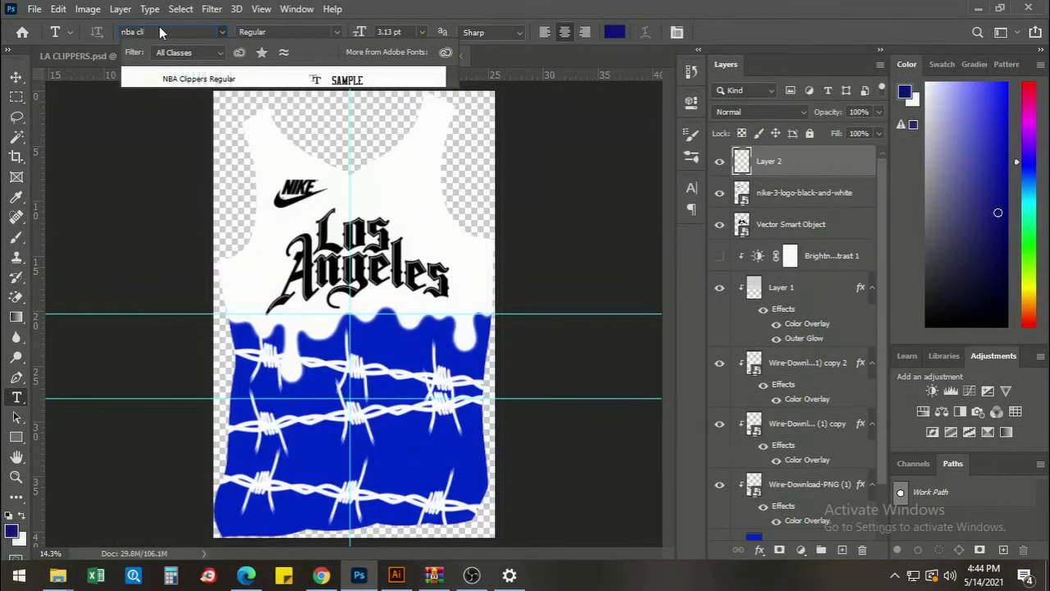
click(180, 78)
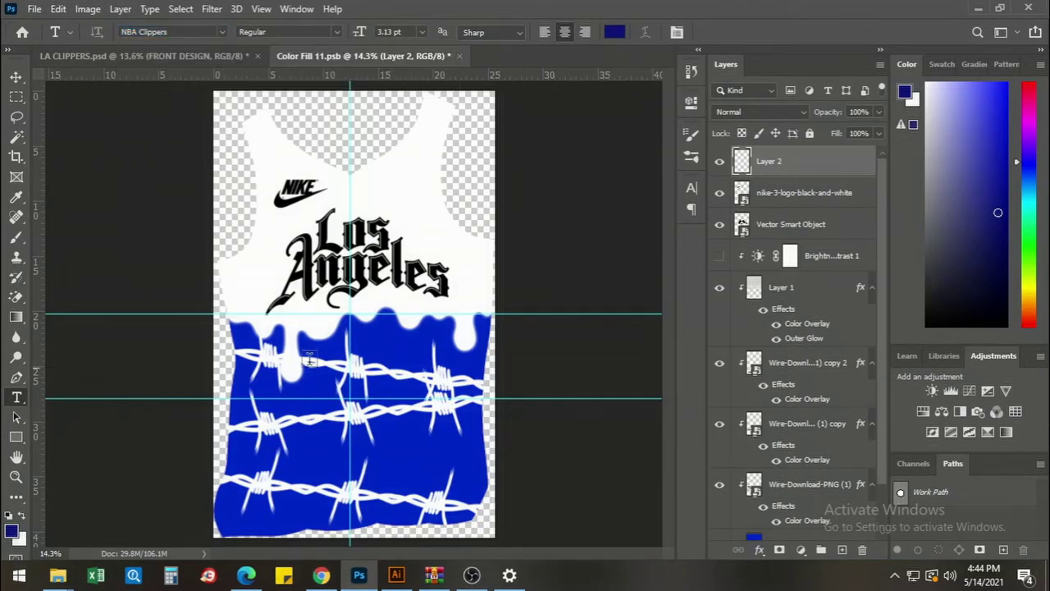
Add the number 2 below the Los Angeles lettering, enlarge it to about 370 pt and place it at the drip edge.
scroll(364, 351, up, 5)
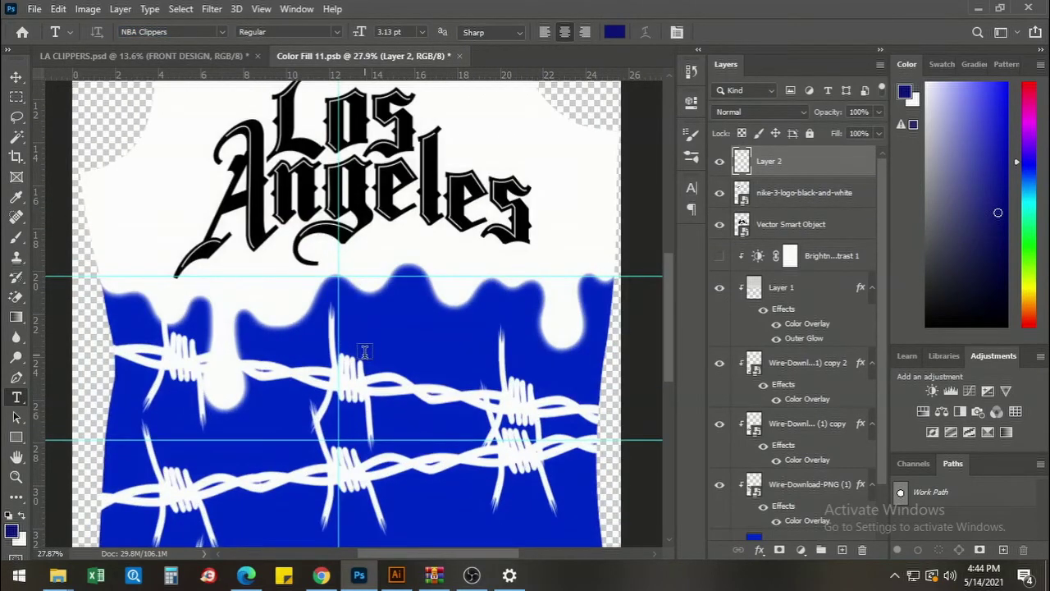
click(364, 351)
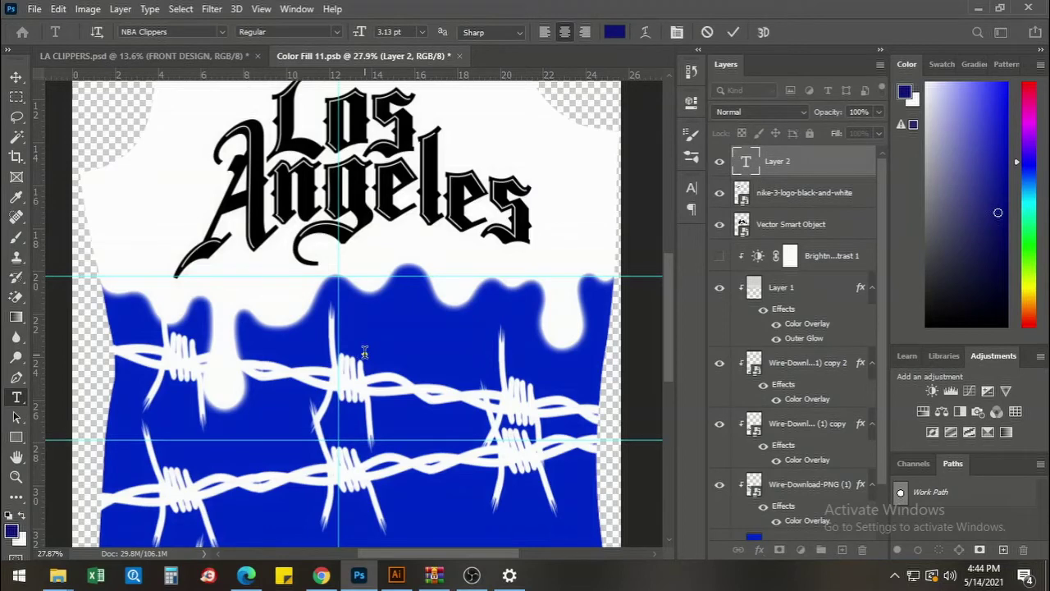
click(17, 76)
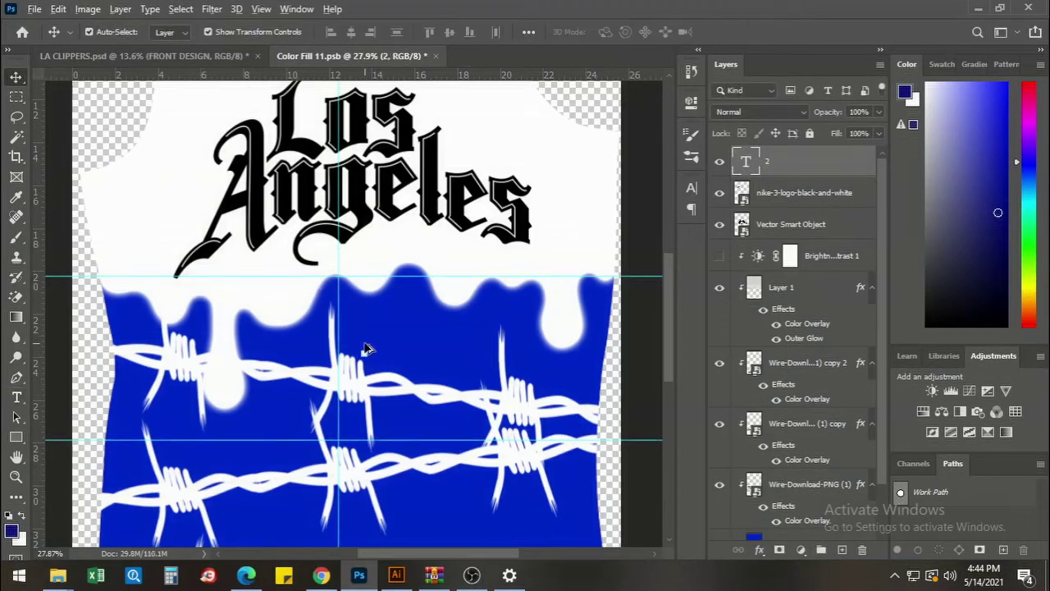
key(ctrl+t)
drag(359, 348, 311, 316)
key(Return)
drag(382, 340, 378, 314)
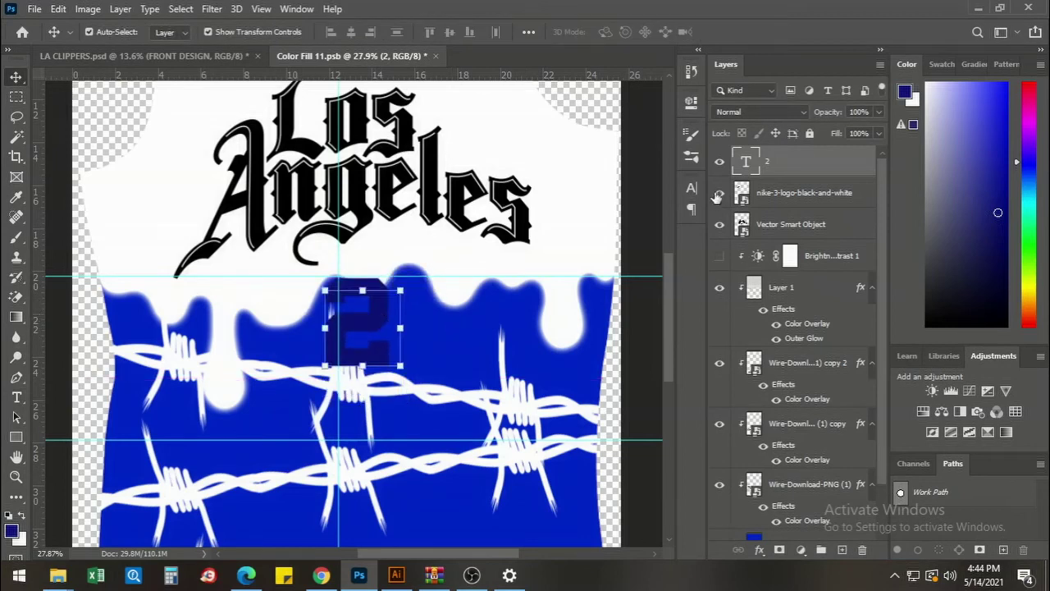
Recolor the number 2 to white (ffffff).
double_click(743, 163)
click(613, 33)
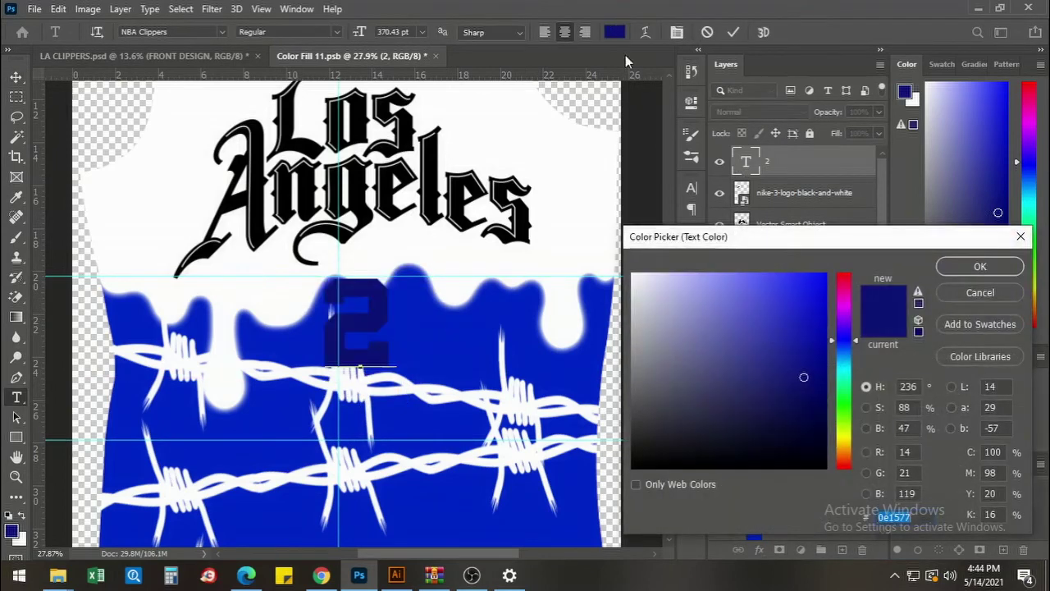
drag(766, 320, 632, 274)
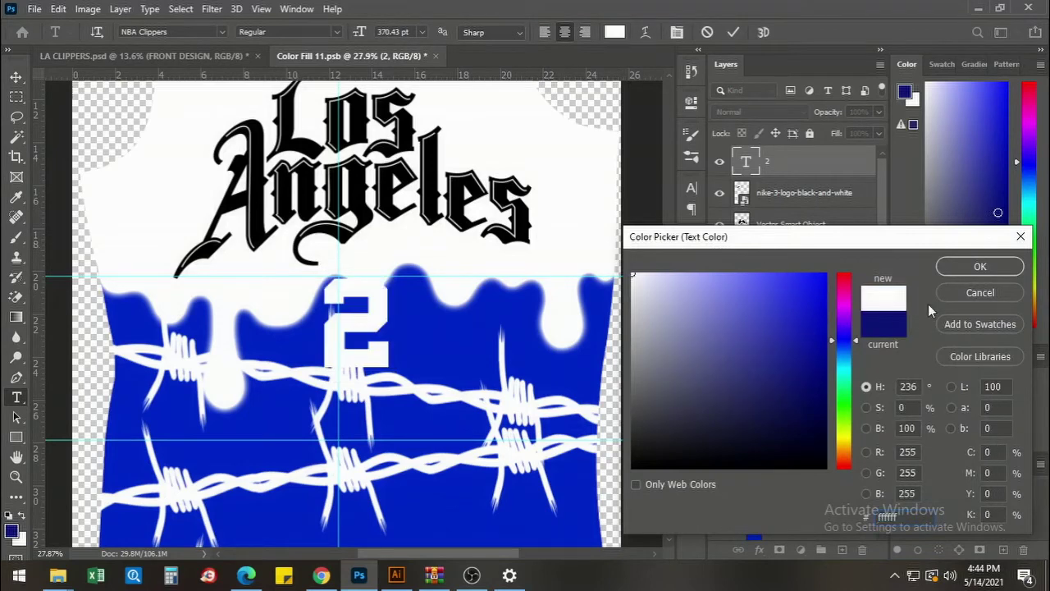
click(980, 266)
key(ctrl+Return)
key(v)
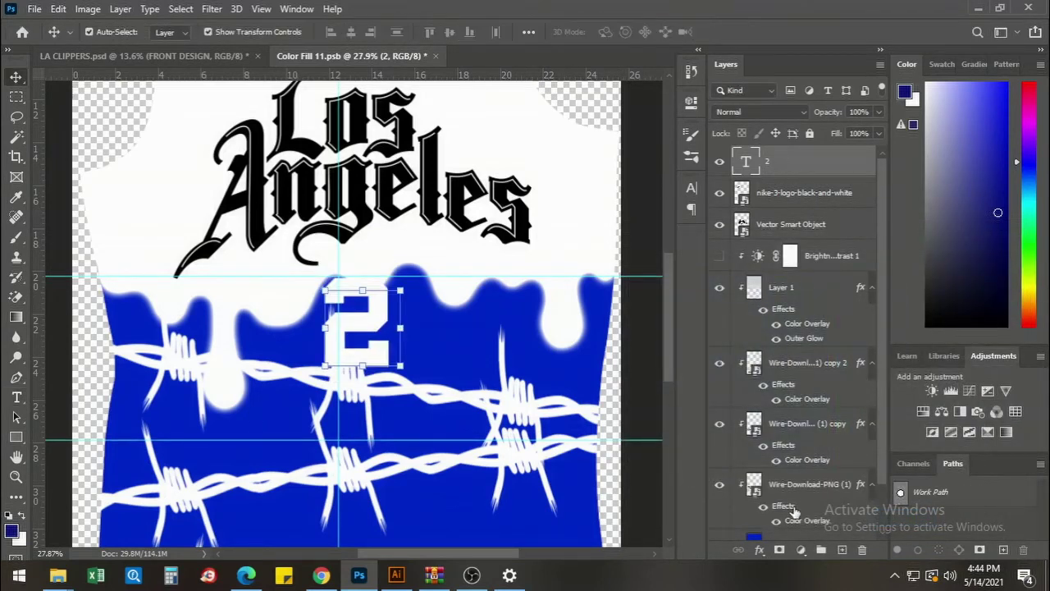
Add a 15 px black outside stroke to the number 2.
click(759, 551)
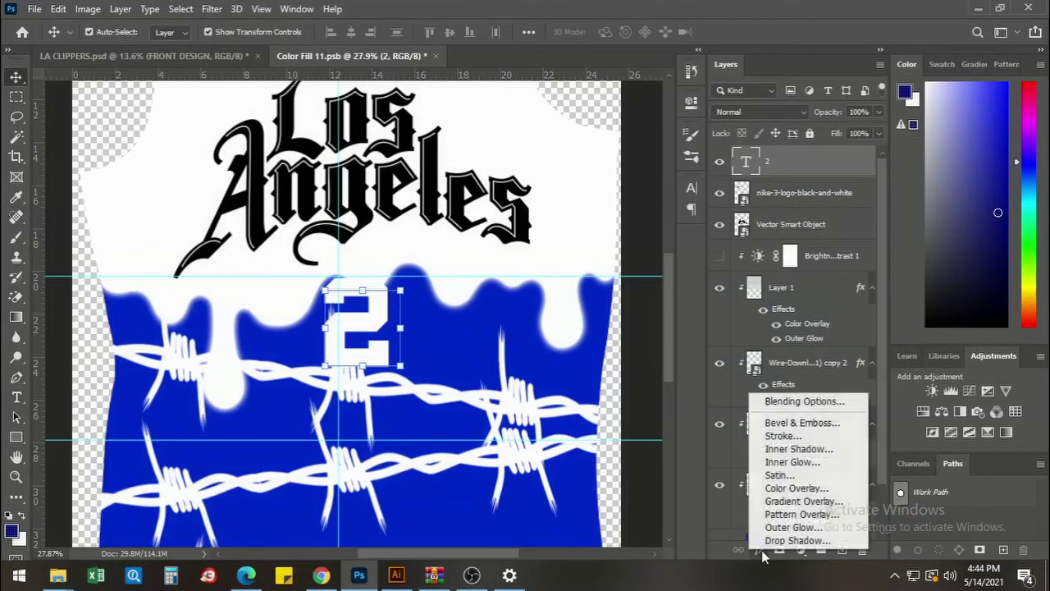
click(783, 435)
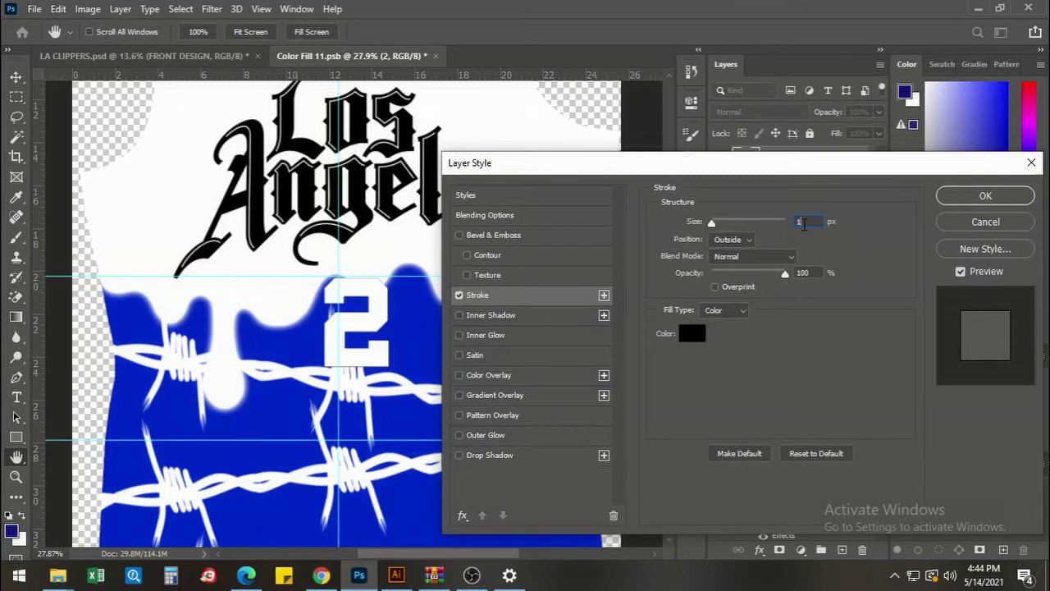
text(25)
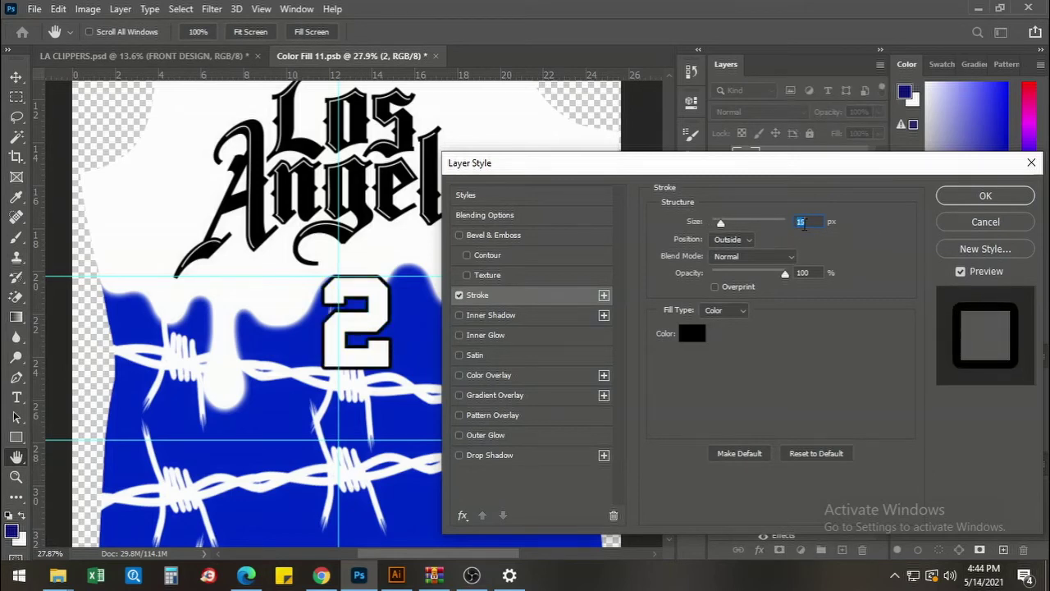
key(Return)
Shrink the number 2 to about 248 pt.
scroll(373, 327, up, 2)
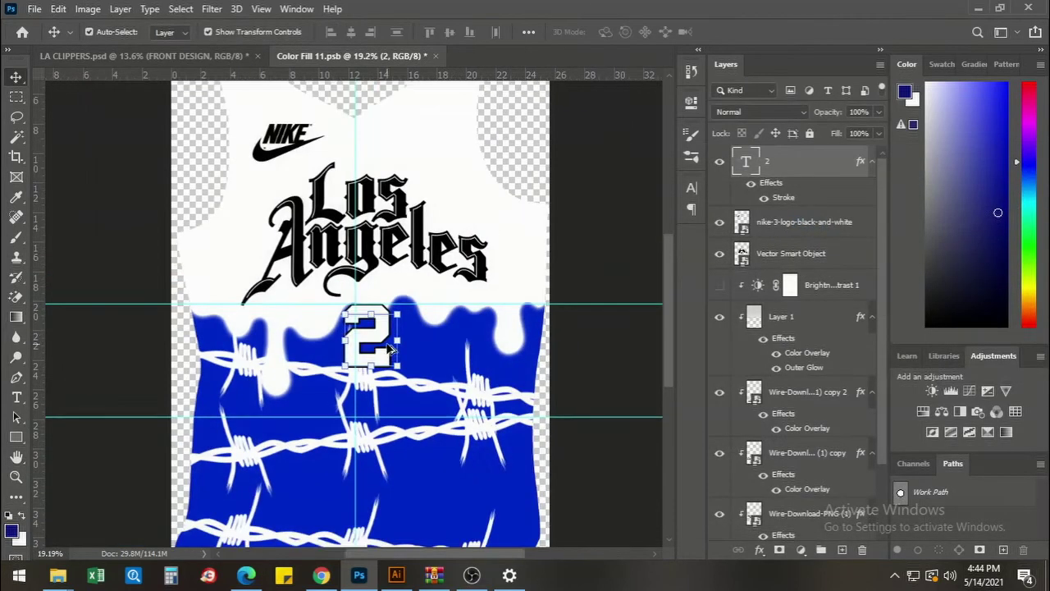
scroll(373, 326, up, 1)
scroll(373, 327, up, 1)
mouse_move(334, 402)
mouse_down()
mouse_move(344, 392)
mouse_move(337, 413)
mouse_up()
key(Return)
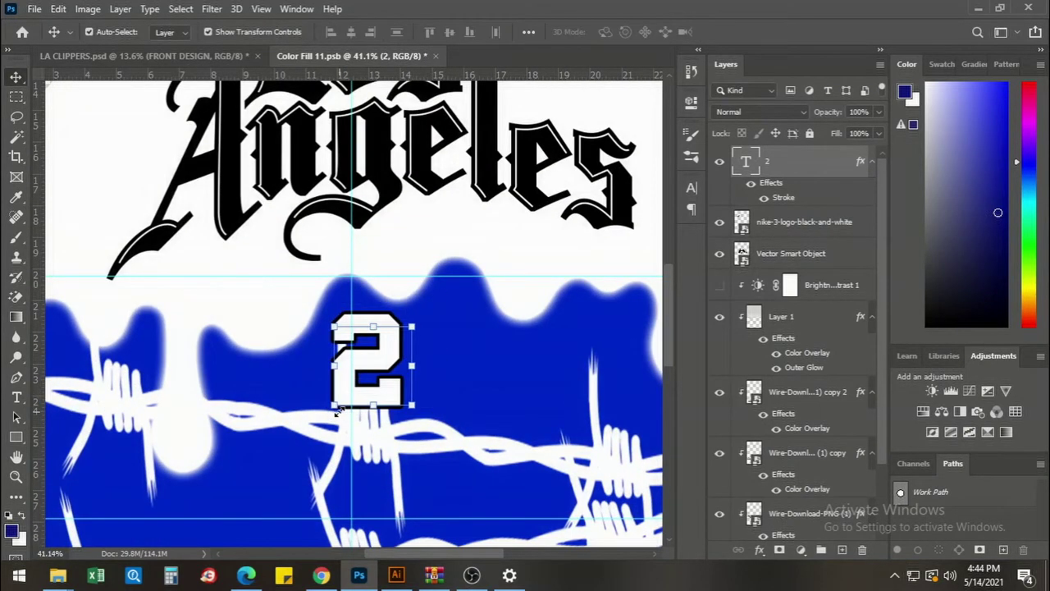
Nudge the number 2 sideways to center it on the vertical guide.
key(shift+Left)
key(shift+Left)
key(shift+Left)
key(shift+Left)
key(shift+Left)
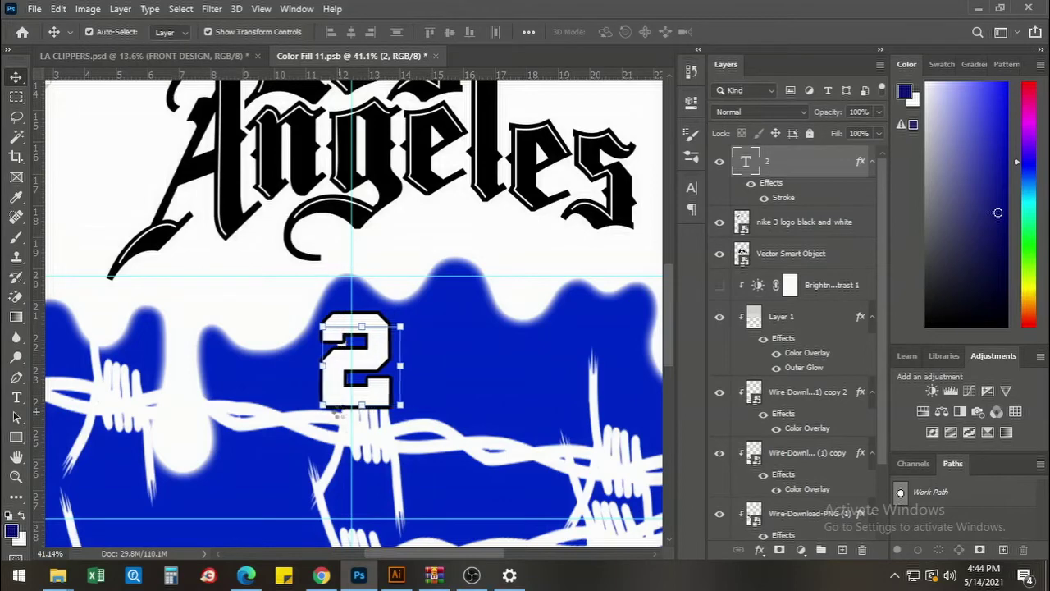
click(853, 221)
key(alt+bracketright)
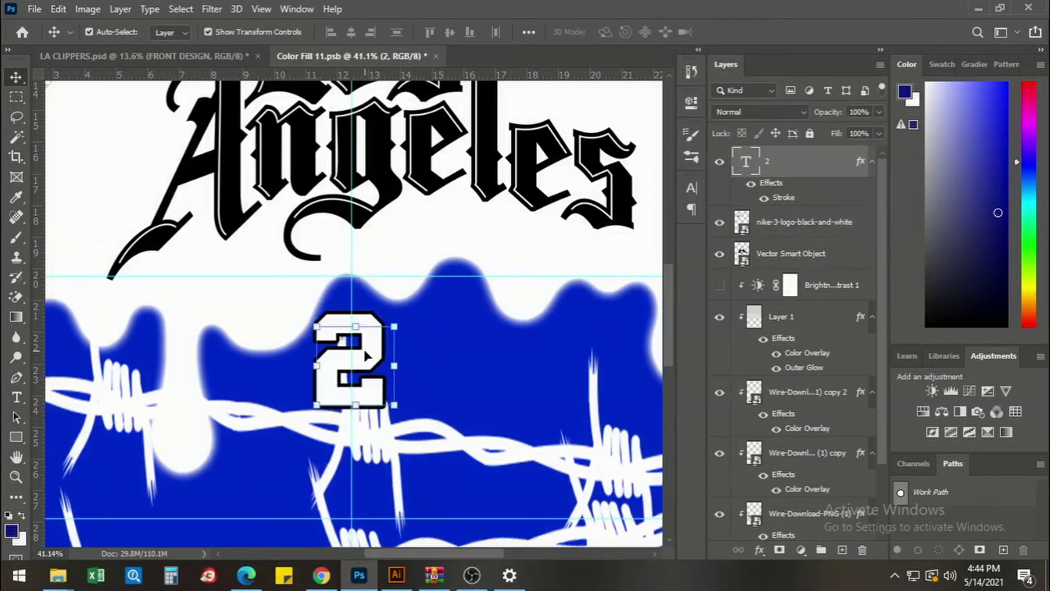
Move the number 2 up to the edge of the drips beneath the Los Angeles lettering.
alt+scroll(394, 344, down, 5)
alt+scroll(358, 312, up, 2)
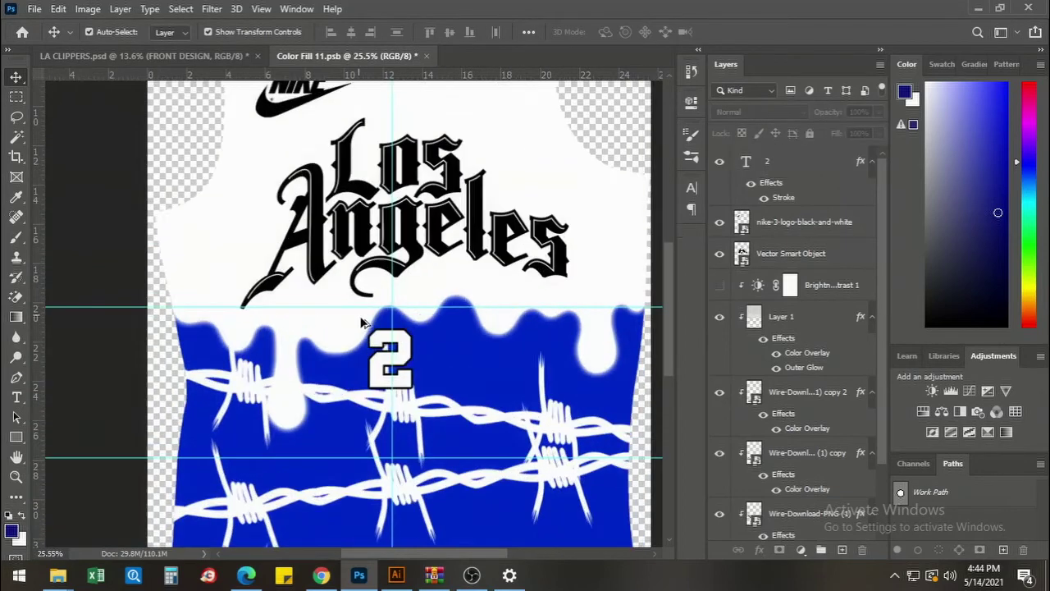
double_click(411, 353)
click(15, 77)
click(389, 328)
drag(388, 327, 397, 325)
key(Return)
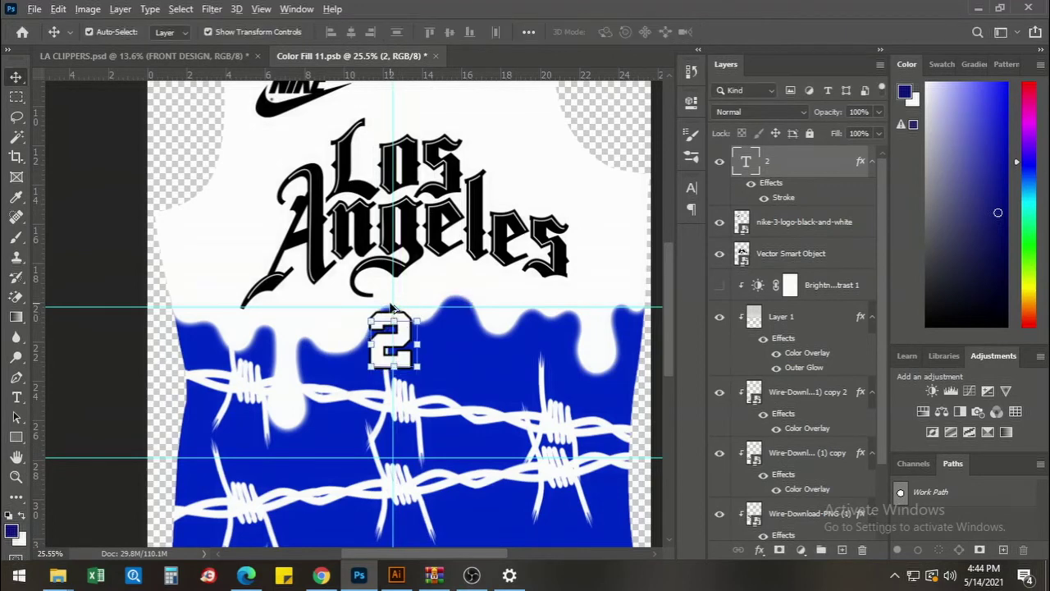
Move the number 2 to the upper chest opposite the Nike logo and fine-tune its position.
alt+scroll(409, 320, down, 1)
drag(402, 346, 490, 131)
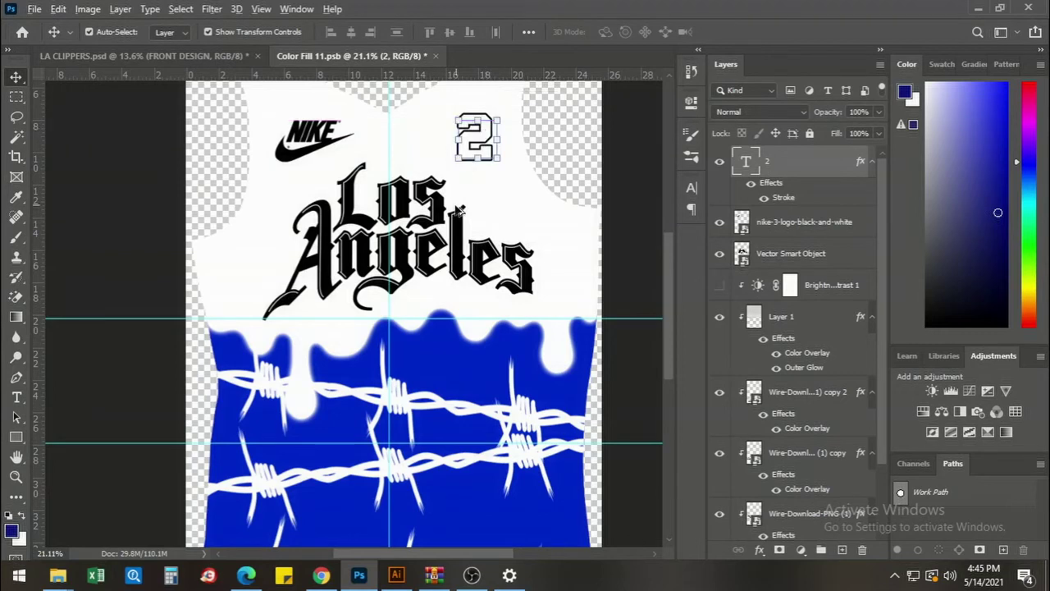
alt+scroll(563, 227, down, 1)
click(563, 227)
alt+scroll(435, 195, up, 1)
double_click(403, 187)
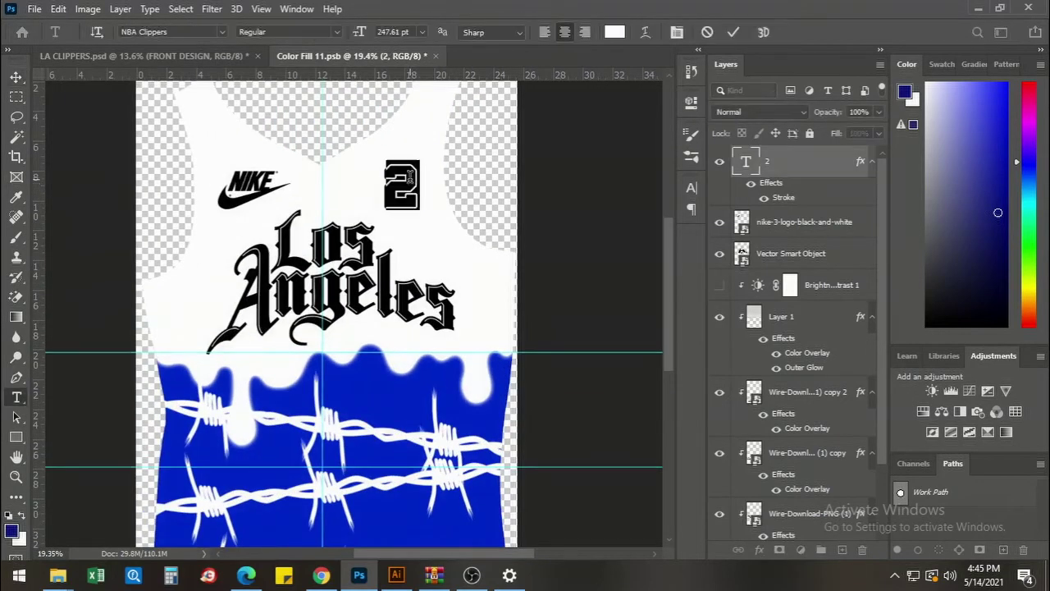
drag(409, 171, 413, 168)
alt+scroll(537, 197, down, 5)
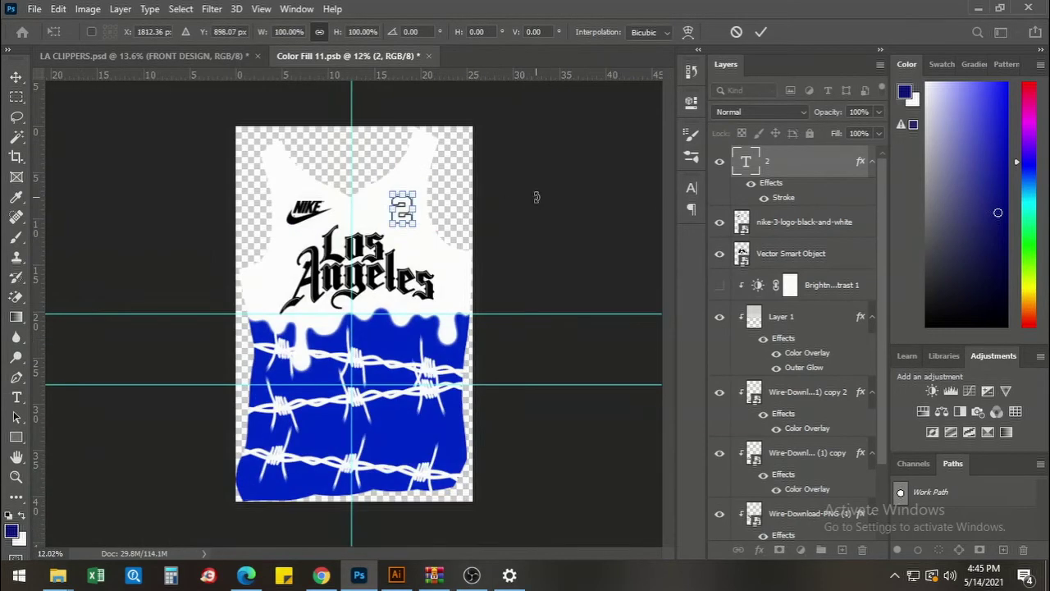
Save and close the front design and inspect the updated jersey front in the LA CLIPPERS.psd mockup.
key(ctrl+s)
click(459, 222)
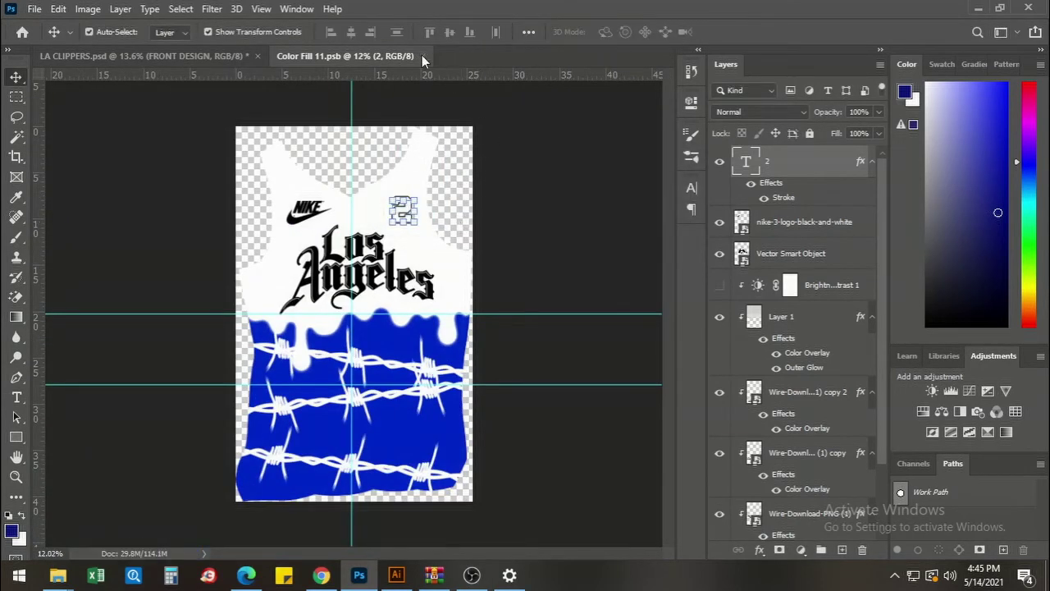
click(423, 56)
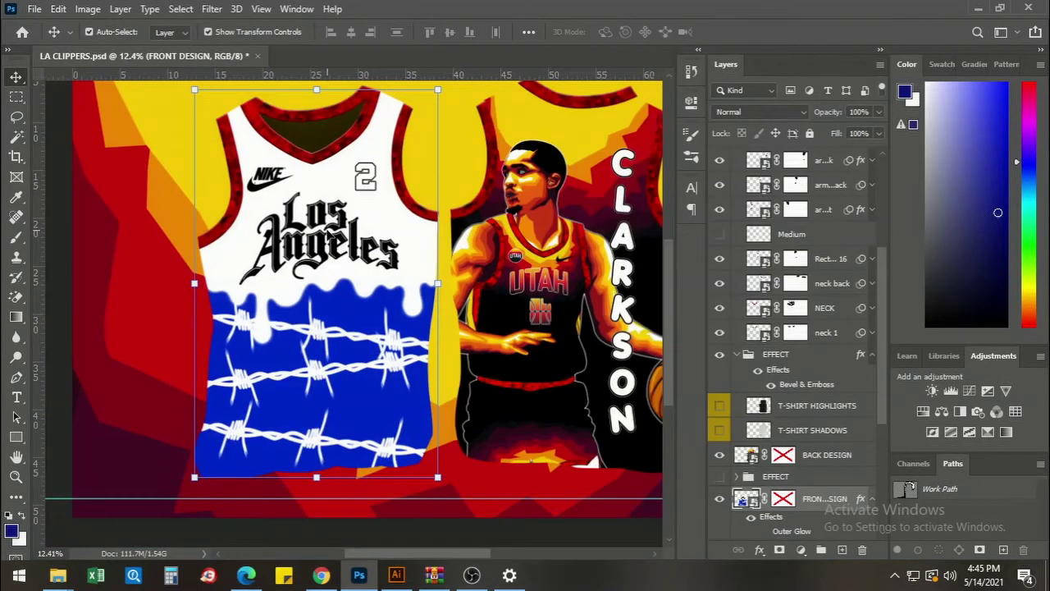
scroll(188, 183, down, 2)
scroll(235, 246, up, 3)
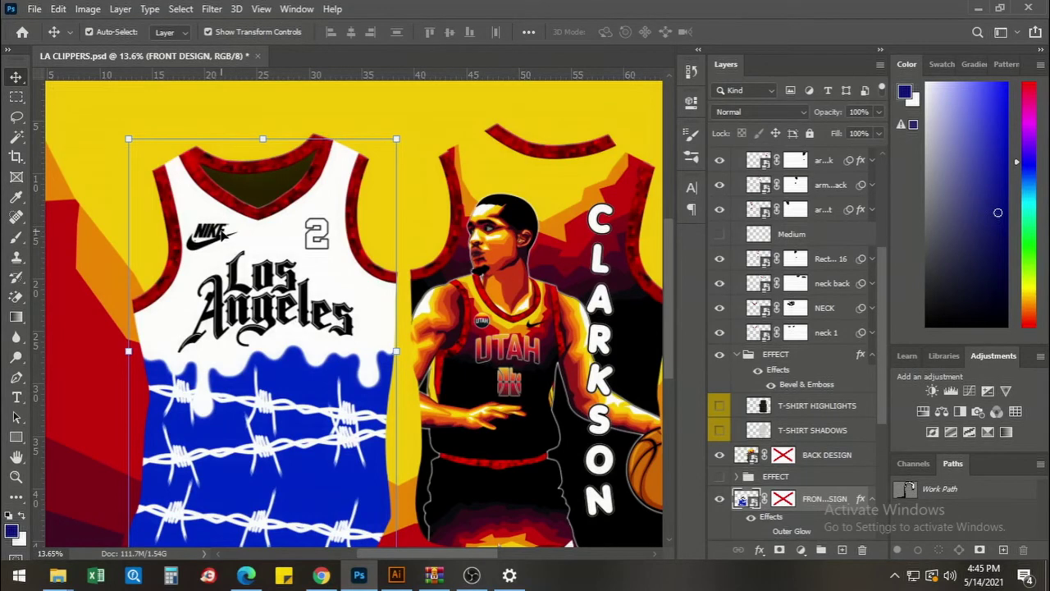
Find the Rectangle 16 armhole trim in the NECK AND ARM group and open its smart object contents.
scroll(763, 428, down, 3)
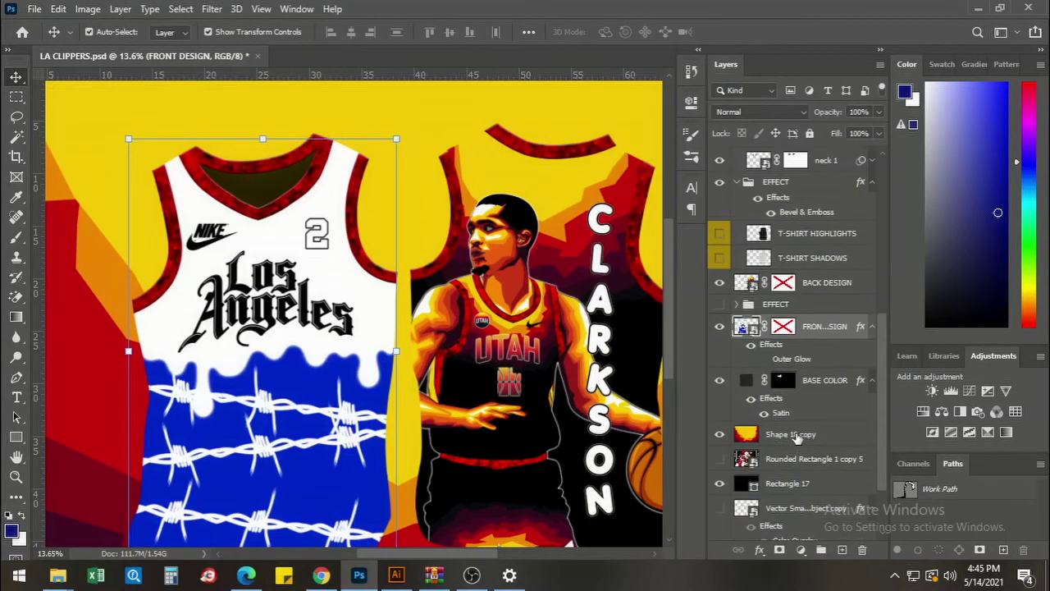
scroll(783, 432, up, 5)
scroll(775, 433, down, 2)
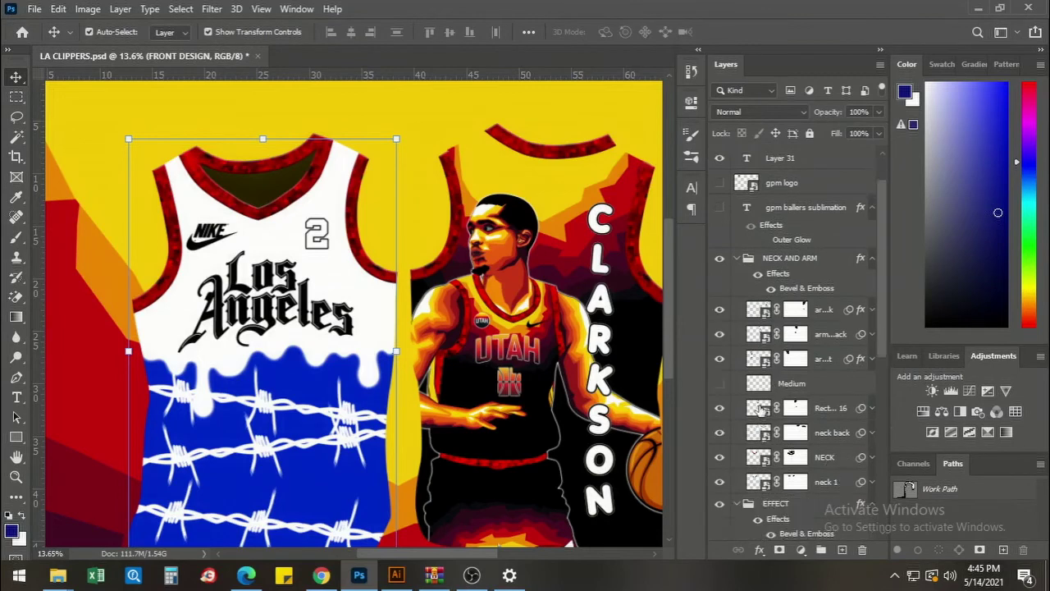
click(763, 410)
click(754, 432)
click(761, 410)
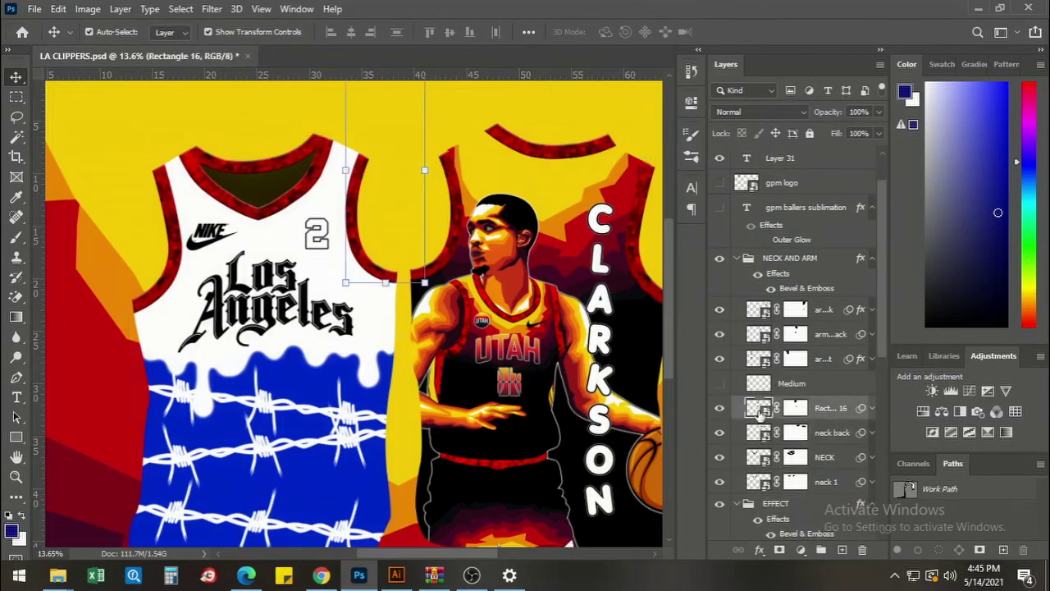
double_click(759, 409)
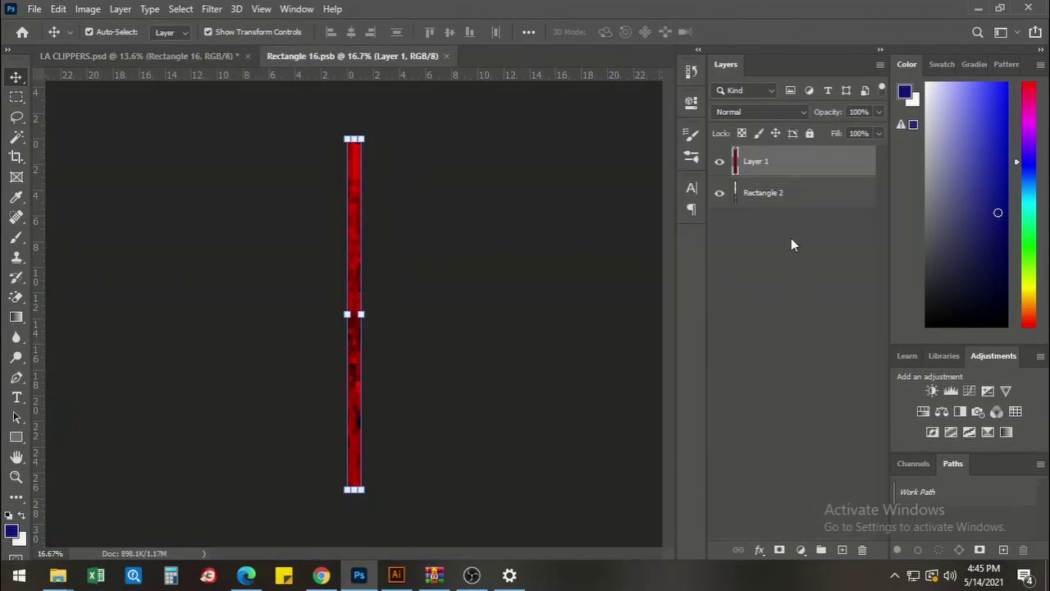
Remove the red texture from the Rectangle 16 trim and cover the strip with a dark red rectangle about 166 × 2802 px.
key(Delete)
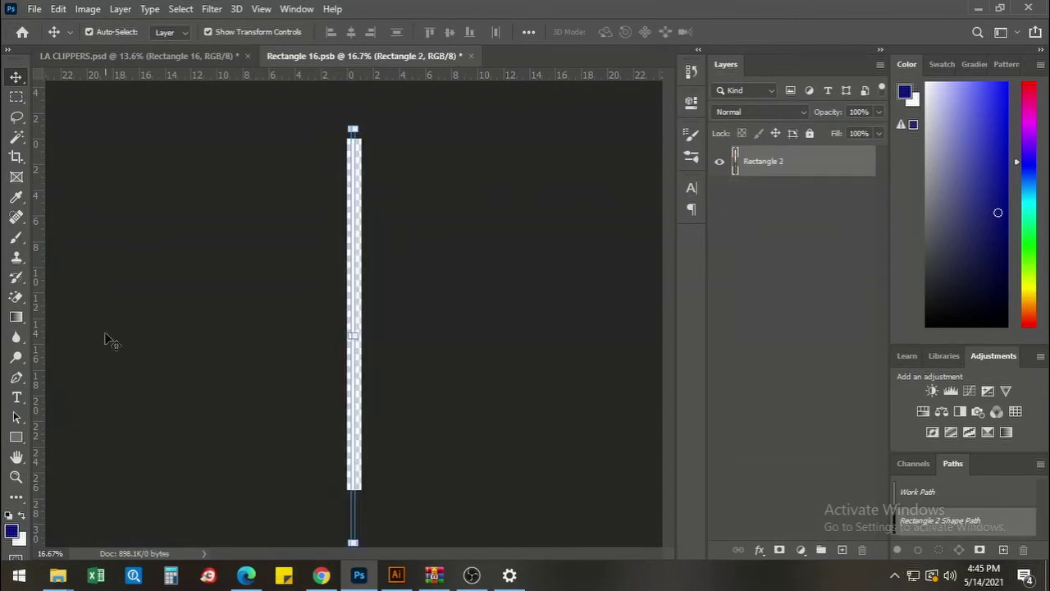
click(16, 435)
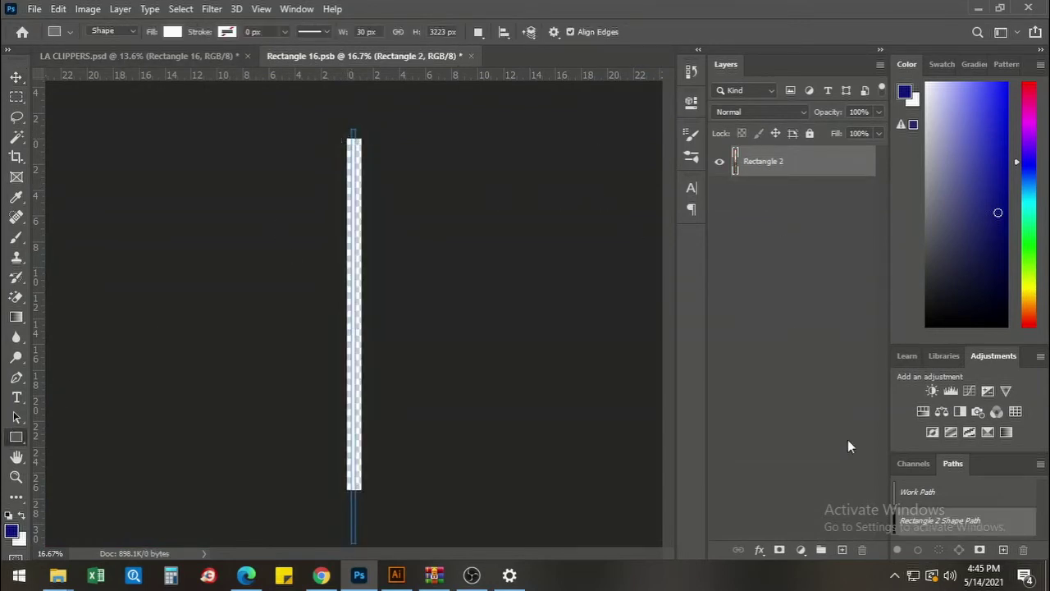
key(ctrl+z)
scroll(333, 150, up, 1)
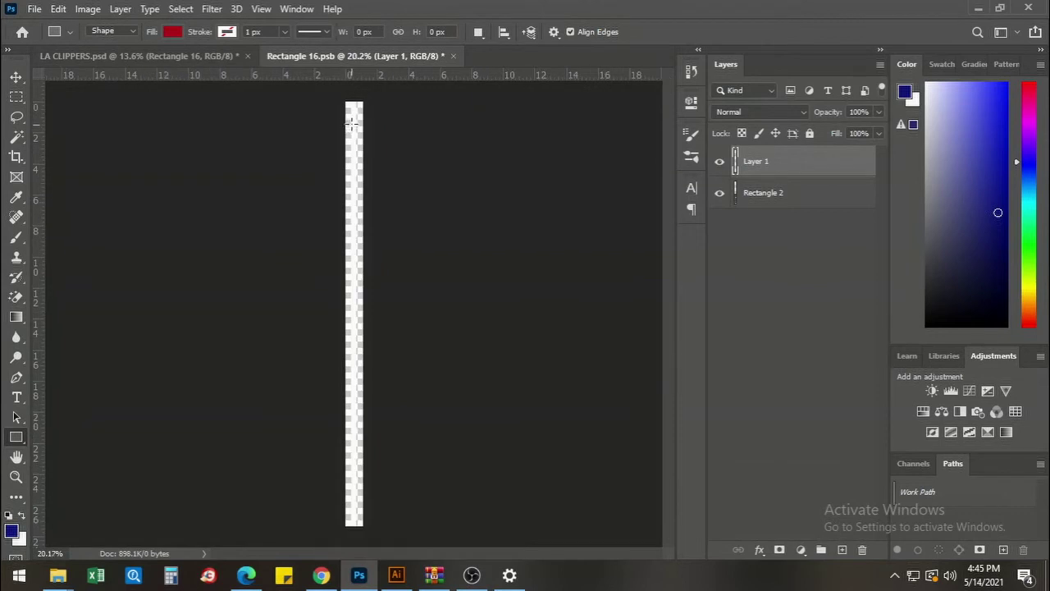
drag(339, 96, 366, 529)
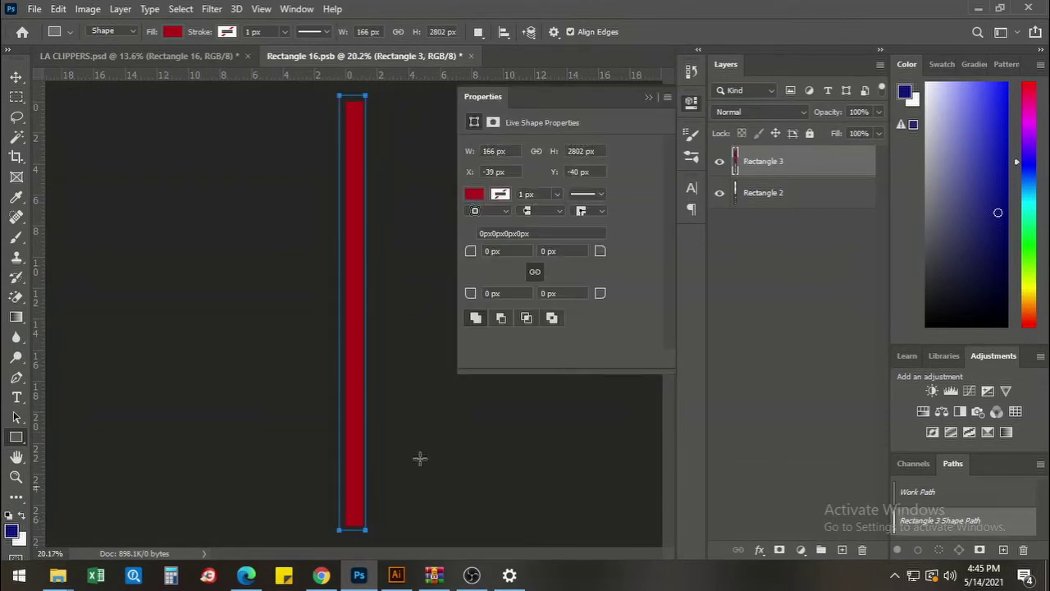
click(648, 98)
Sample the blue of the jersey front in LA CLIPPERS.psd and copy its colour code.
click(194, 56)
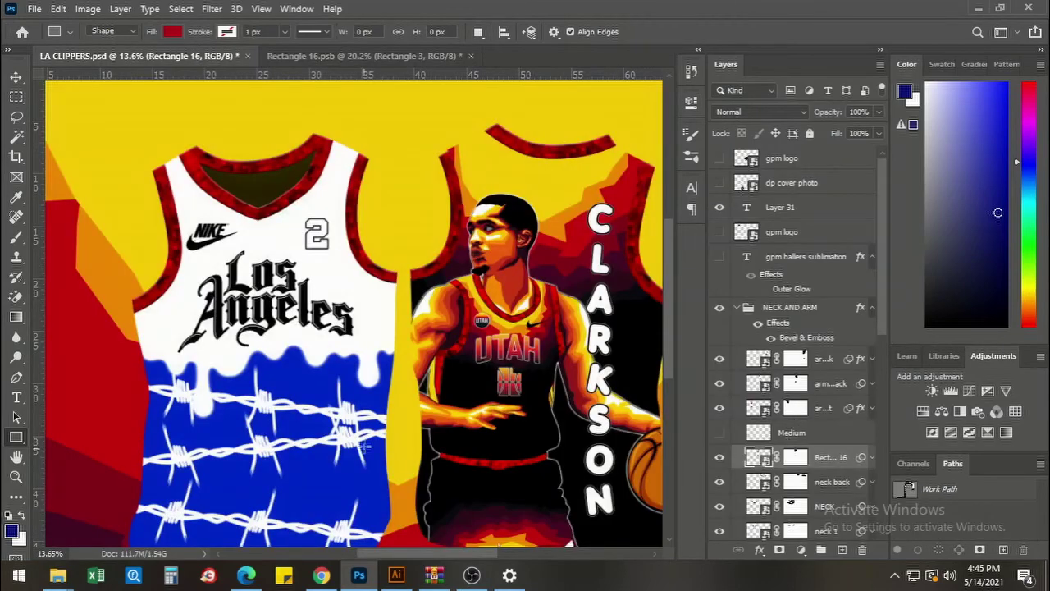
scroll(364, 445, down, 2)
key(i)
scroll(264, 323, up, 2)
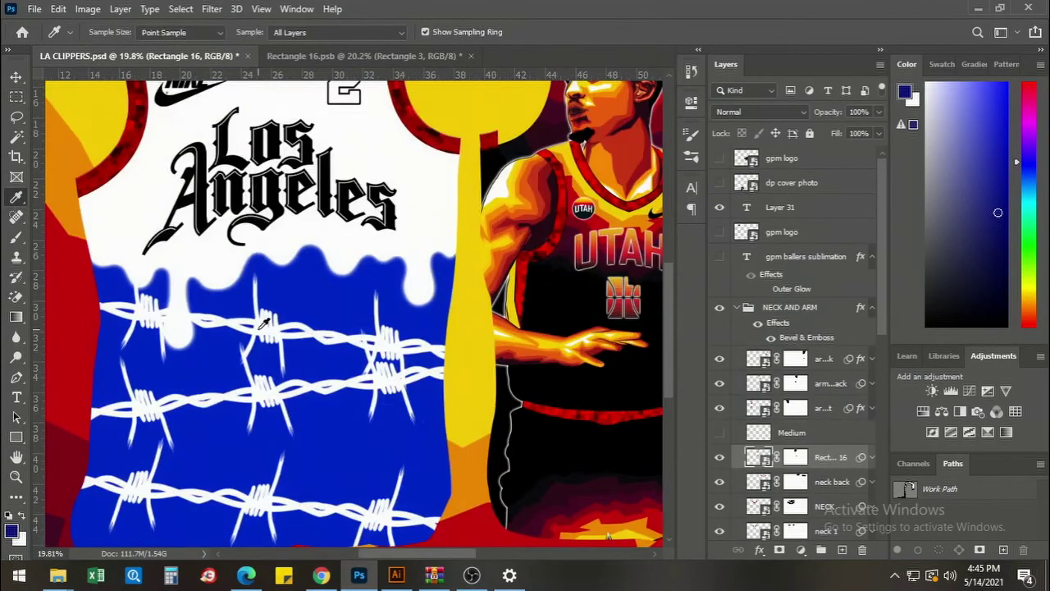
click(332, 287)
scroll(356, 396, down, 2)
click(335, 405)
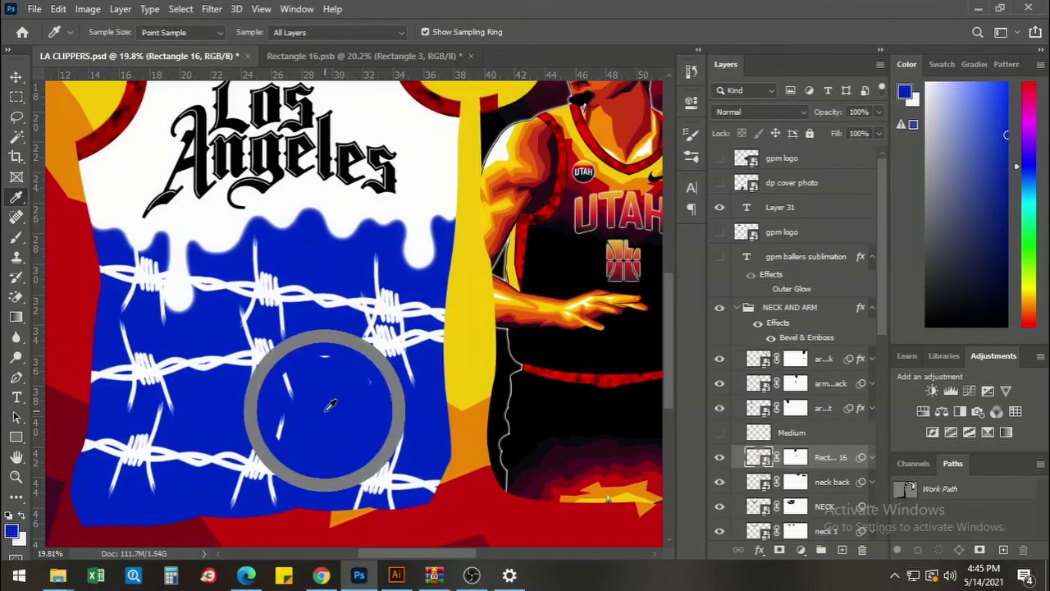
right_click(350, 417)
click(382, 541)
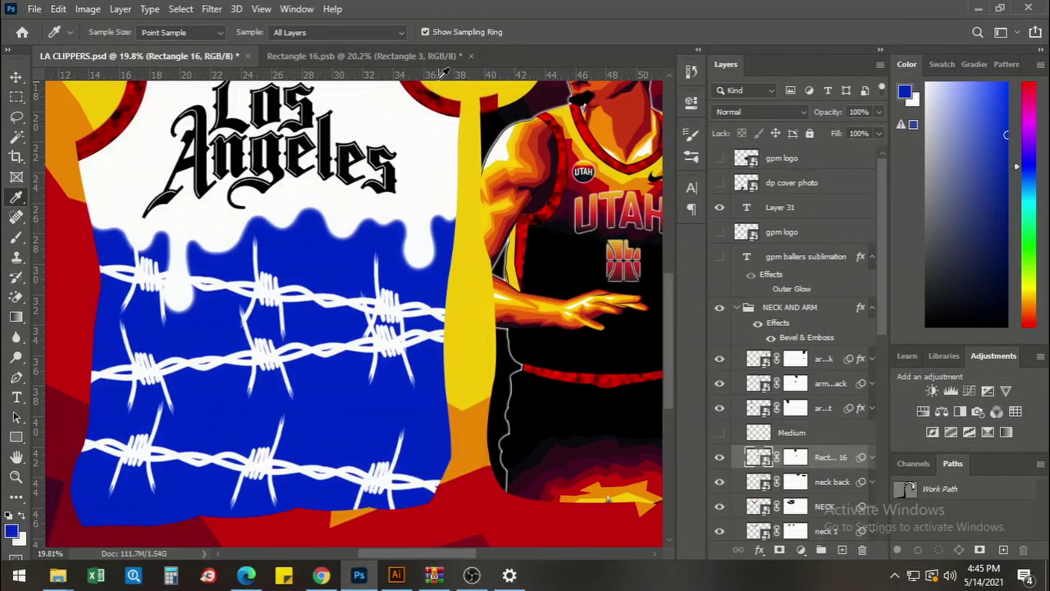
Recolour the dark red rectangle in Rectangle 16.psb with the copied jersey blue.
click(410, 59)
double_click(736, 171)
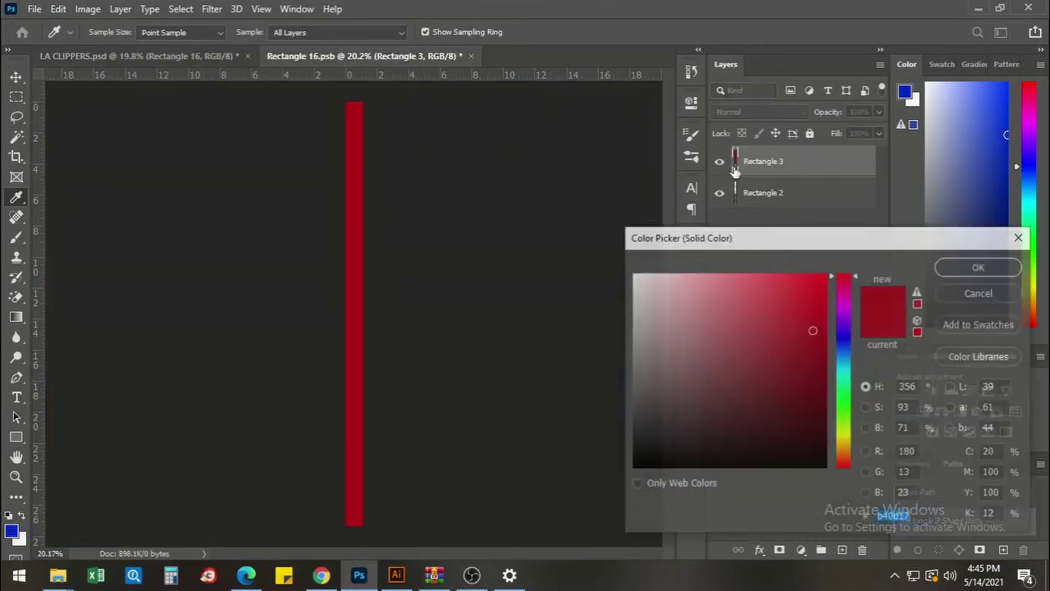
key(ctrl+v)
key(Return)
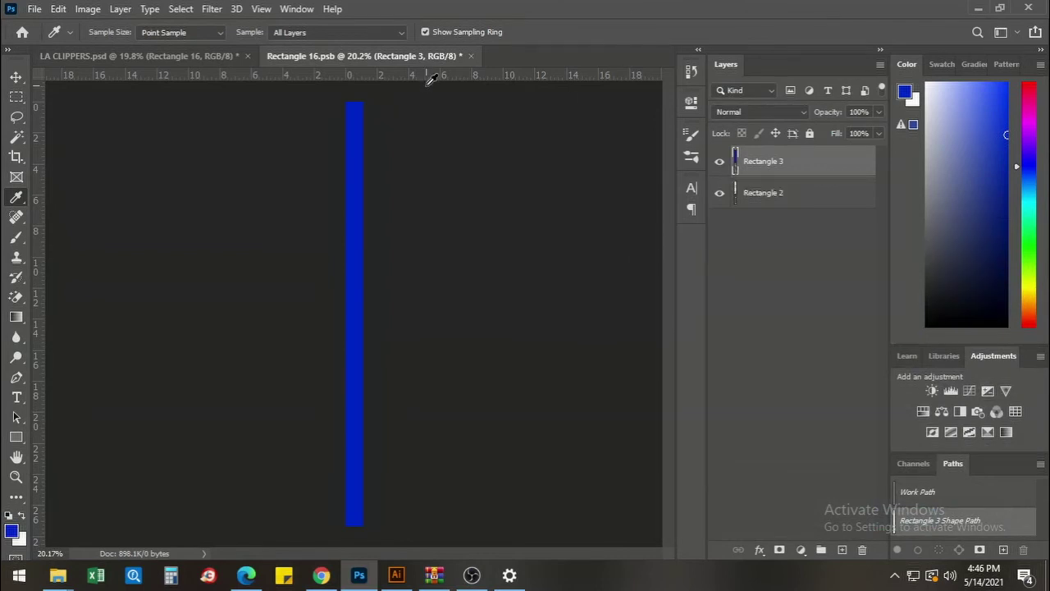
Draw a narrower rectangle about 99 × 2782 px over the left part of the blue strip and fill it with white.
click(17, 437)
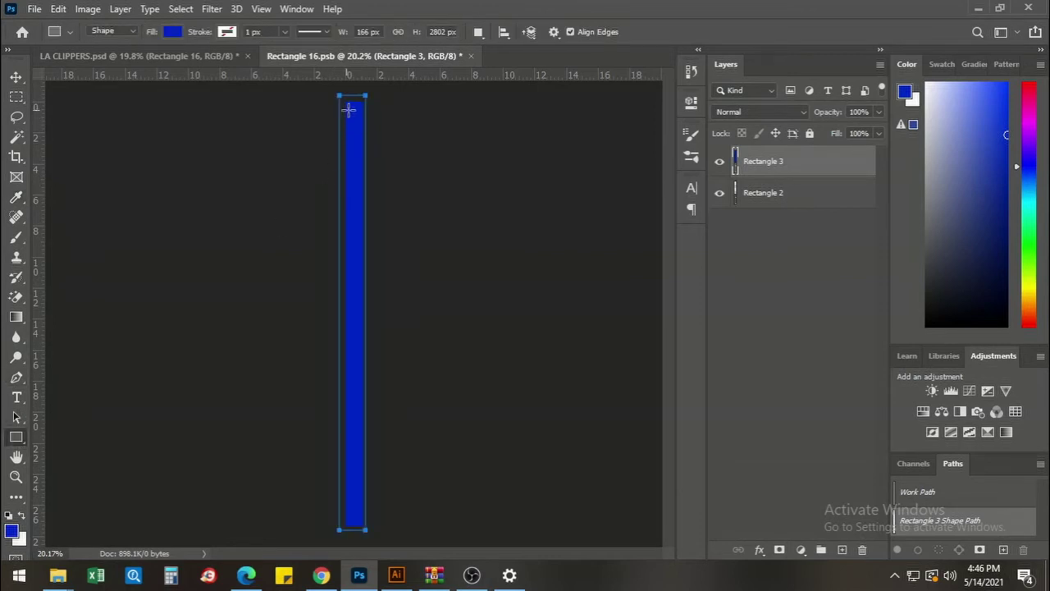
click(841, 549)
drag(340, 98, 355, 529)
click(646, 98)
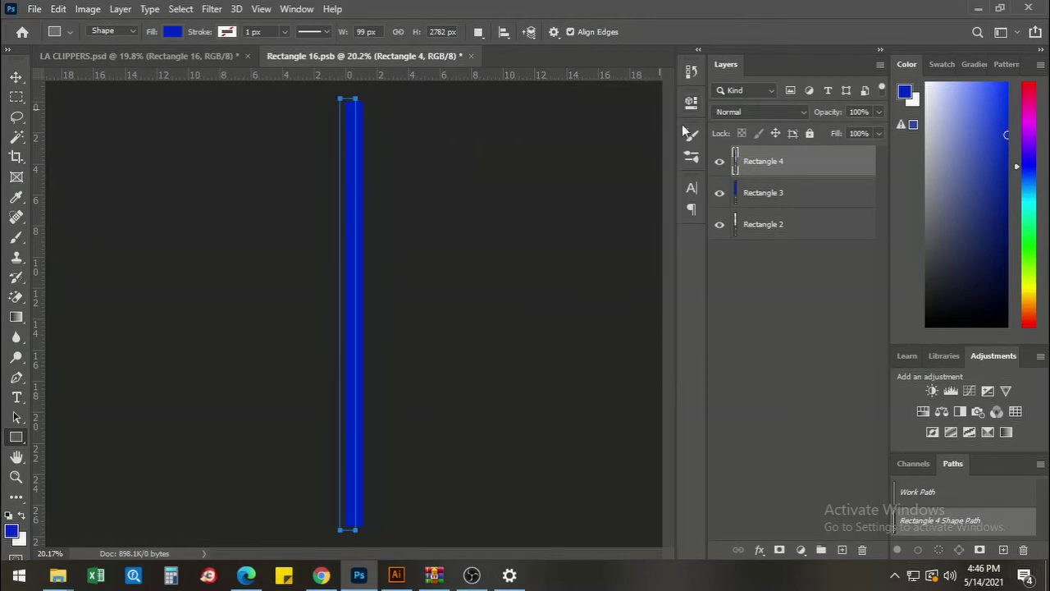
double_click(736, 167)
click(974, 269)
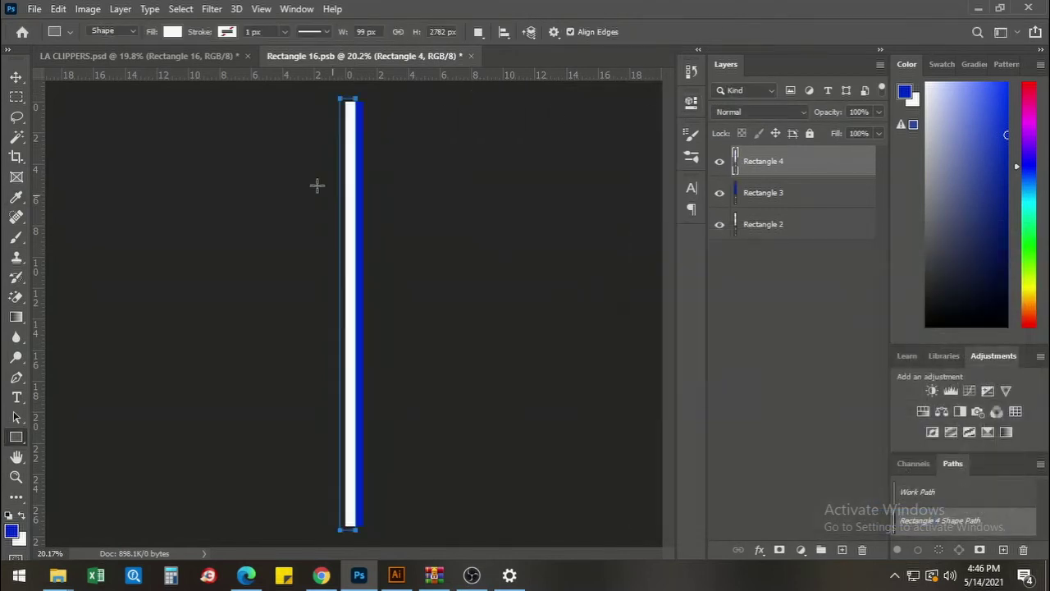
Shift the white stripe slightly left, save the armhole trim and check it on the LA CLIPPERS.psd mockup.
click(22, 79)
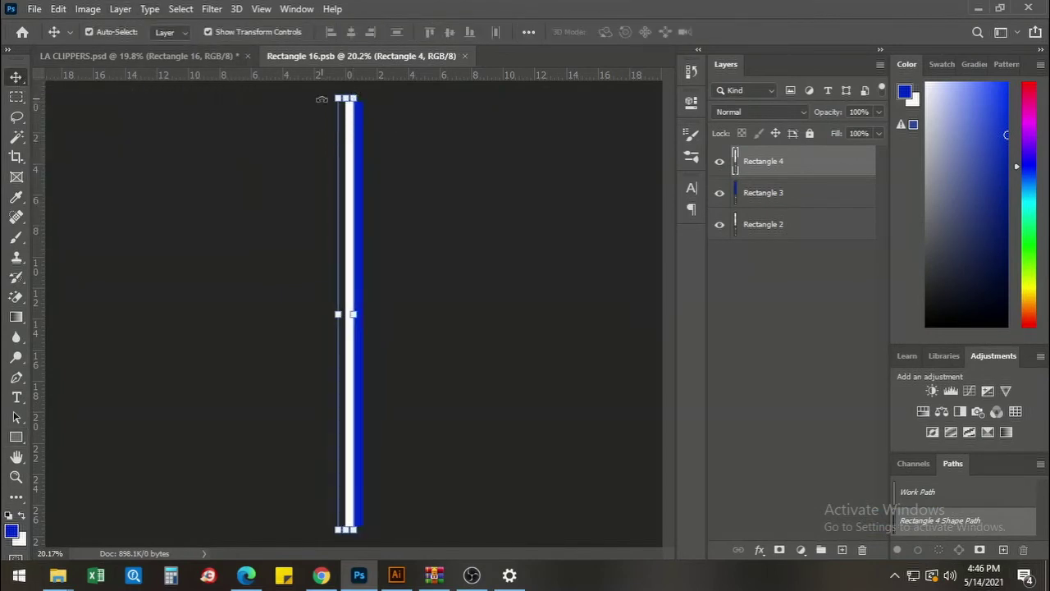
click(140, 54)
scroll(369, 176, up, 5)
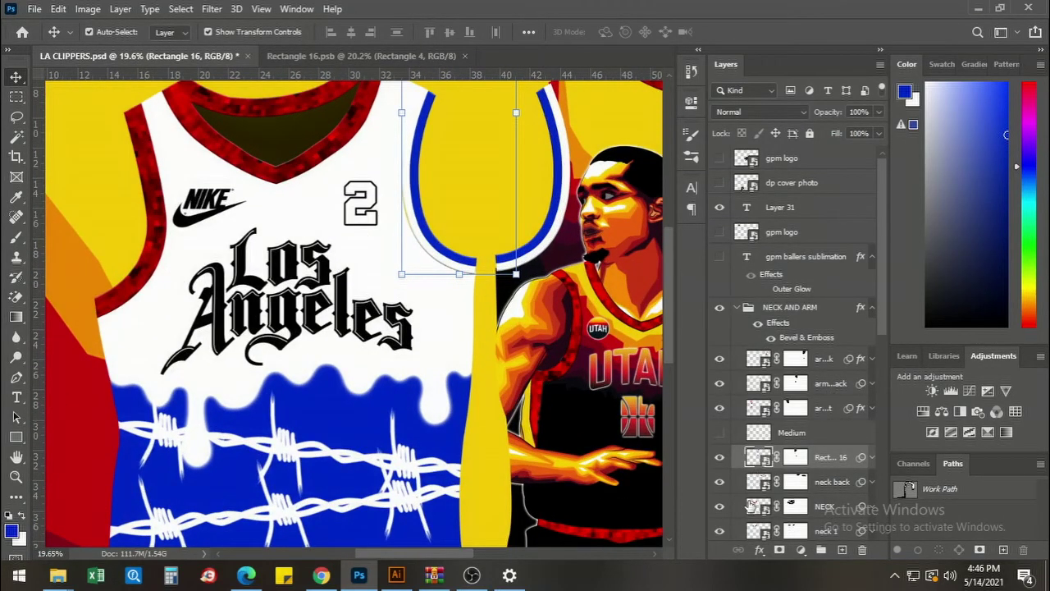
Nudge the FRONT DESIGN layer slightly to the right against the new blue and white armhole trim.
click(751, 506)
click(434, 289)
key(Right)
key(Right)
key(Right)
key(Right)
key(Right)
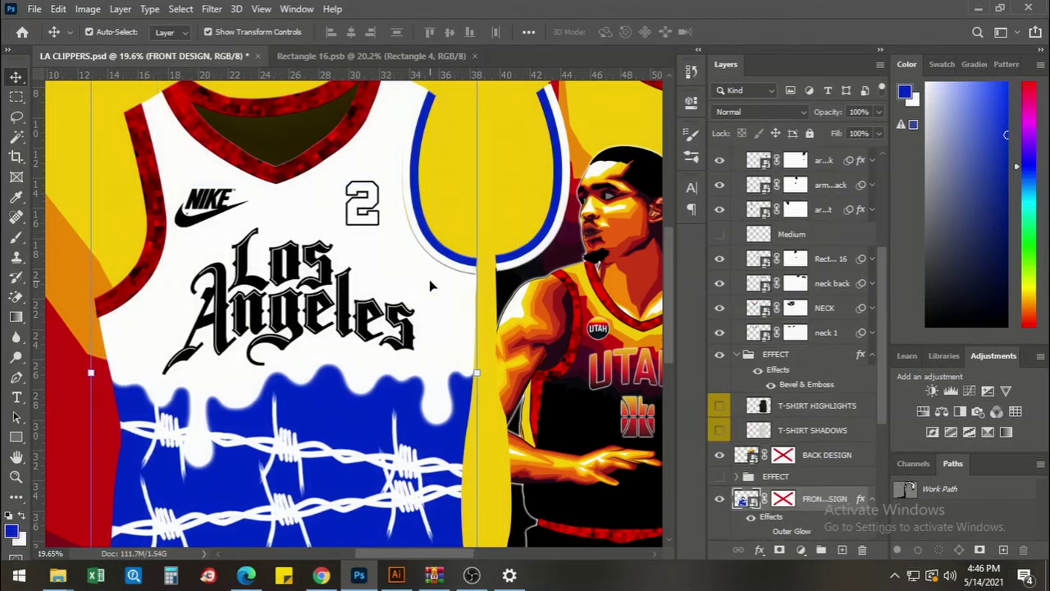
key(Left)
key(Left)
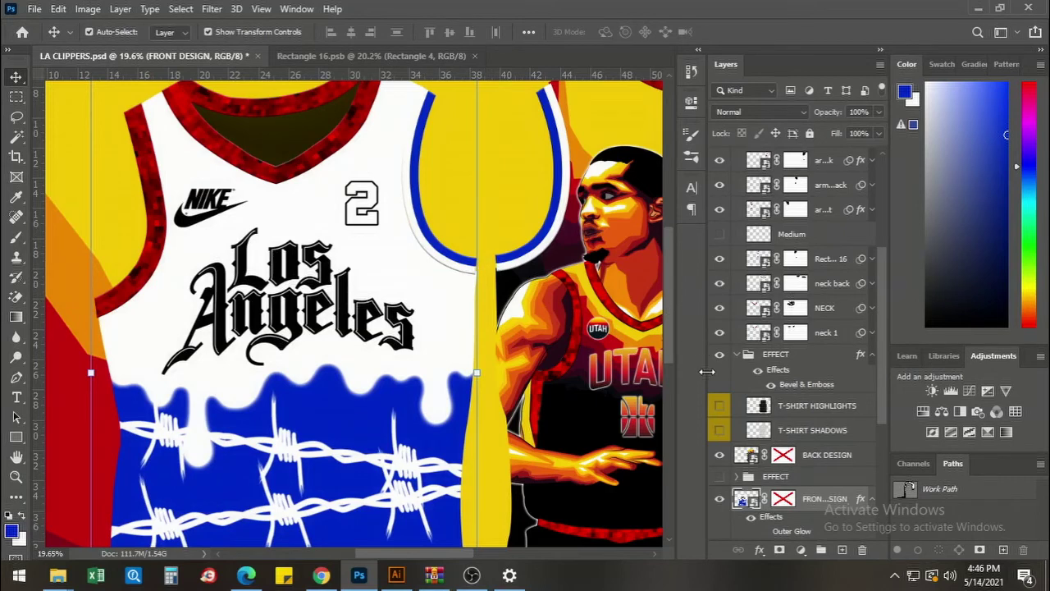
Open the NECK trim's smart object contents and add a Color Overlay to its Layer 1.
click(759, 310)
click(754, 283)
double_click(756, 308)
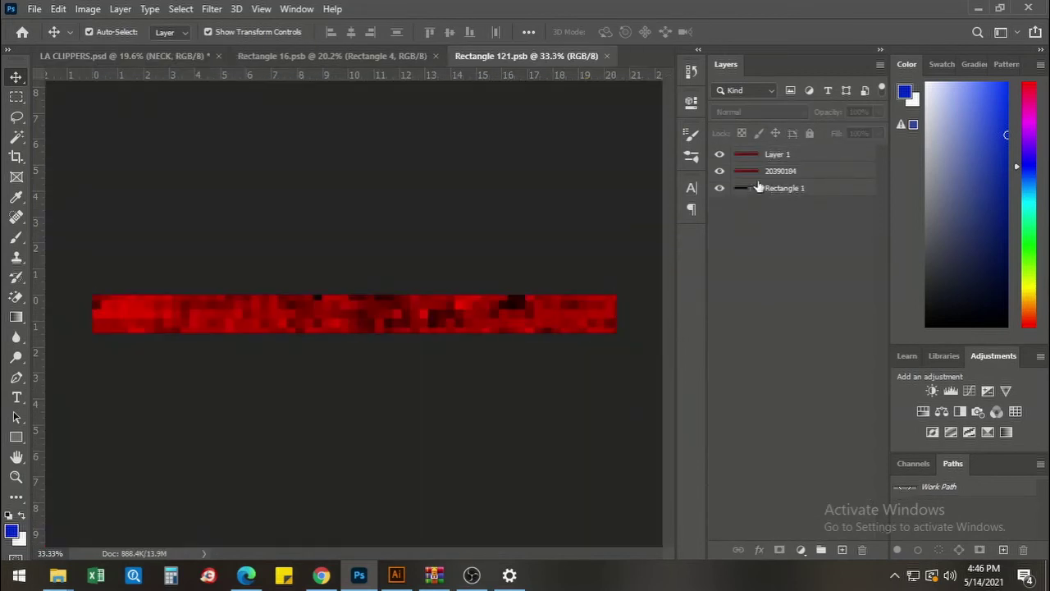
click(776, 155)
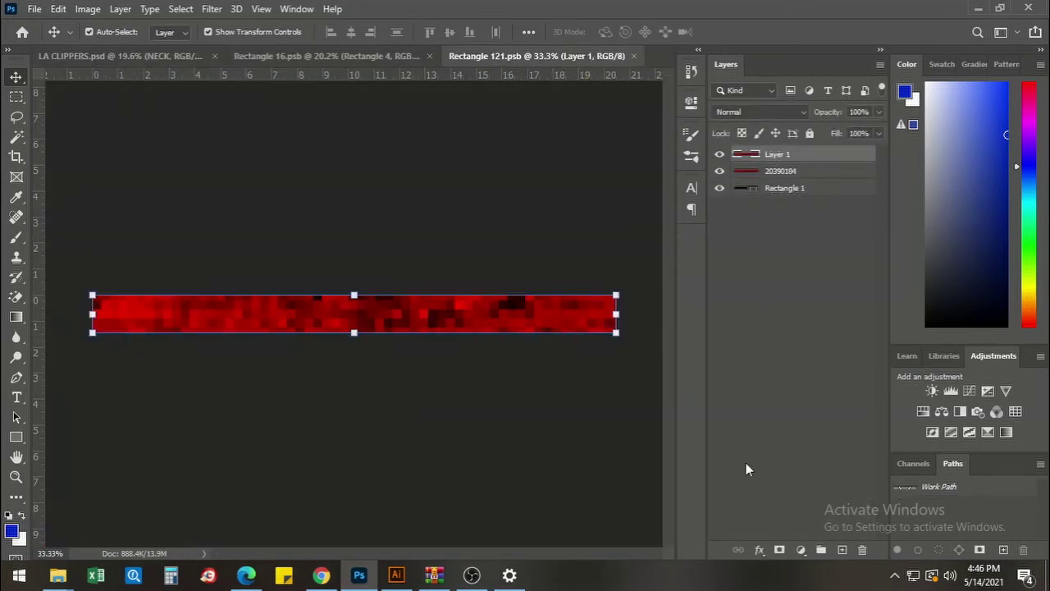
click(760, 549)
click(788, 487)
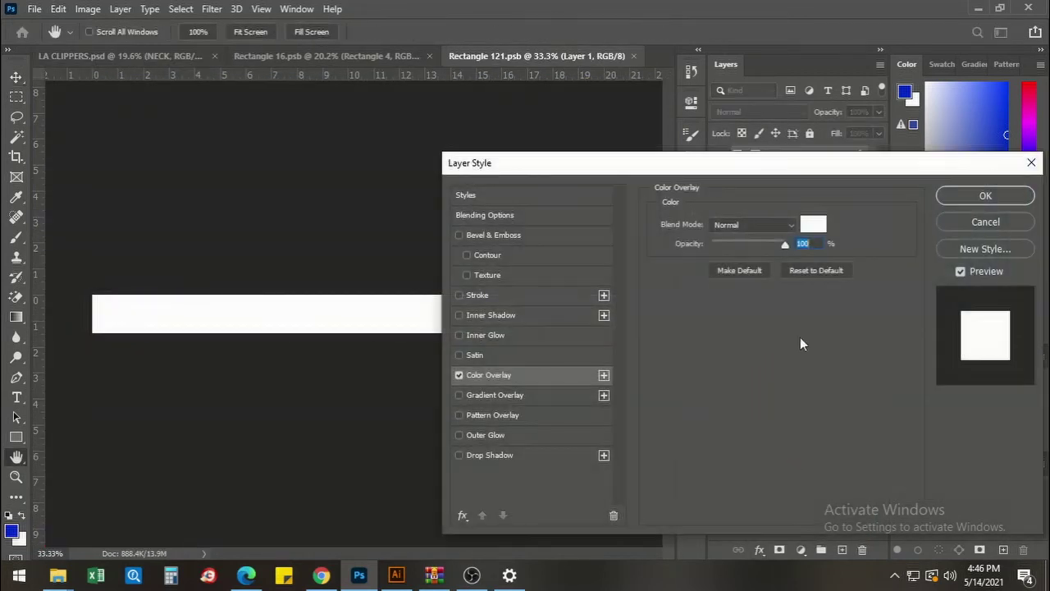
Set the neck trim's overlay colour to 000000, then save and close its smart object.
click(813, 224)
text(000000)
key(Return)
click(937, 208)
key(ctrl+s)
click(633, 56)
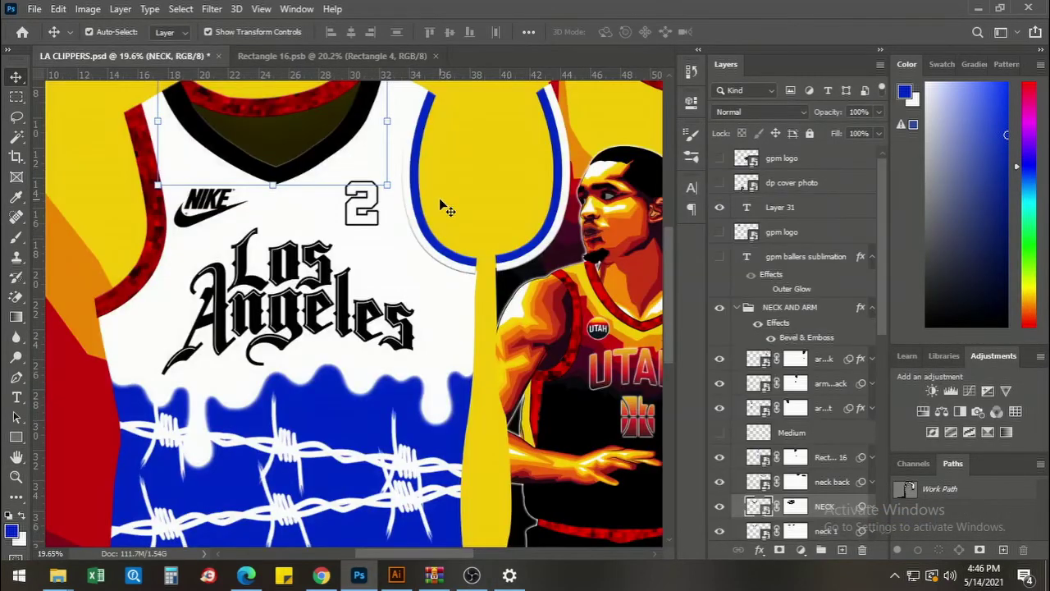
Apply a black Color Overlay to Layer 1 inside the neck 1 smart object, then save and close it.
scroll(756, 504, down, 1)
click(757, 484)
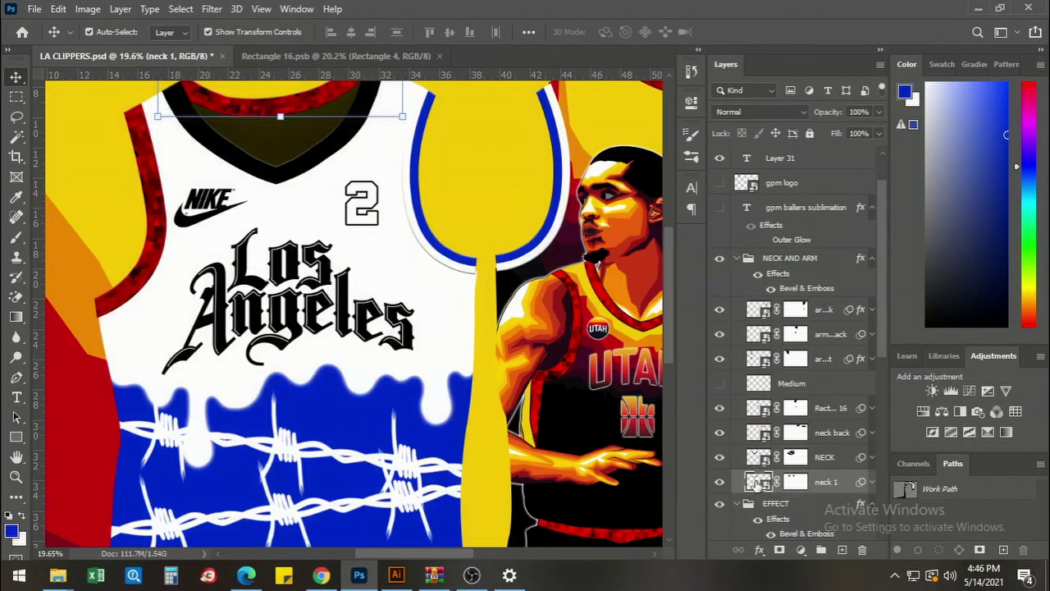
double_click(756, 483)
click(761, 159)
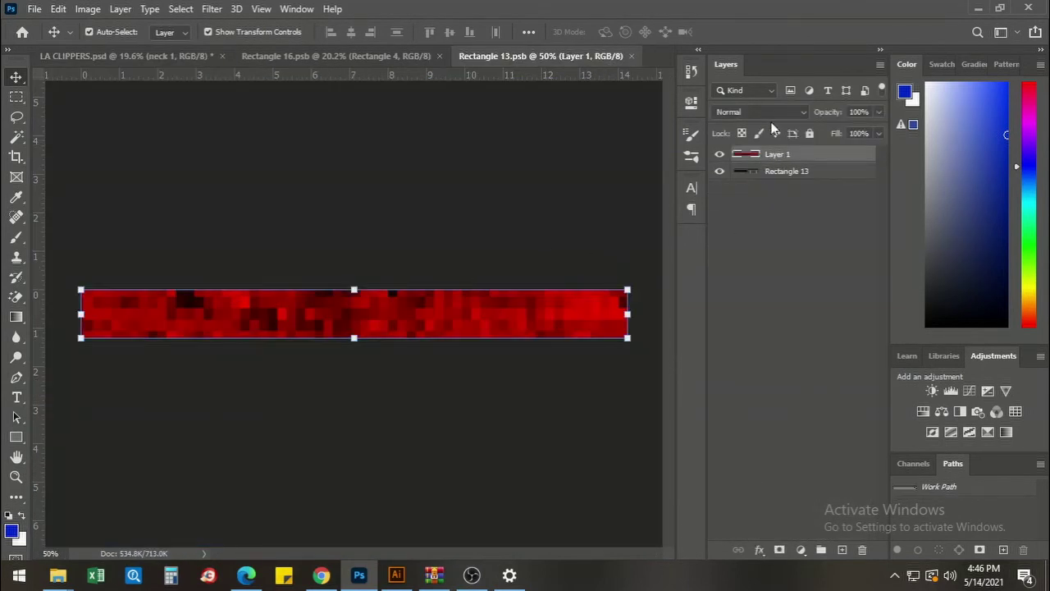
click(767, 551)
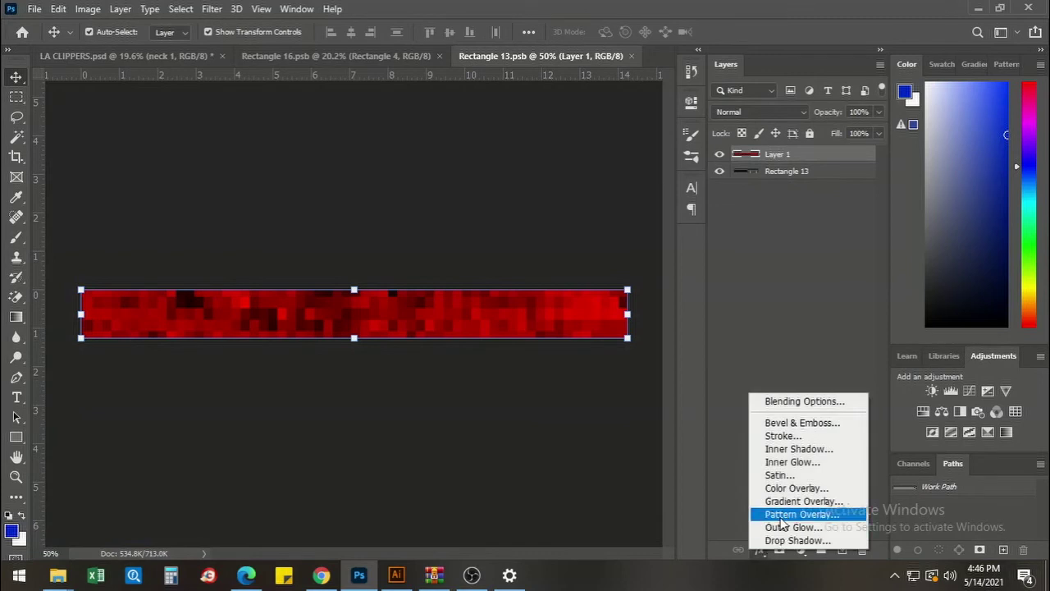
click(784, 490)
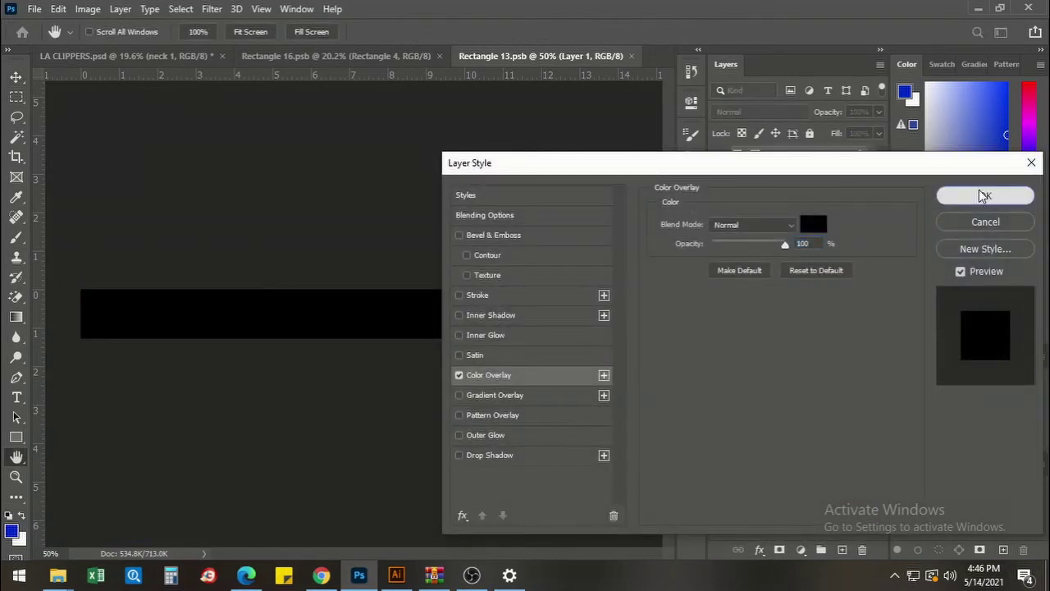
click(981, 192)
key(ctrl)
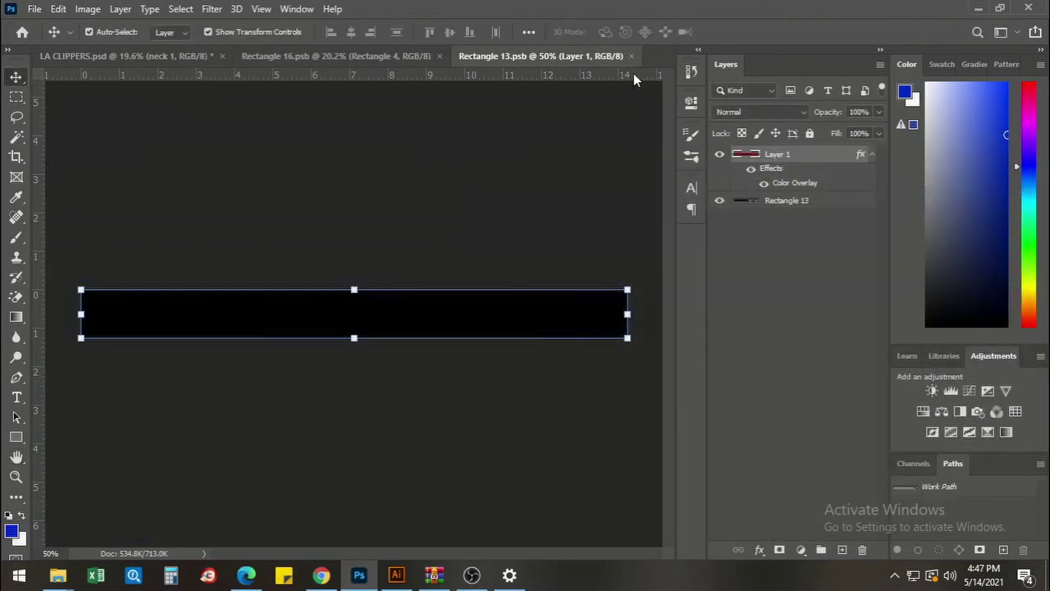
click(631, 56)
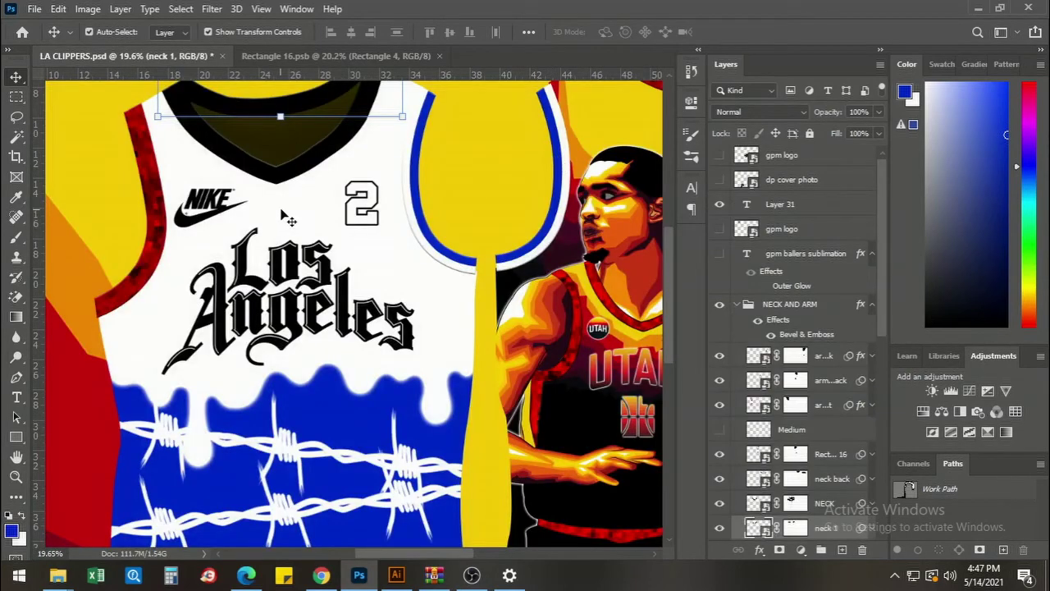
Open the arm right trim's smart object and delete its red textured Layer 1.
scroll(328, 295, down, 3)
scroll(187, 298, up, 3)
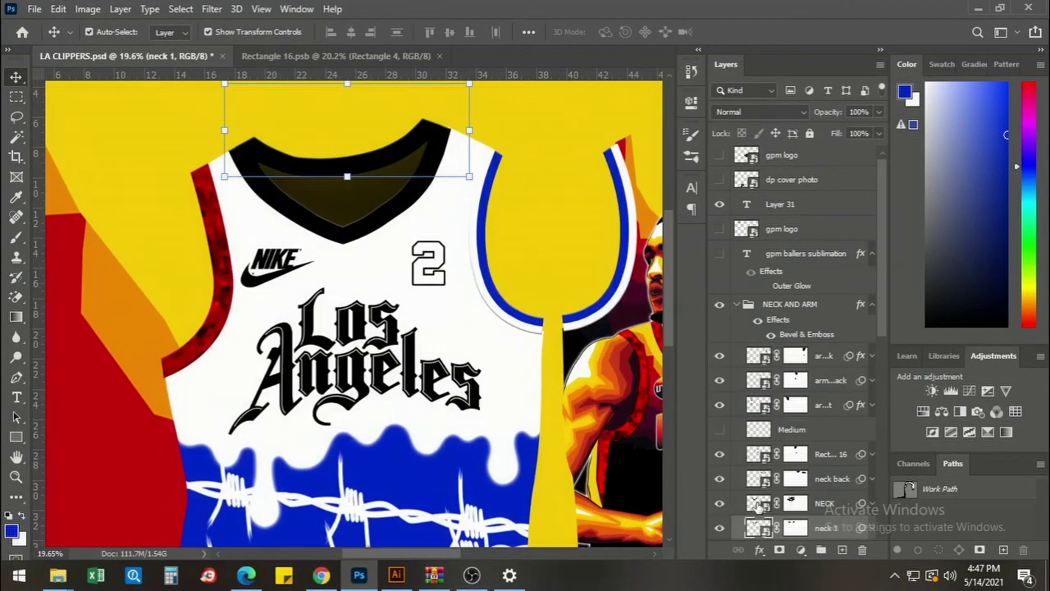
scroll(761, 513, down, 3)
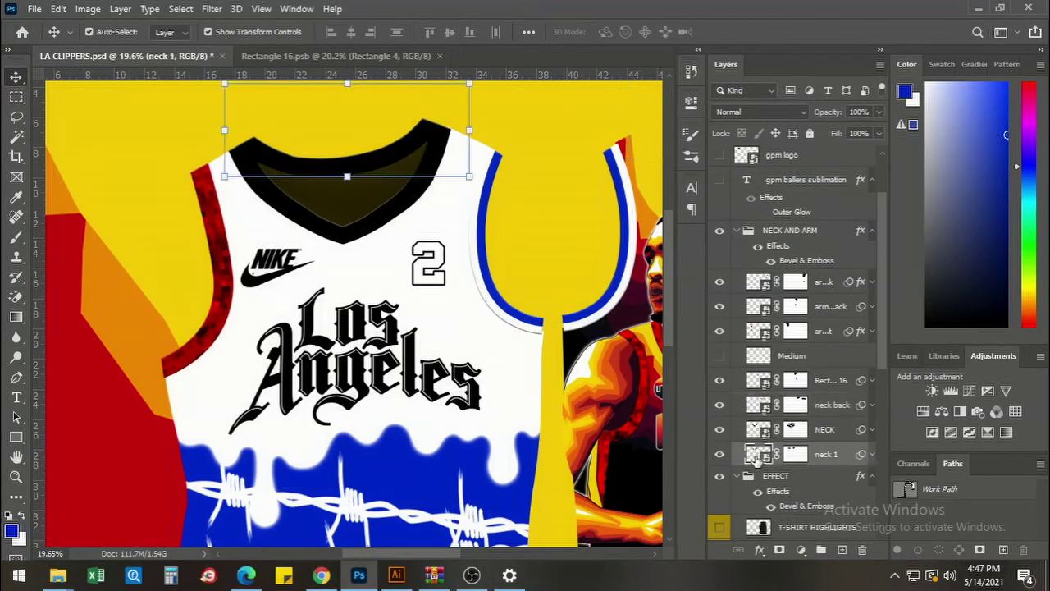
click(764, 382)
click(753, 328)
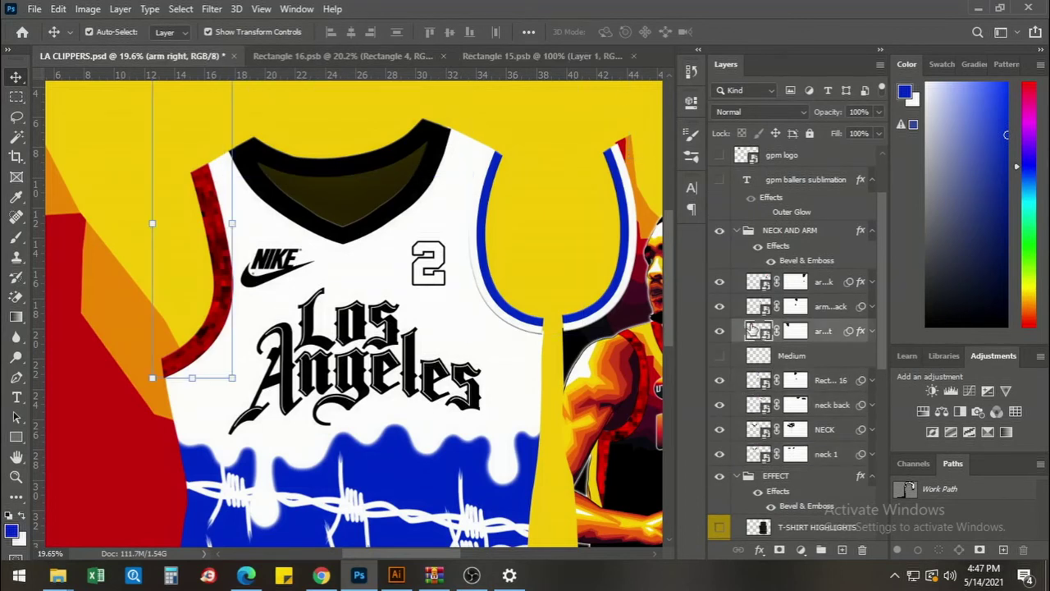
double_click(752, 328)
key(Delete)
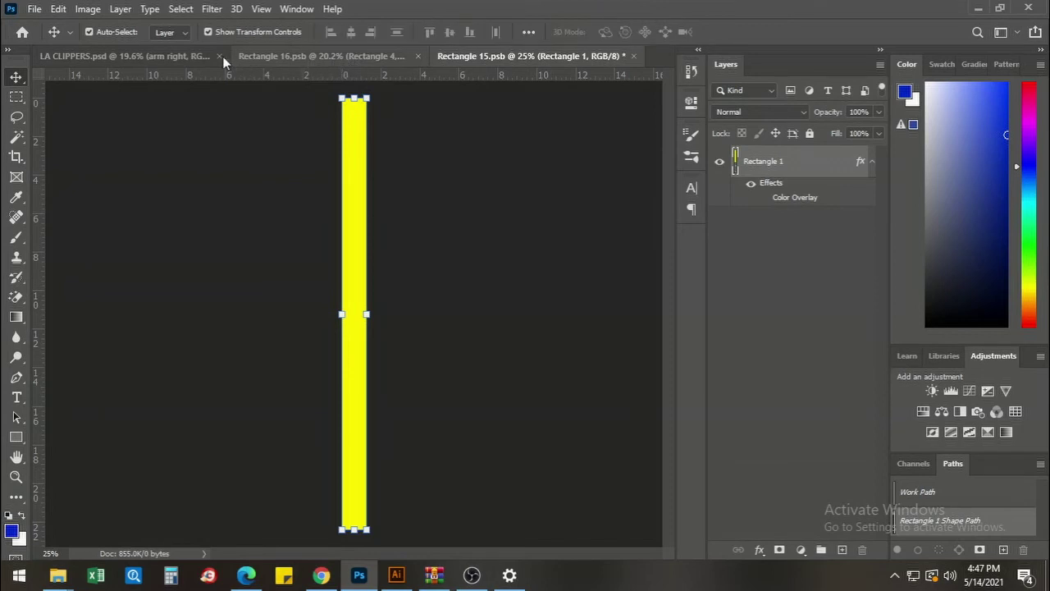
Compare with the jersey mockup, then change the yellow Rectangle 1 in Rectangle 15.psb to bright red.
click(164, 55)
scroll(386, 305, down, 3)
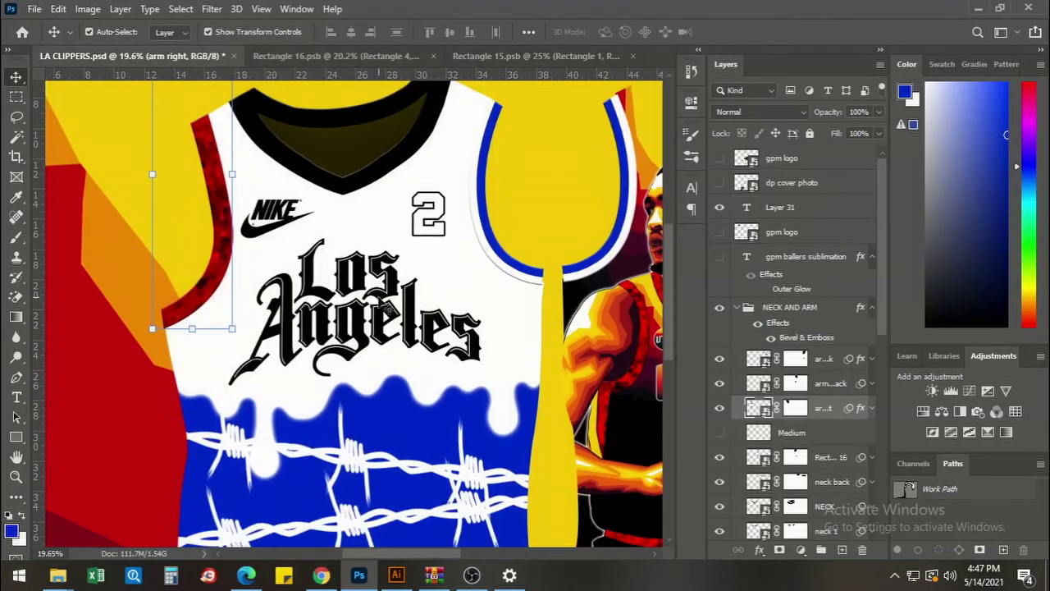
scroll(374, 289, up, 1)
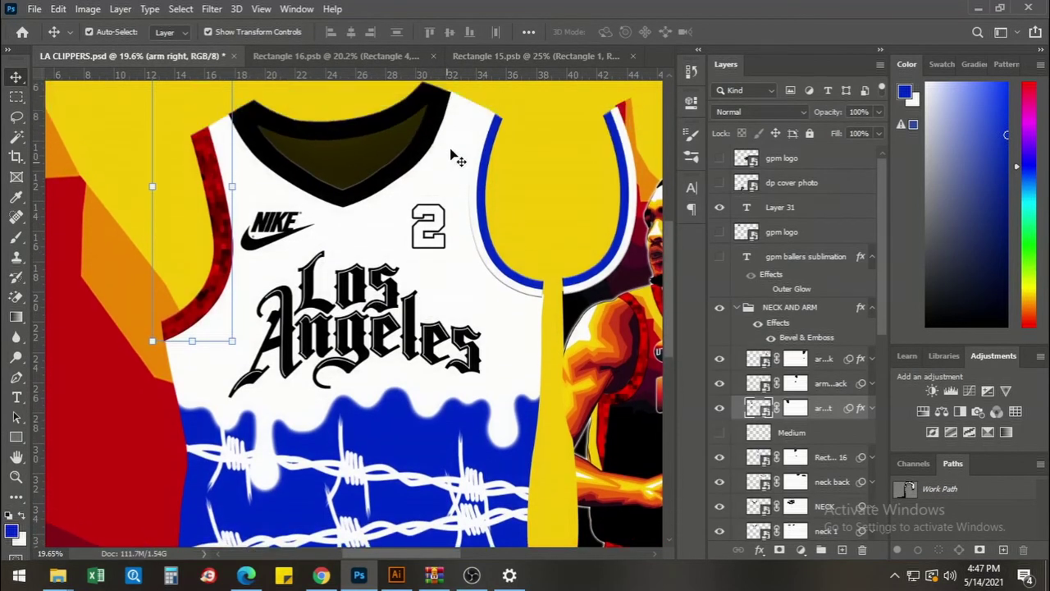
click(525, 55)
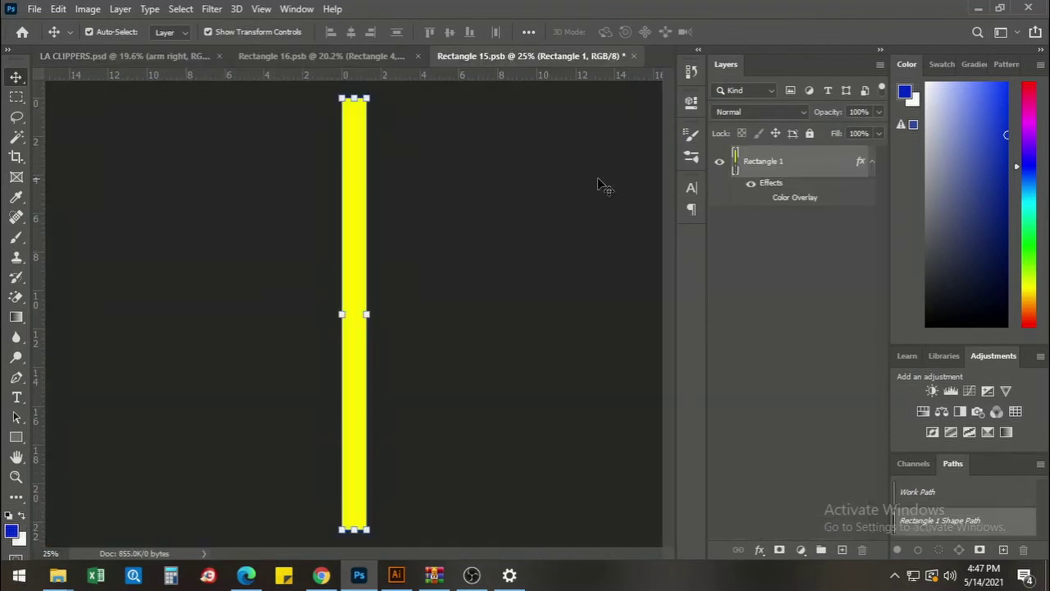
double_click(737, 169)
key(Escape)
double_click(734, 169)
drag(843, 283, 842, 258)
click(980, 266)
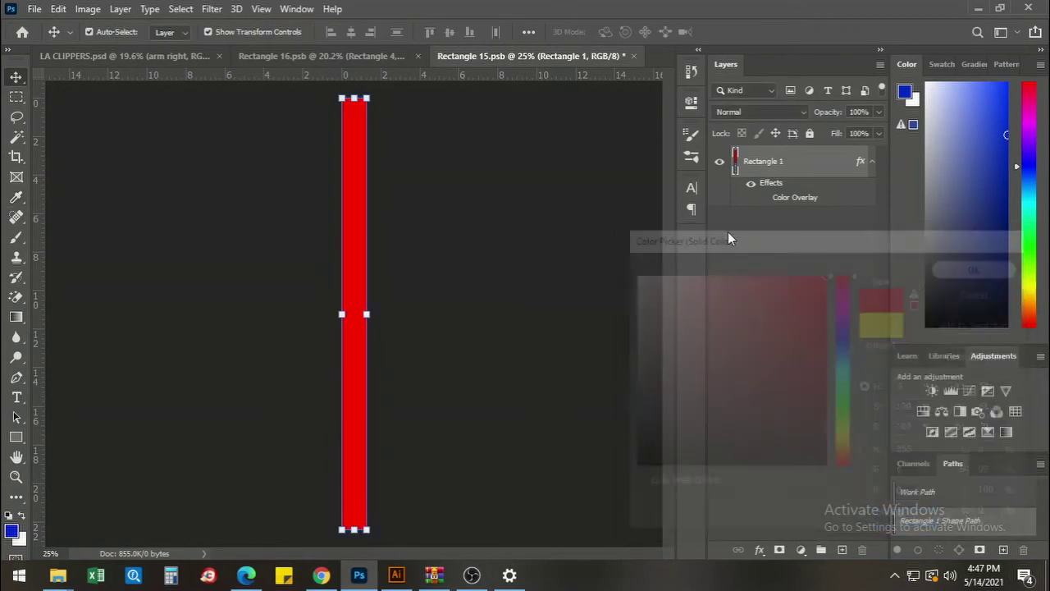
On a new layer, draw a 447 × 2277 px rectangle covering the right half of the red strip.
key(u)
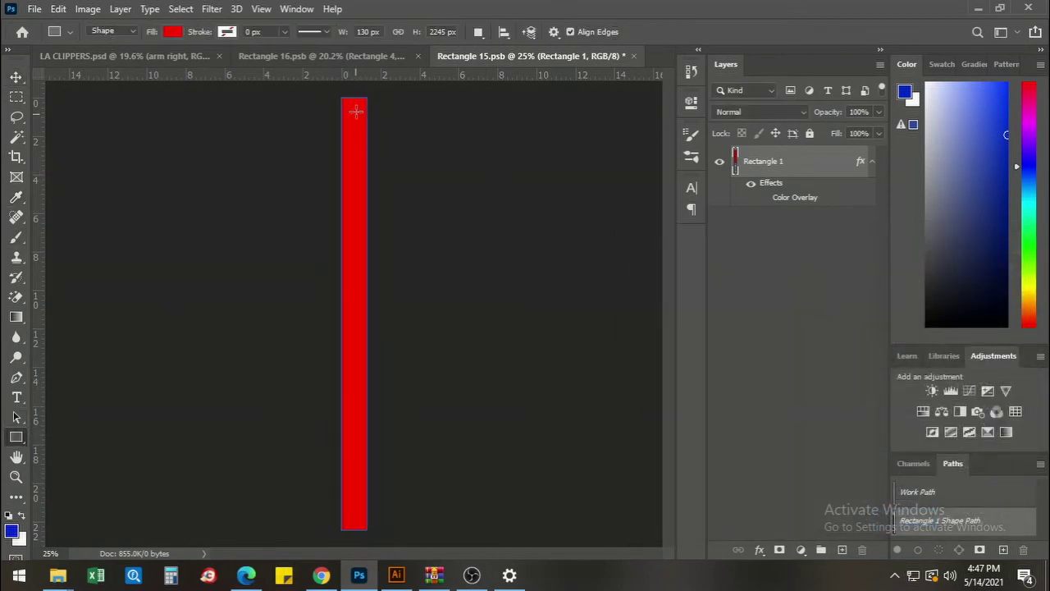
click(841, 549)
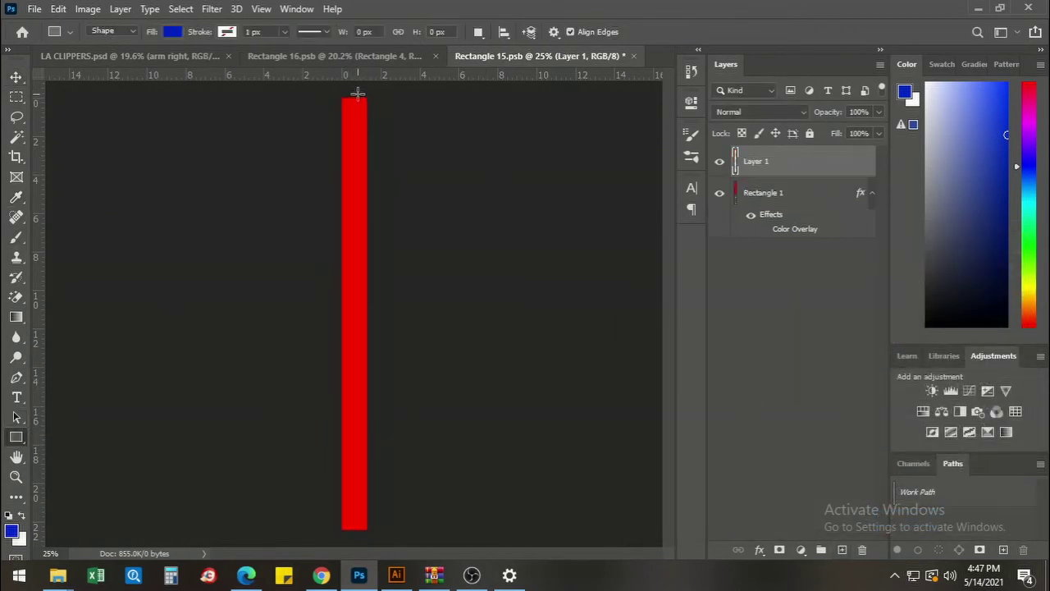
drag(353, 93, 441, 530)
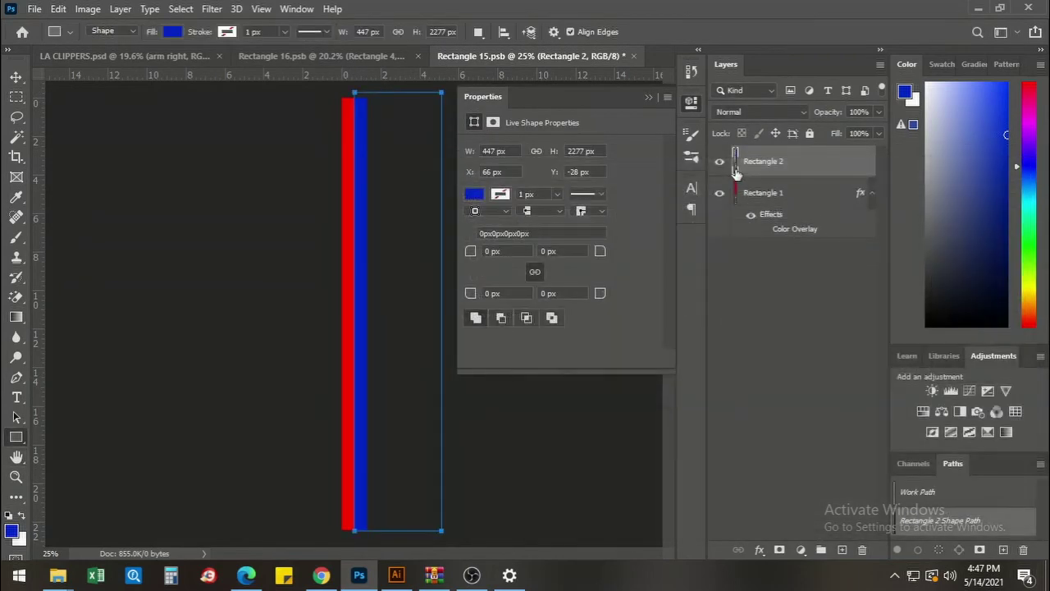
Set the new rectangle's fill to ffffff, then save and close the Rectangle 15 smart object.
double_click(736, 168)
text(ffffff)
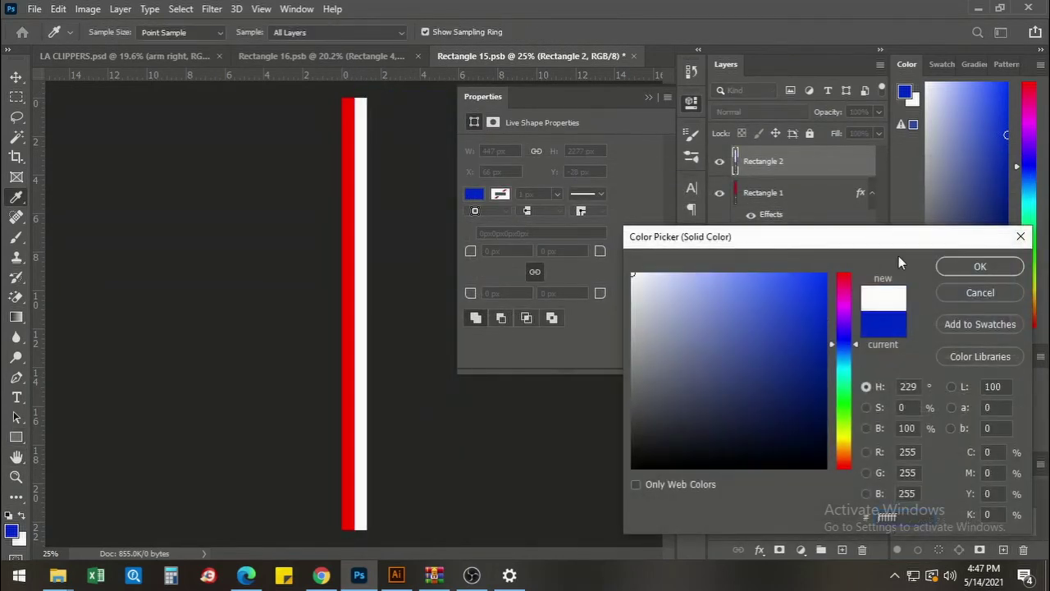
click(965, 262)
key(ctrl+s)
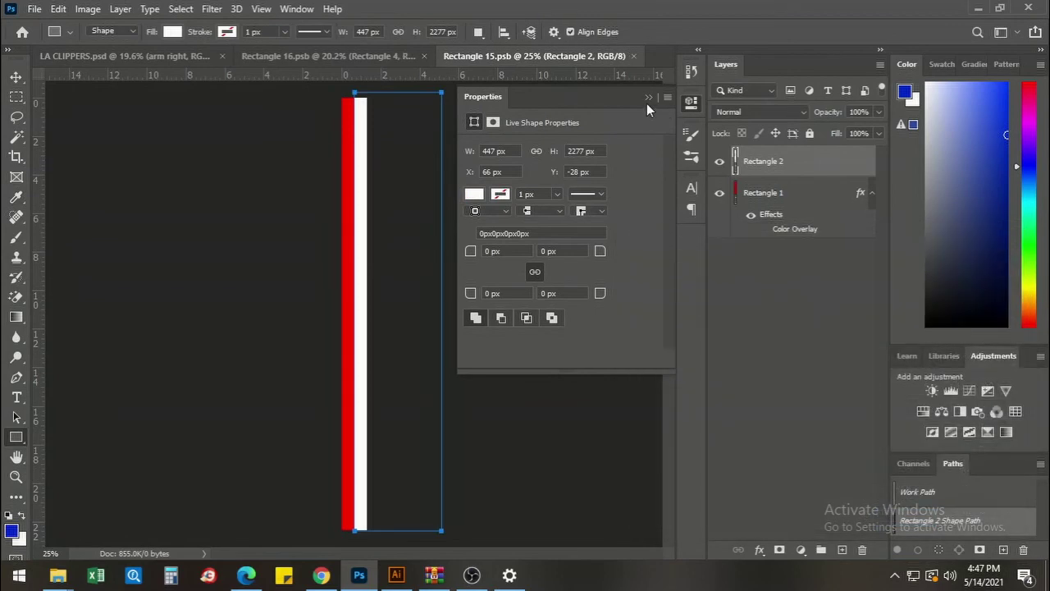
click(633, 56)
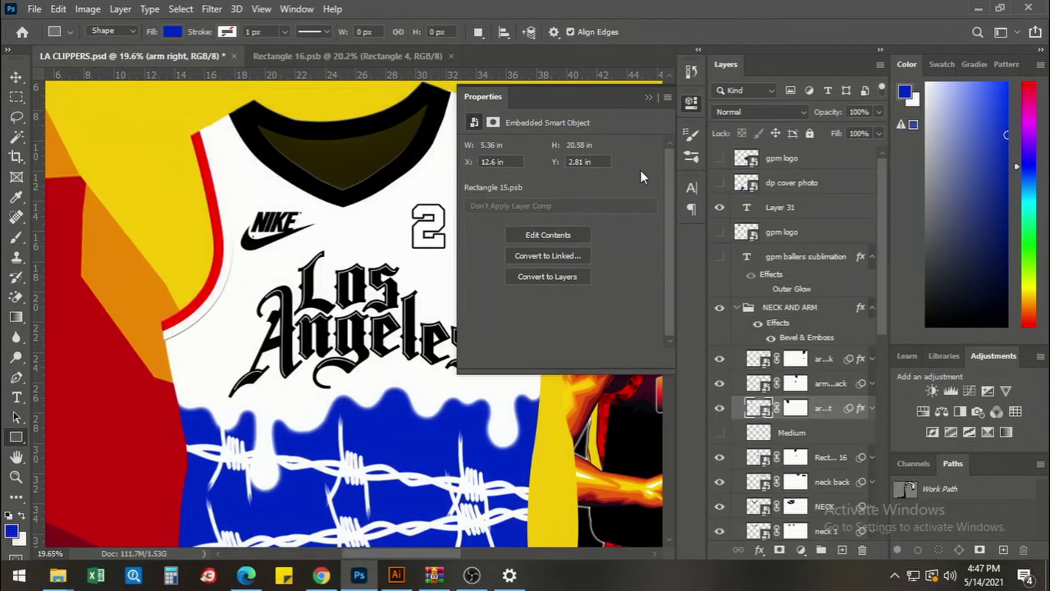
click(648, 98)
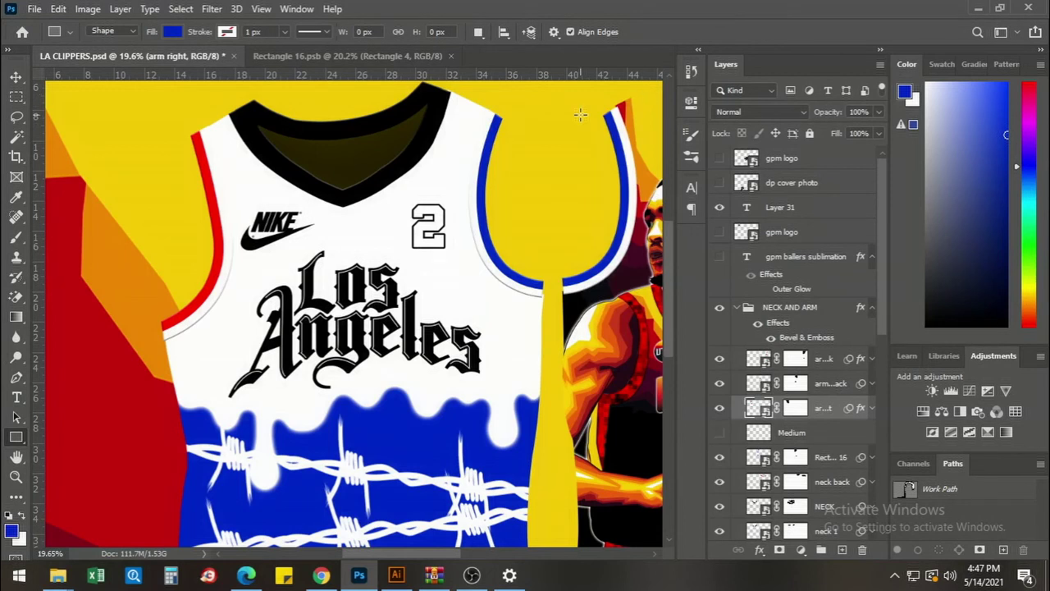
Make the T-SHIRT HIGHLIGHTS and T-SHIRT SHADOWS layers visible above the back design.
click(16, 77)
scroll(790, 373, down, 3)
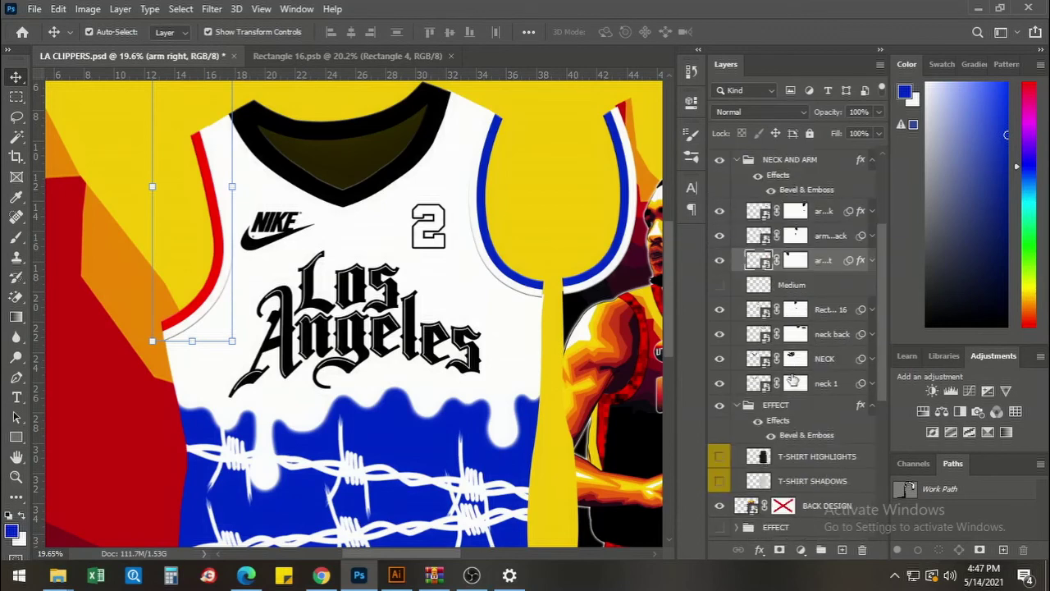
click(719, 457)
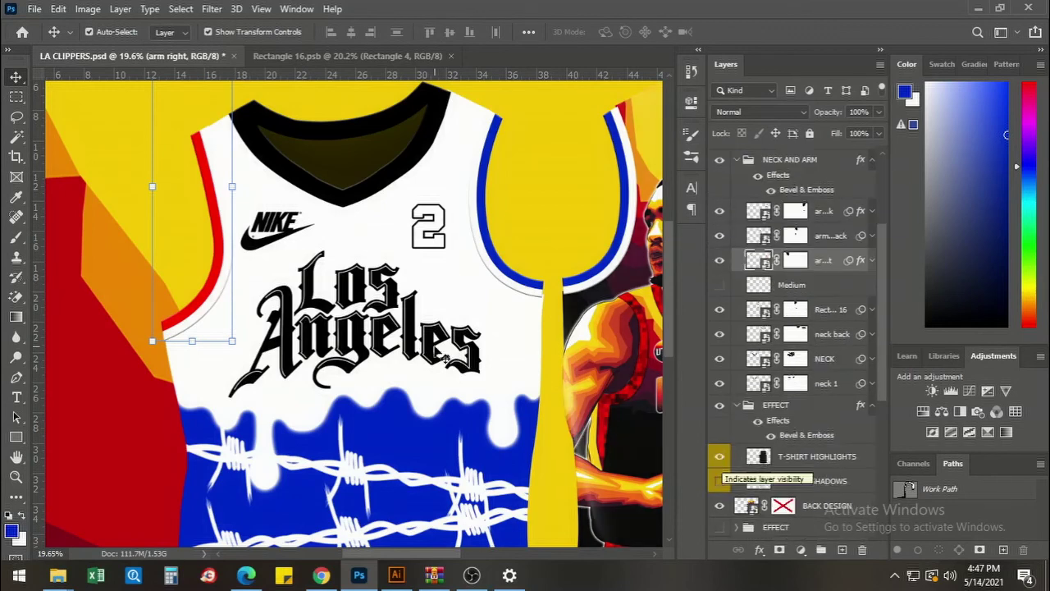
key(ctrl+0)
scroll(799, 435, down, 1)
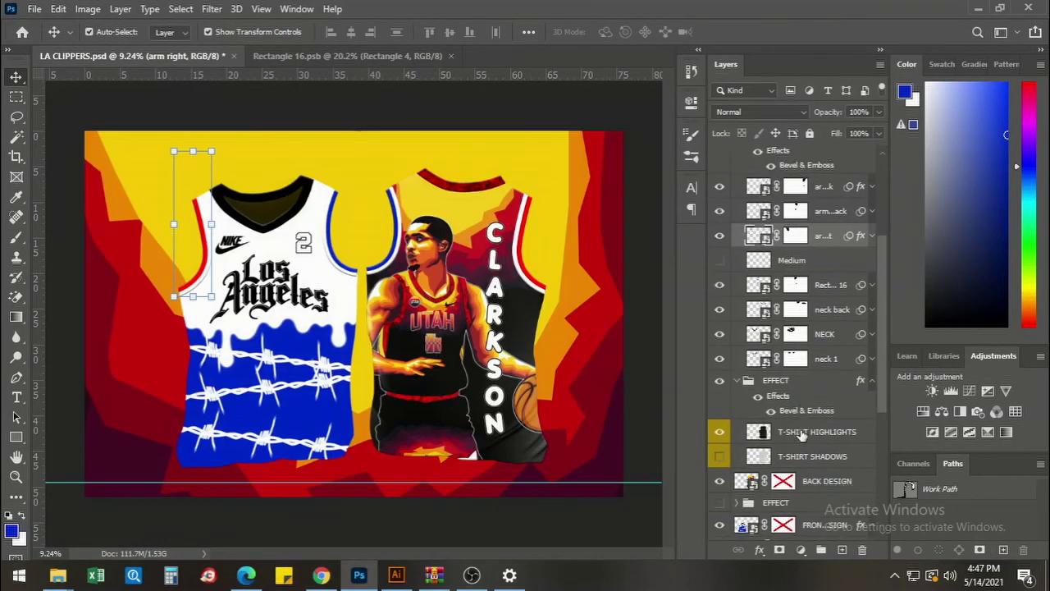
click(719, 457)
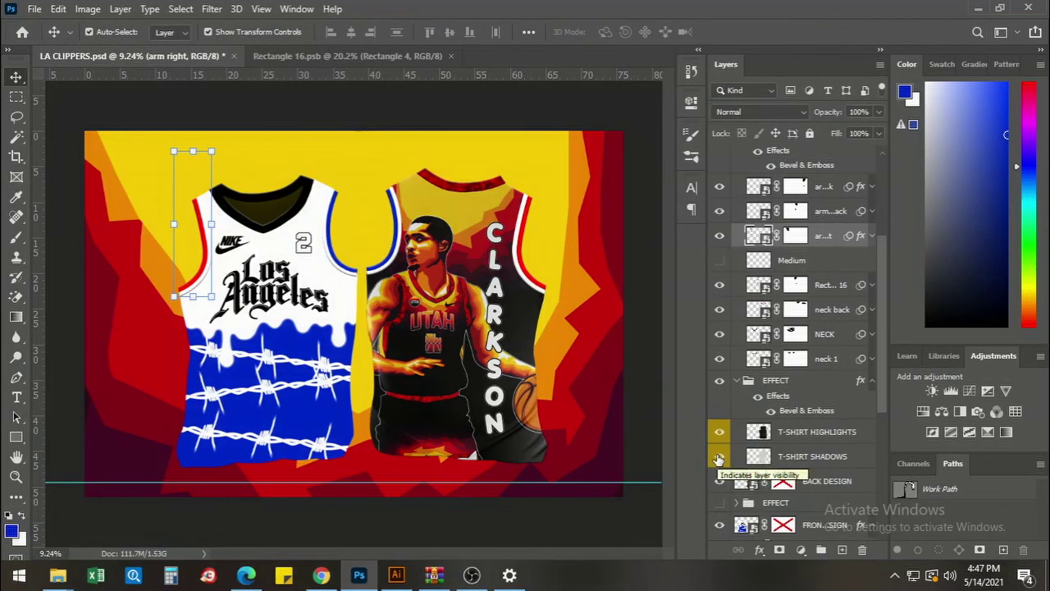
Locate the front design's layer, then show and expand the EFFECT group directly above it.
scroll(718, 458, down, 3)
scroll(762, 445, up, 7)
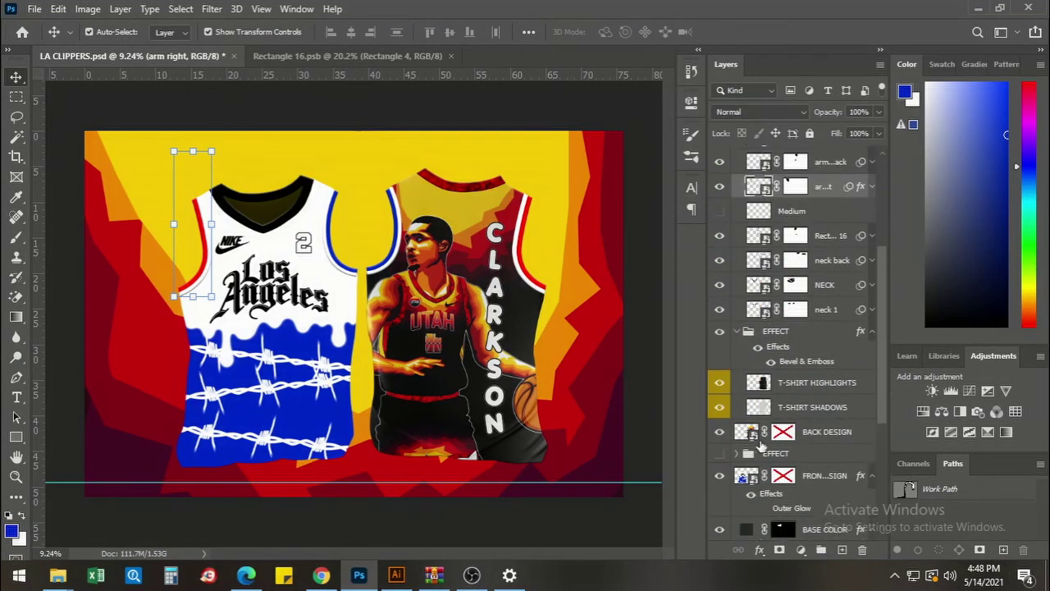
scroll(742, 381, down, 5)
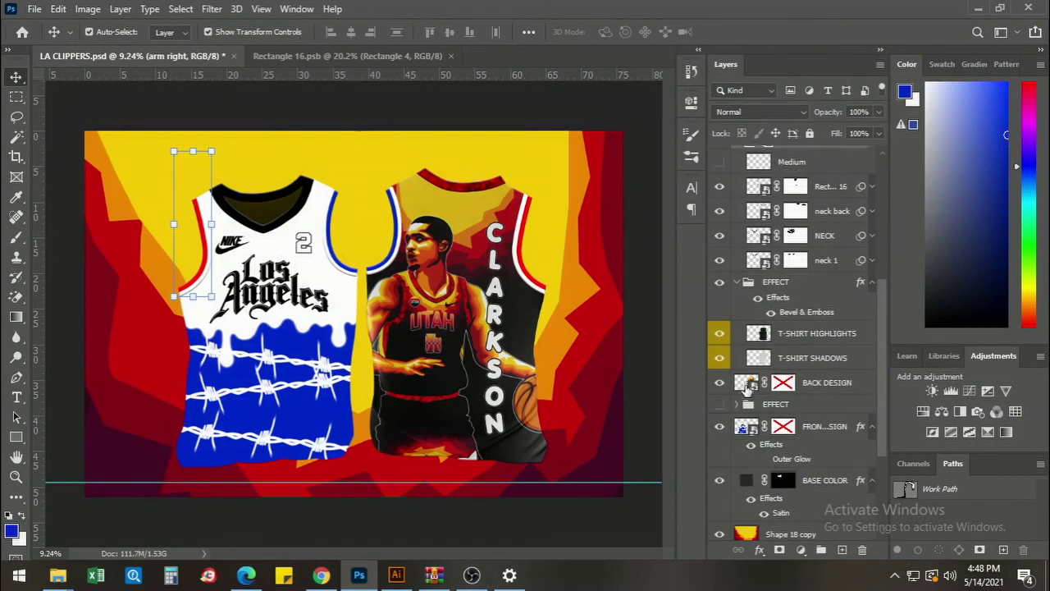
scroll(747, 404, down, 2)
scroll(747, 404, up, 5)
scroll(264, 351, up, 3)
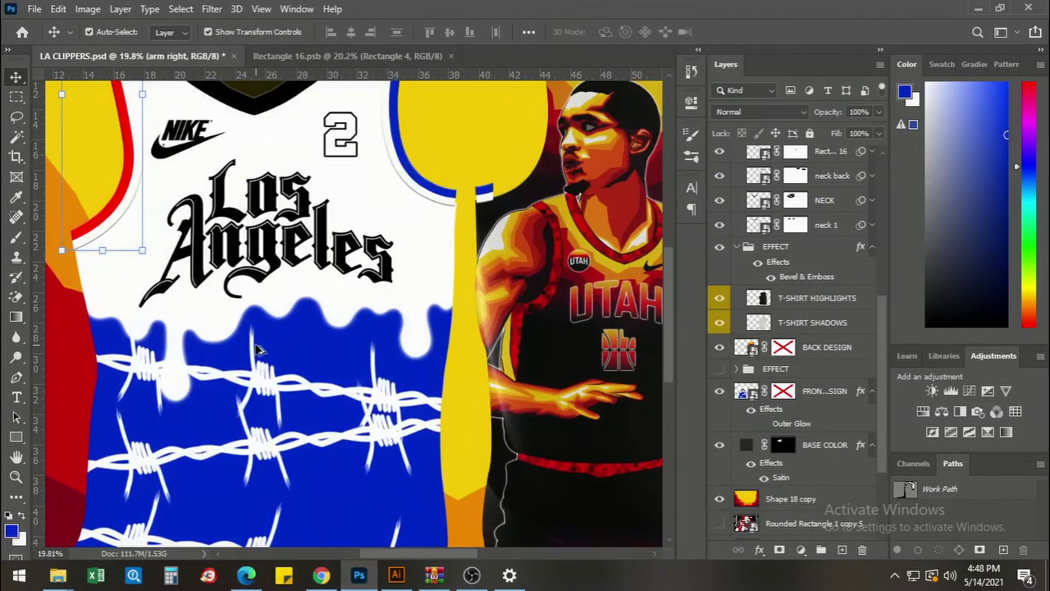
scroll(264, 351, down, 1)
click(264, 351)
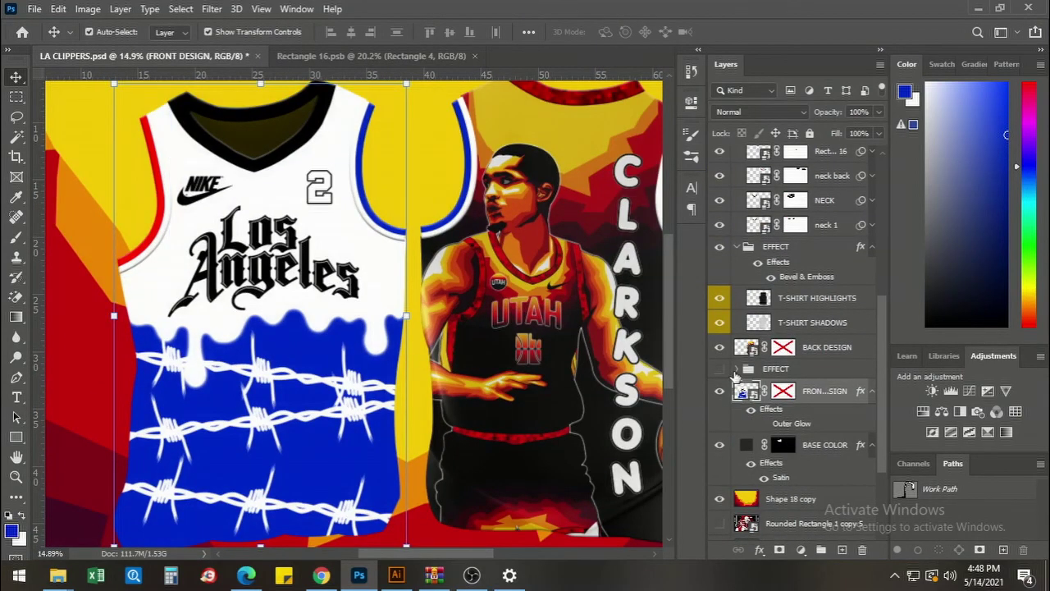
click(719, 369)
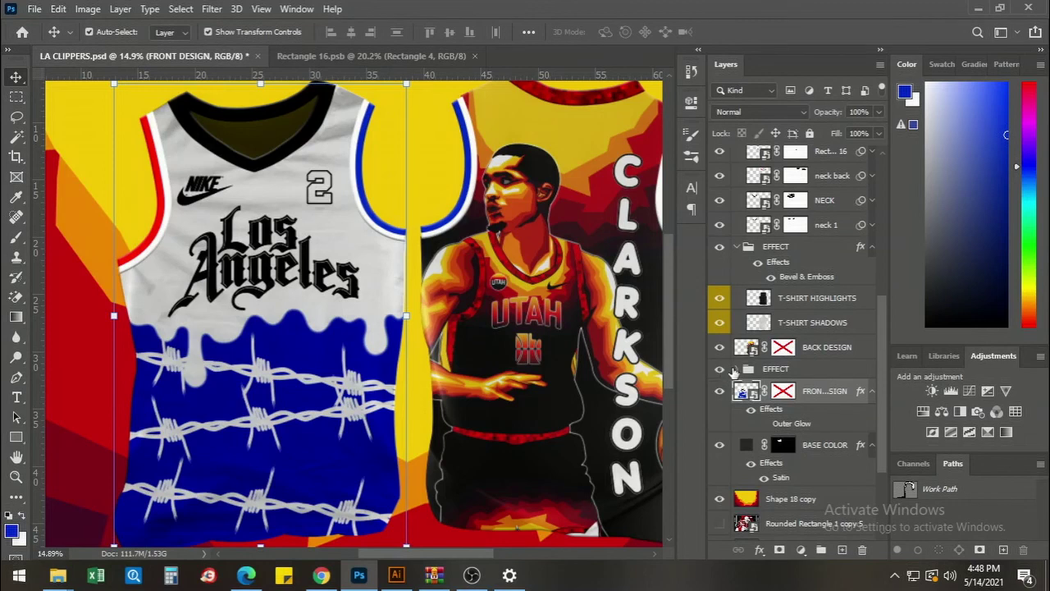
click(734, 371)
click(738, 369)
Toggle the Shadows layer in the front EFFECT group to compare the jersey's fabric shading, leaving it hidden.
click(719, 392)
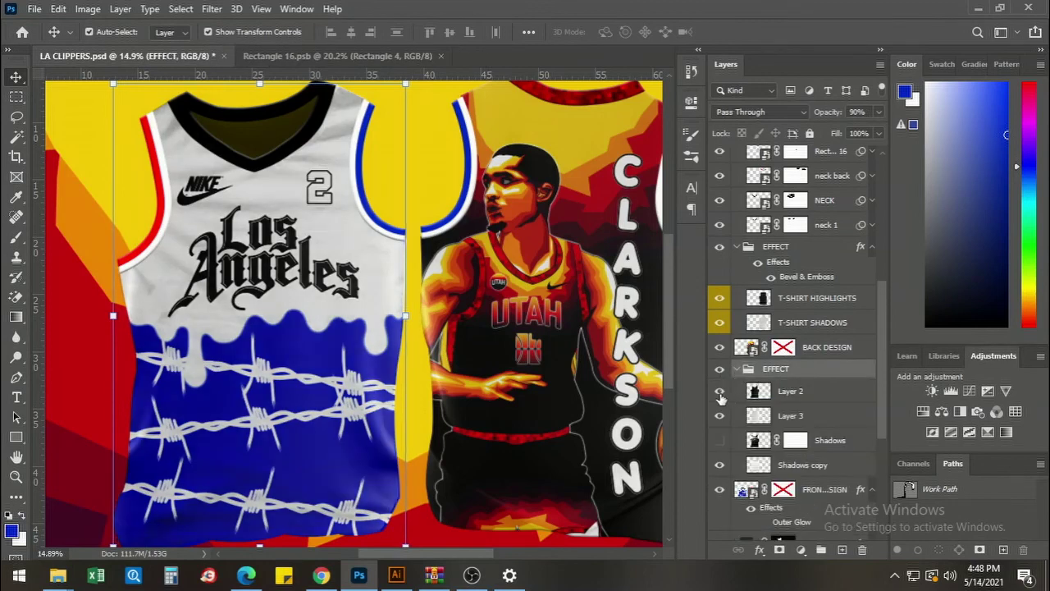
click(719, 441)
click(719, 440)
scroll(459, 322, down, 1)
scroll(283, 296, up, 2)
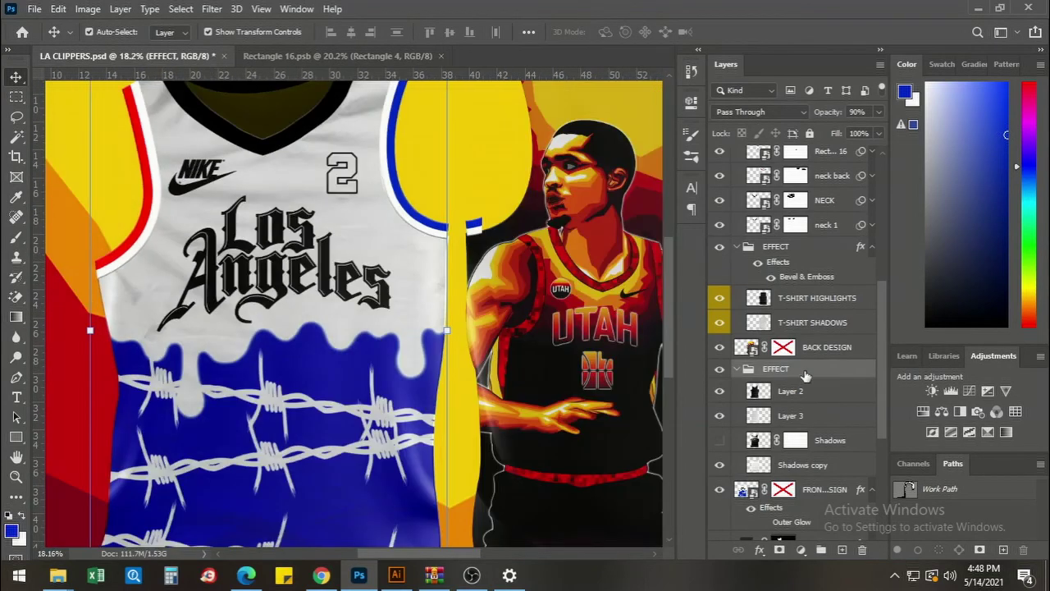
click(720, 440)
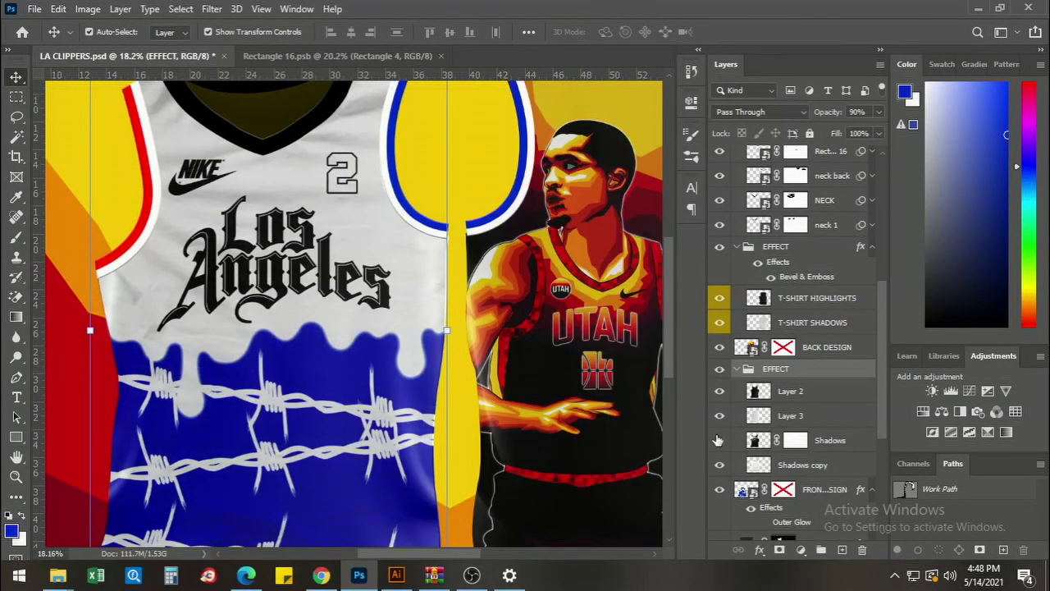
click(719, 440)
Inspect the shaded front jersey up close and in full view, then select the Shape 18 copy background.
scroll(246, 205, down, 3)
scroll(246, 164, up, 4)
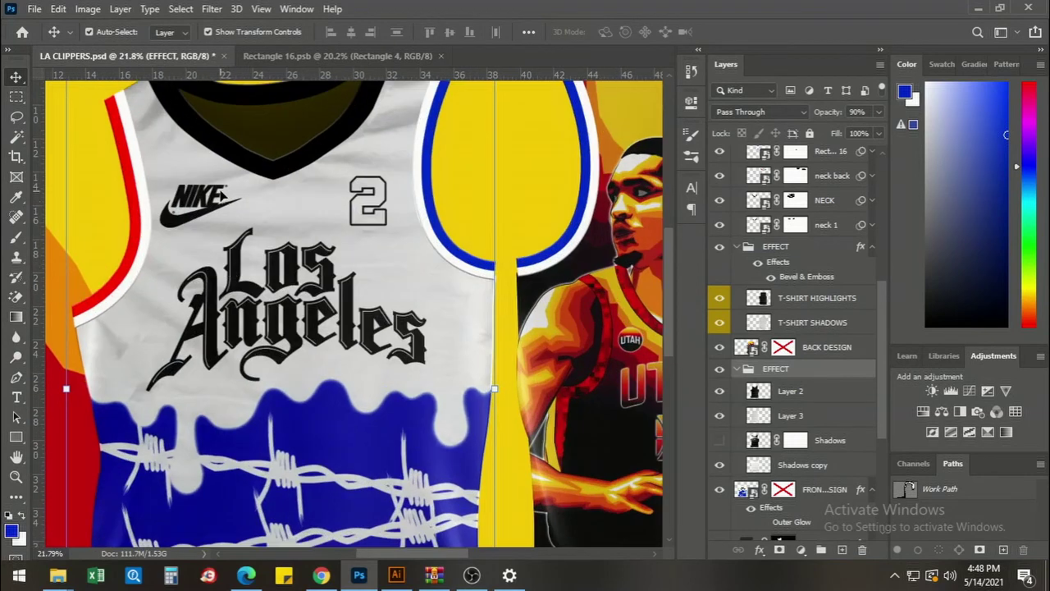
scroll(238, 196, up, 1)
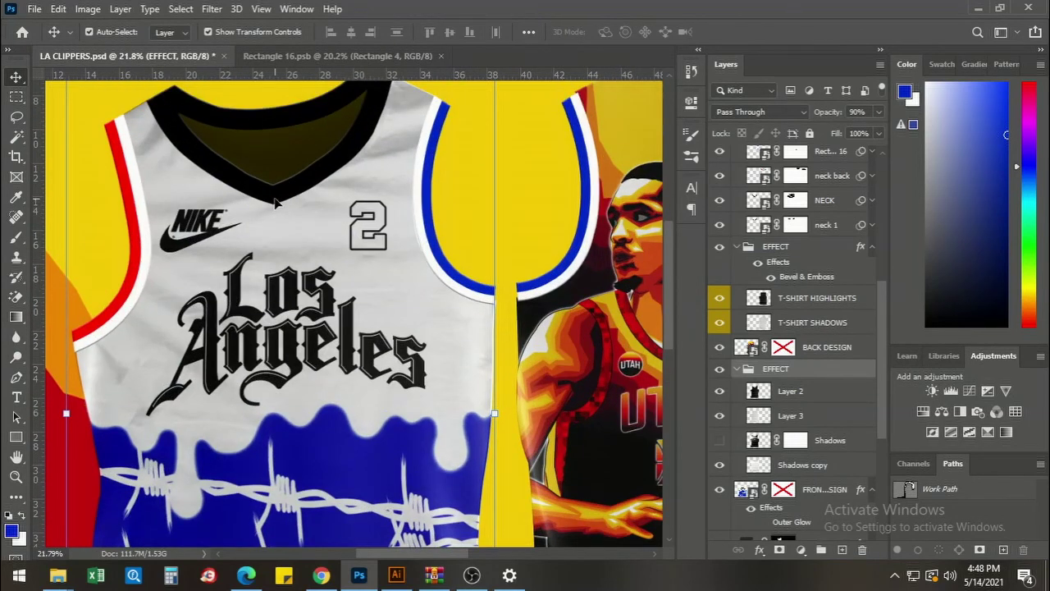
scroll(275, 201, down, 1)
scroll(276, 201, up, 1)
scroll(276, 203, down, 2)
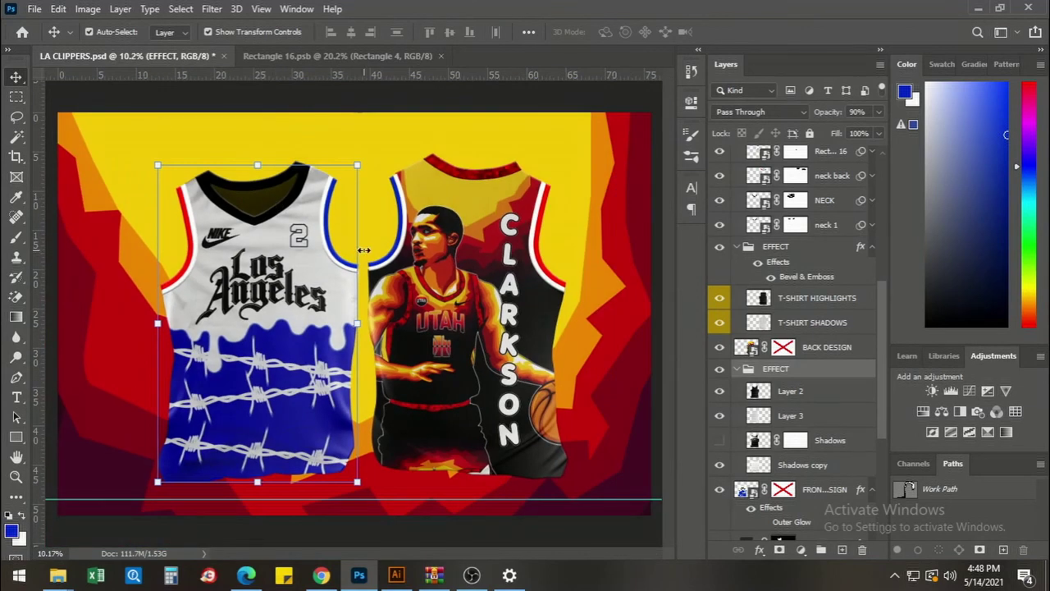
click(582, 248)
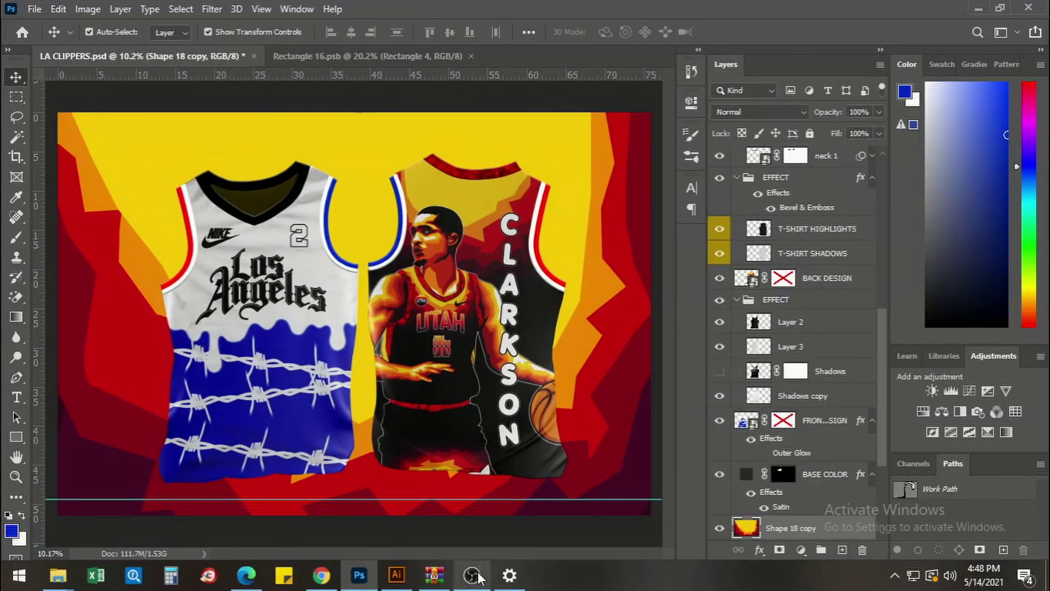
mouse_move(476, 575)
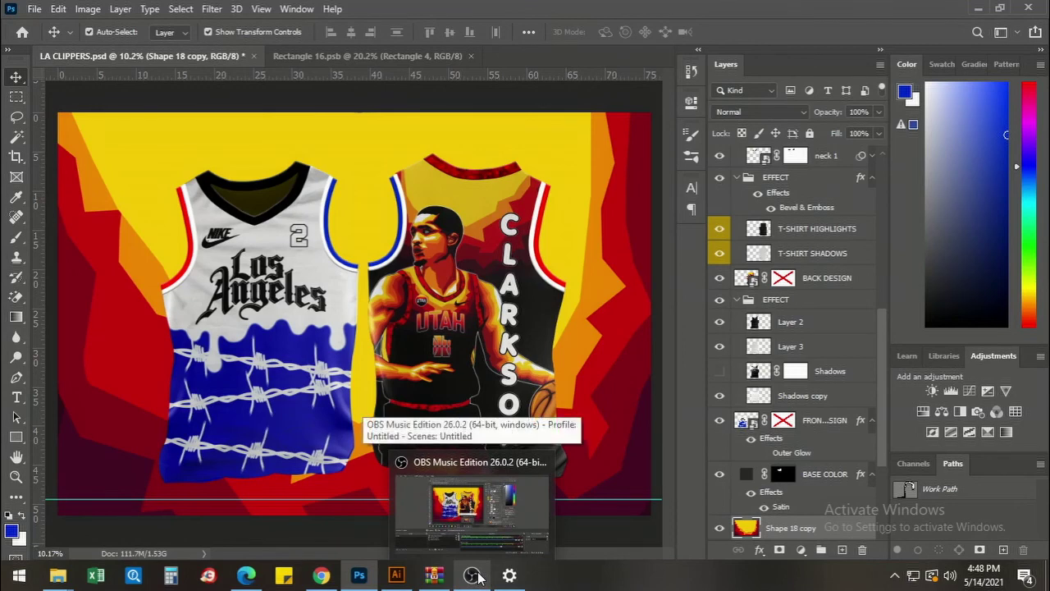